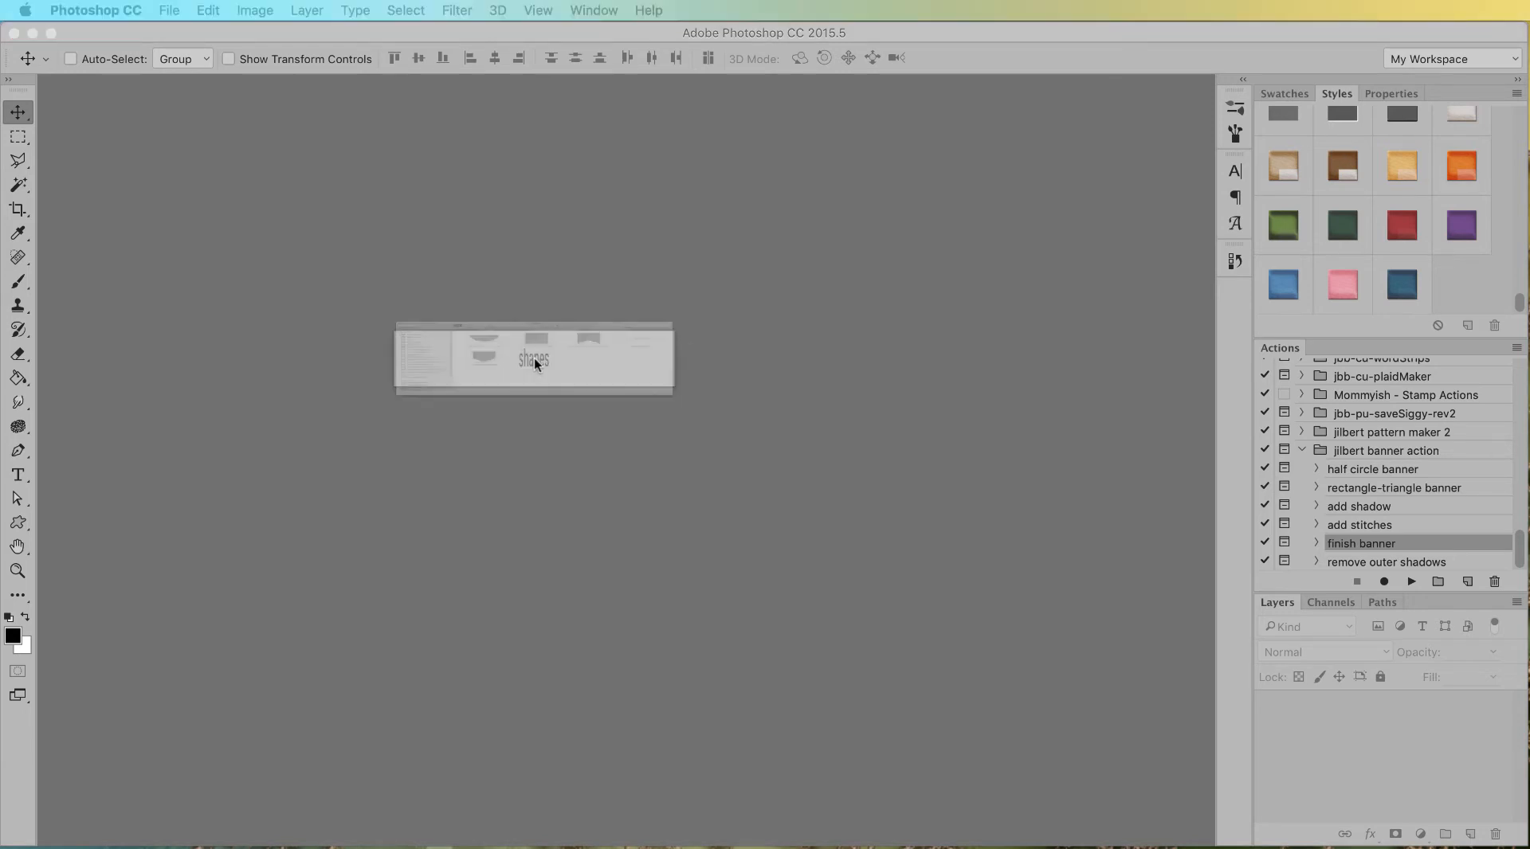
Close the duplicate shapes folder window and reposition the remaining one to review the supplied banner shape files
left_click_drag(533, 357, 893, 398)
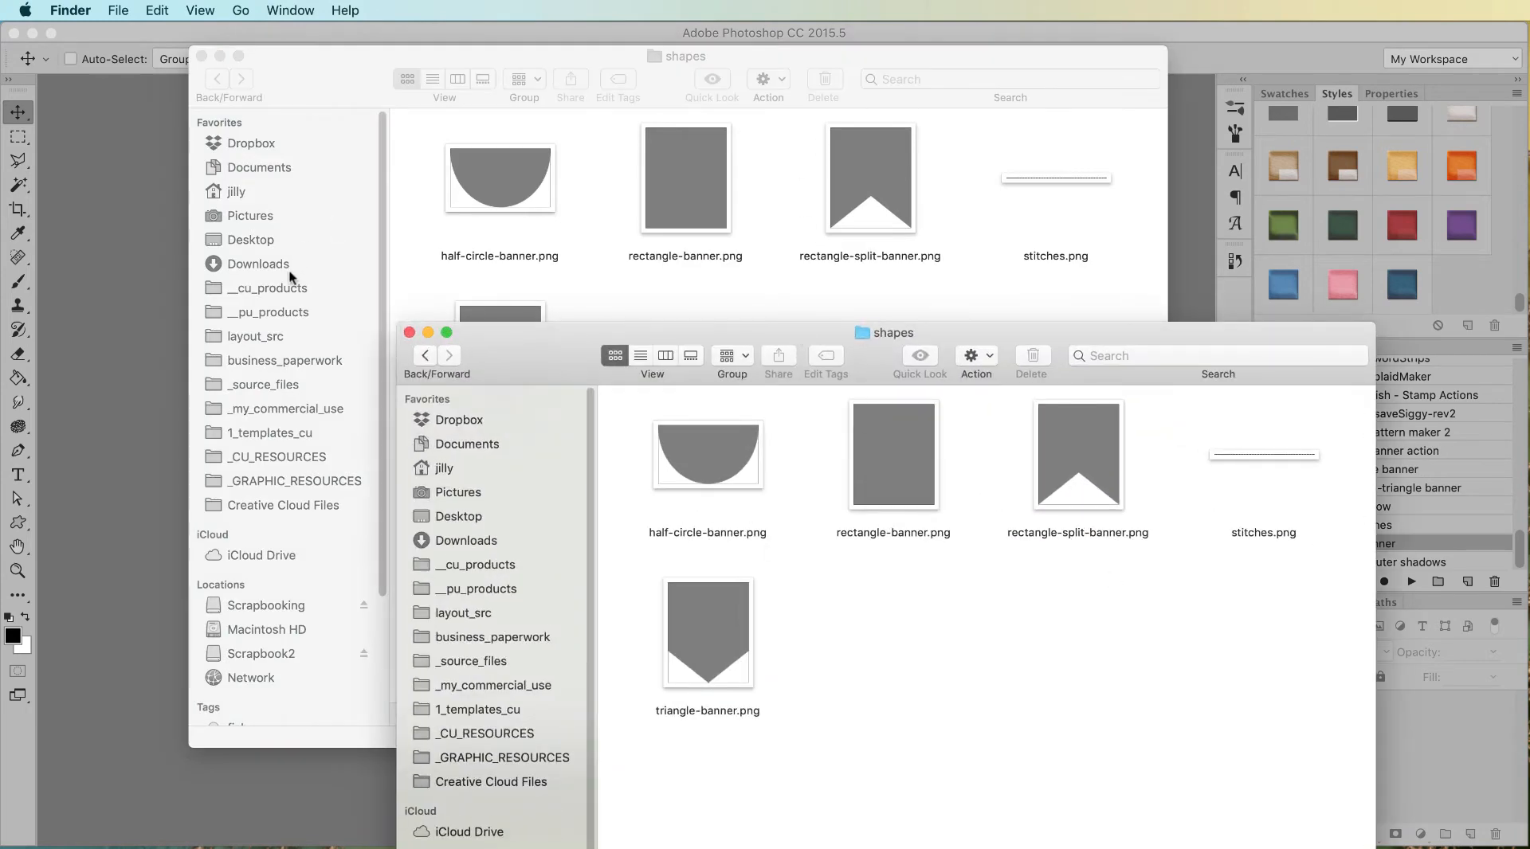
left_click(408, 333)
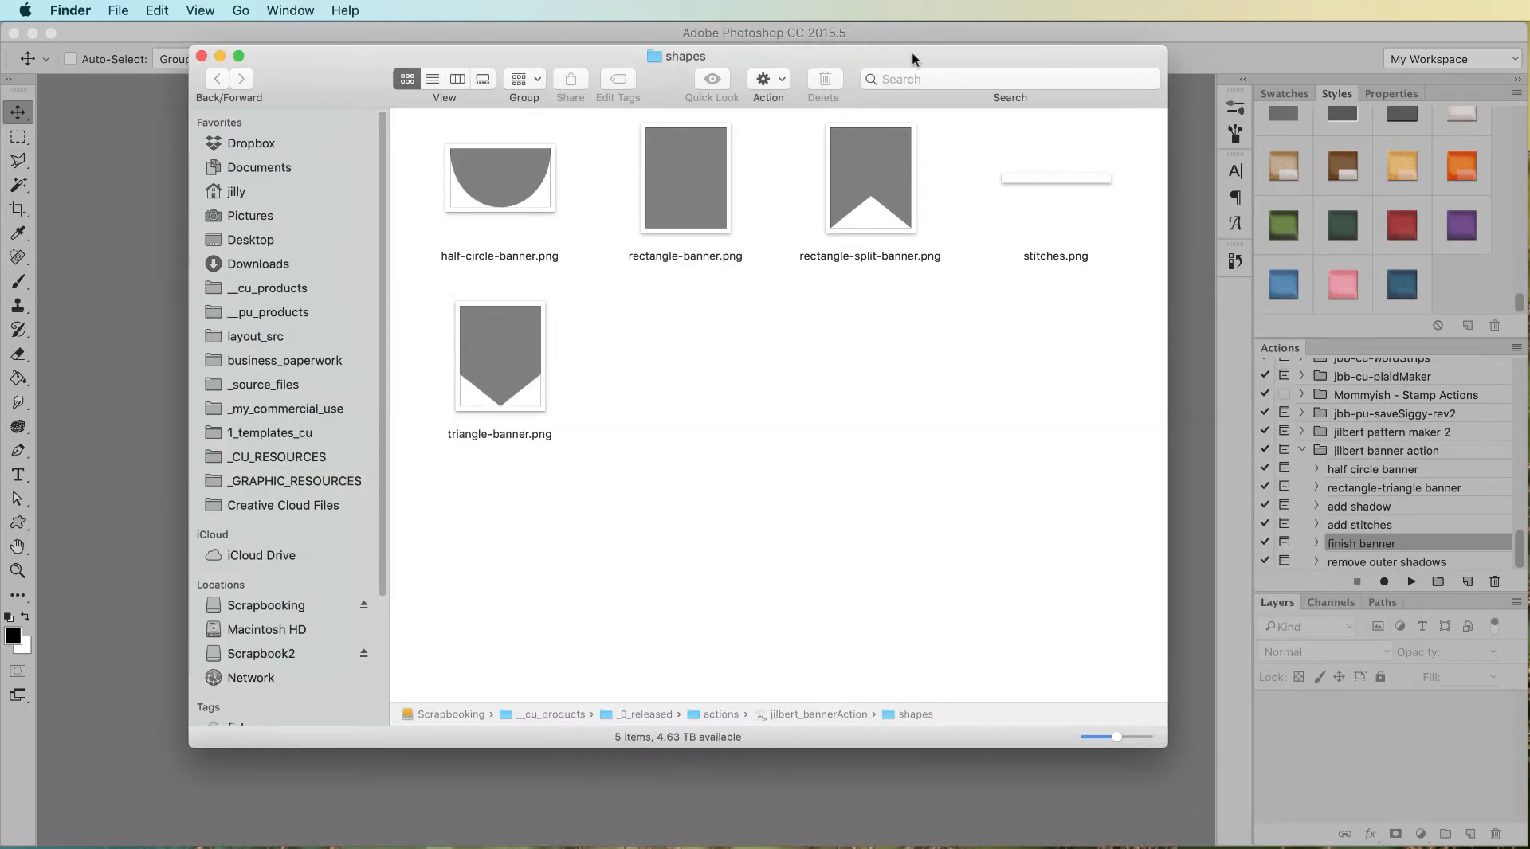
left_click_drag(913, 54, 936, 99)
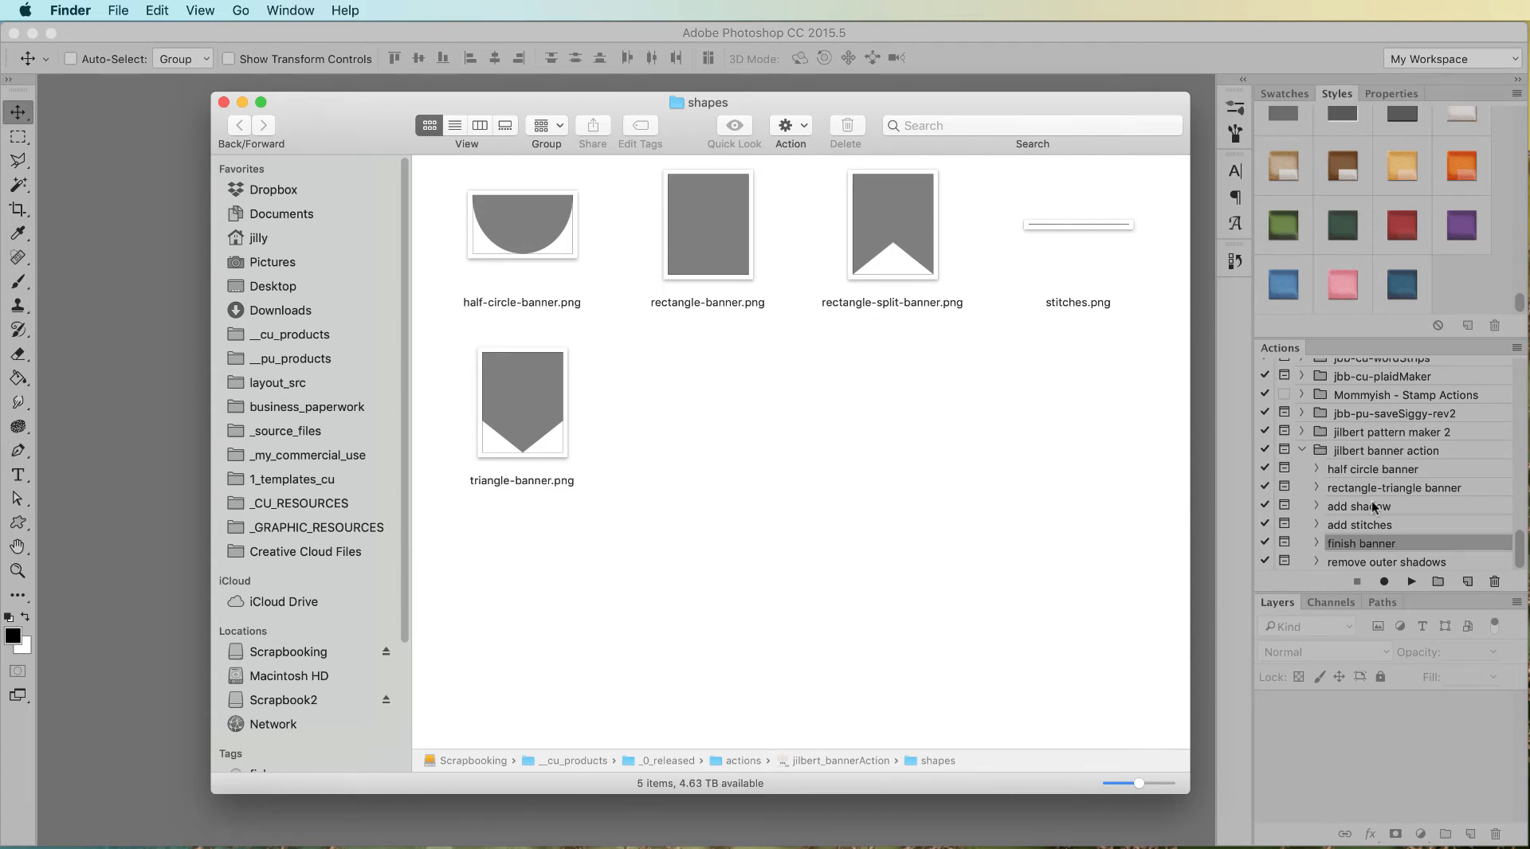
Select the rectangle-triangle banner action in the jilbert banner action set and close the shapes folder window
left_click(1417, 498)
left_click(1421, 496)
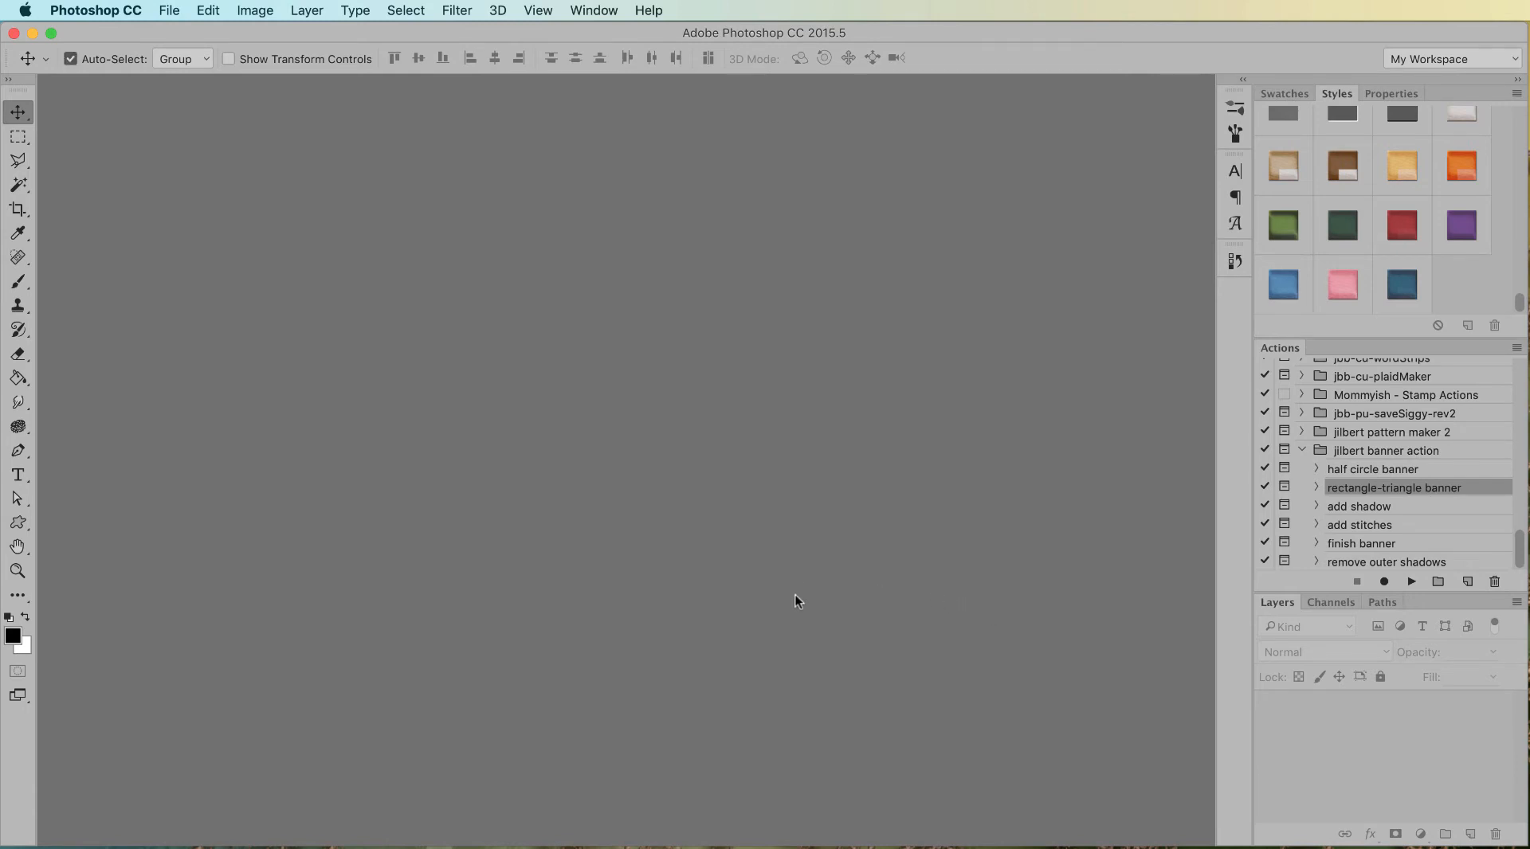
key("super+Tab")
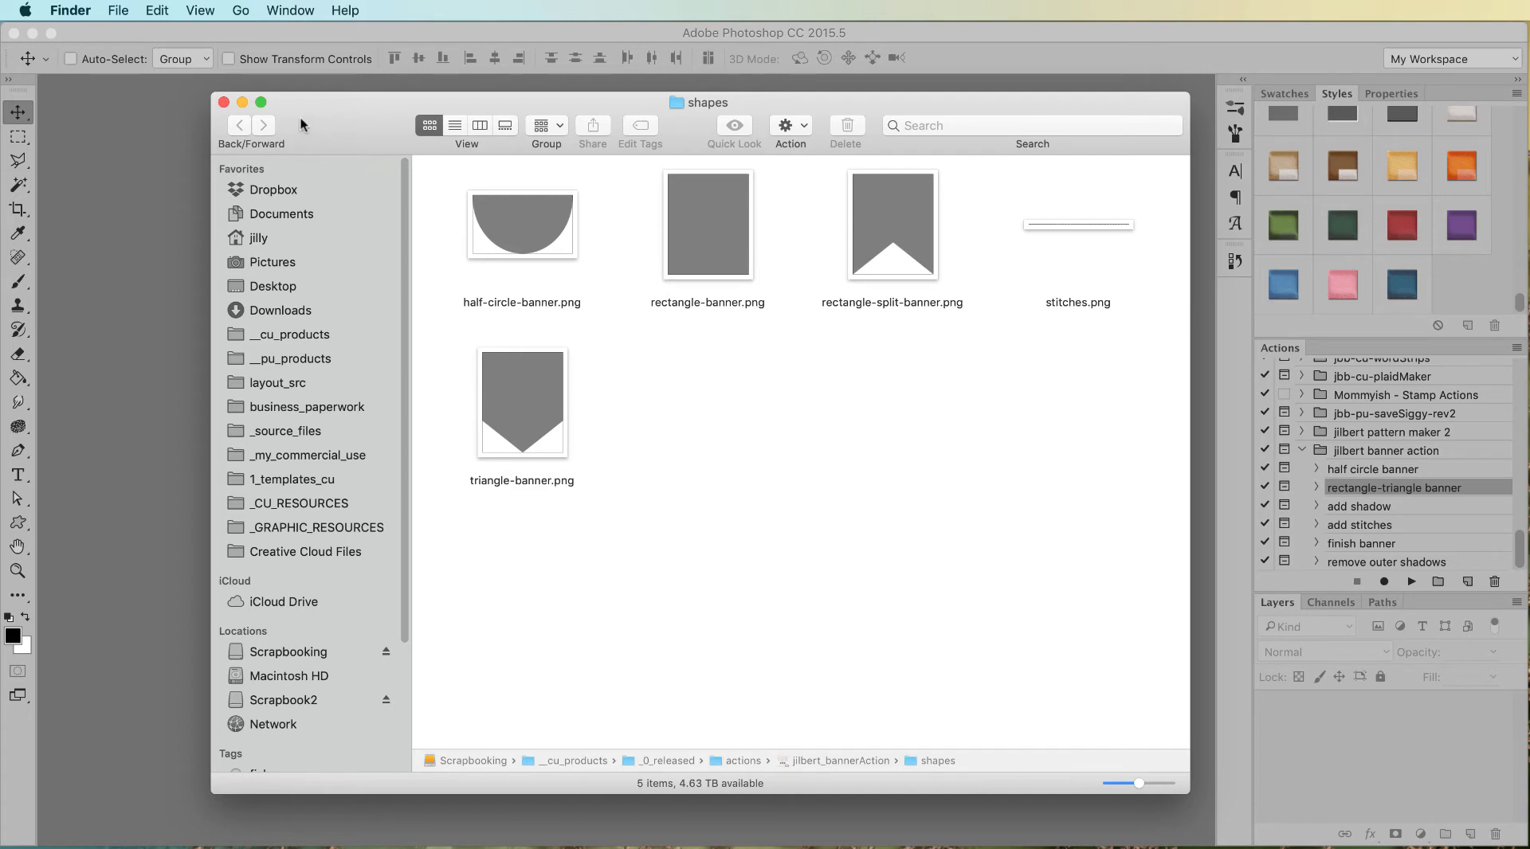
left_click(224, 102)
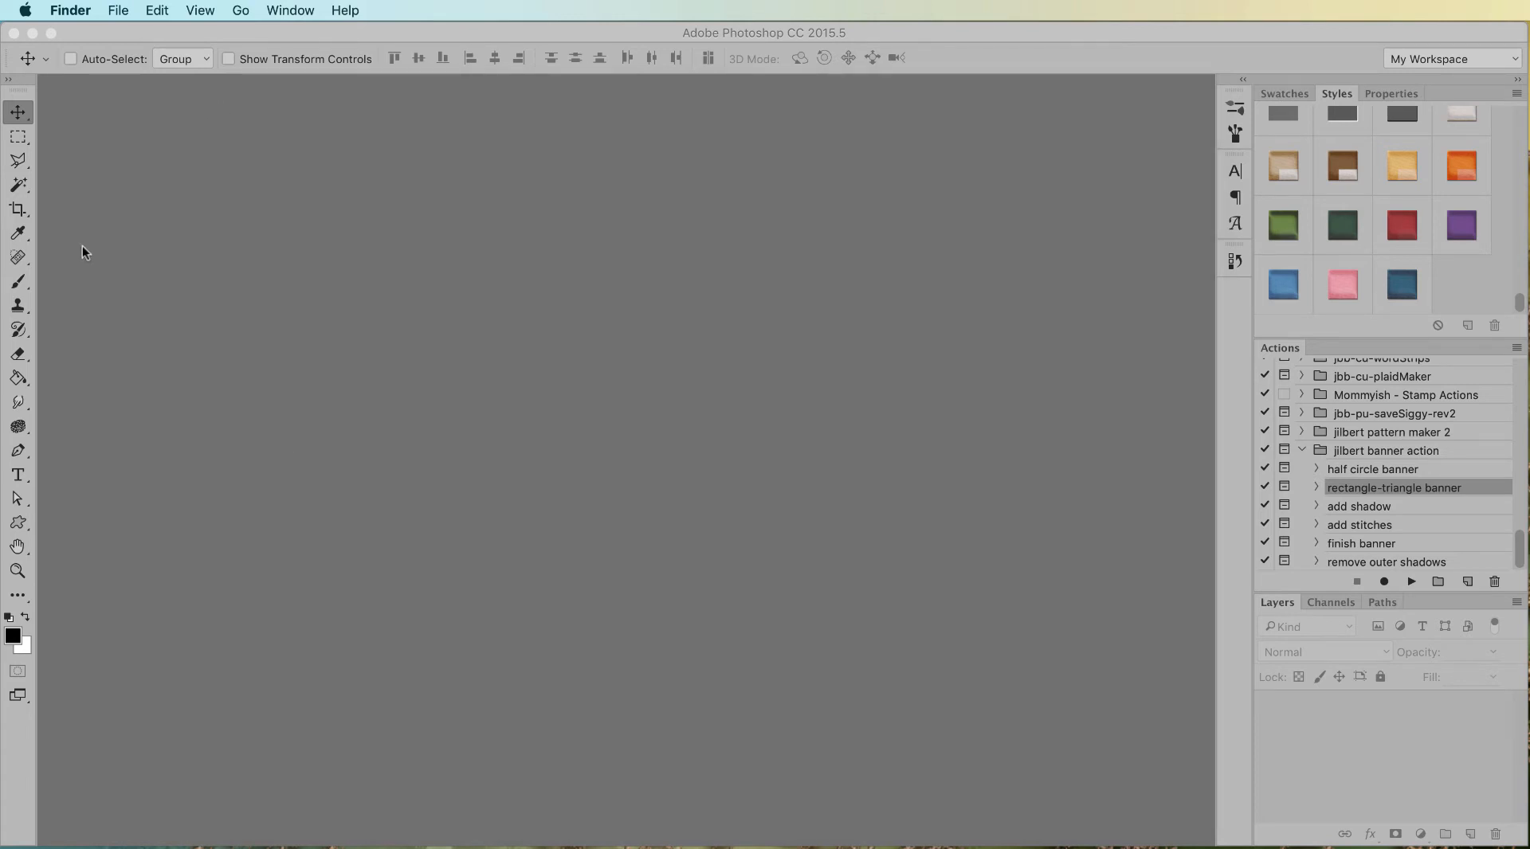
Run the rectangle-triangle banner action and place triangle-banner.png from the shapes folder as the banner shape
left_click(1409, 581)
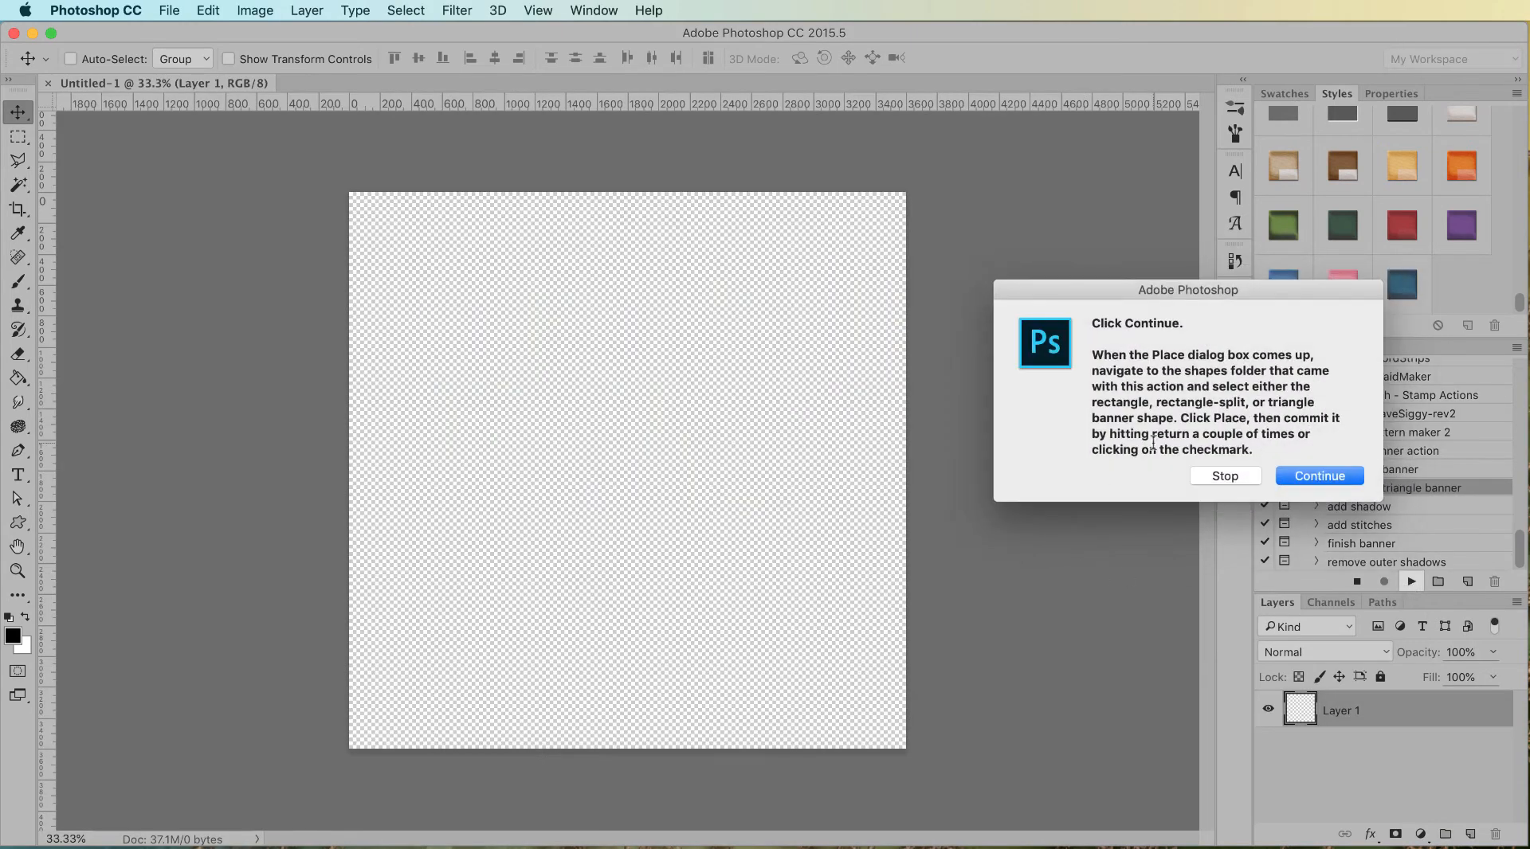
left_click(1319, 477)
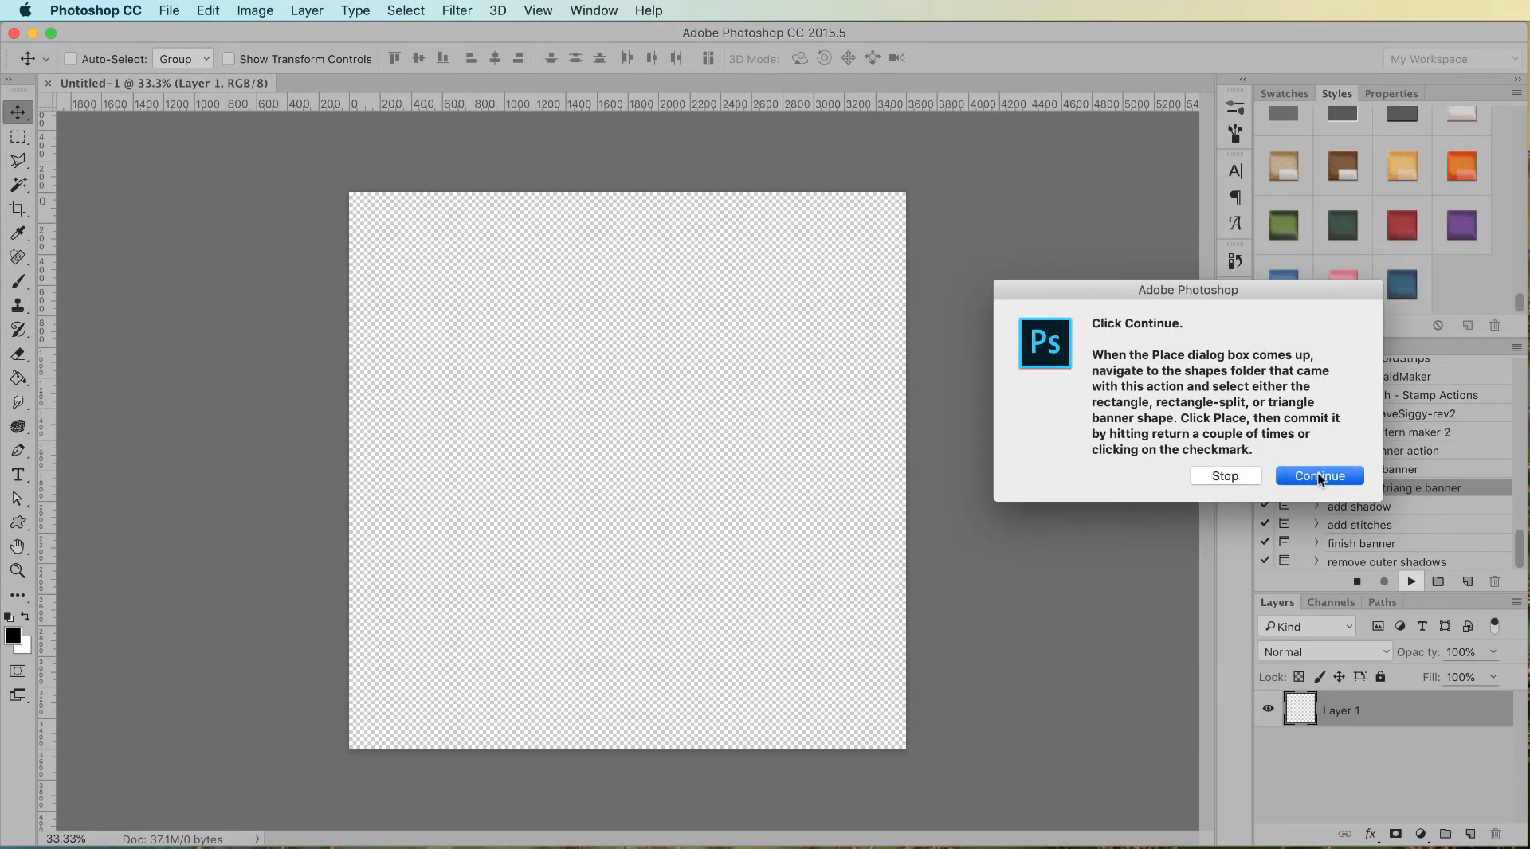
left_click(1319, 476)
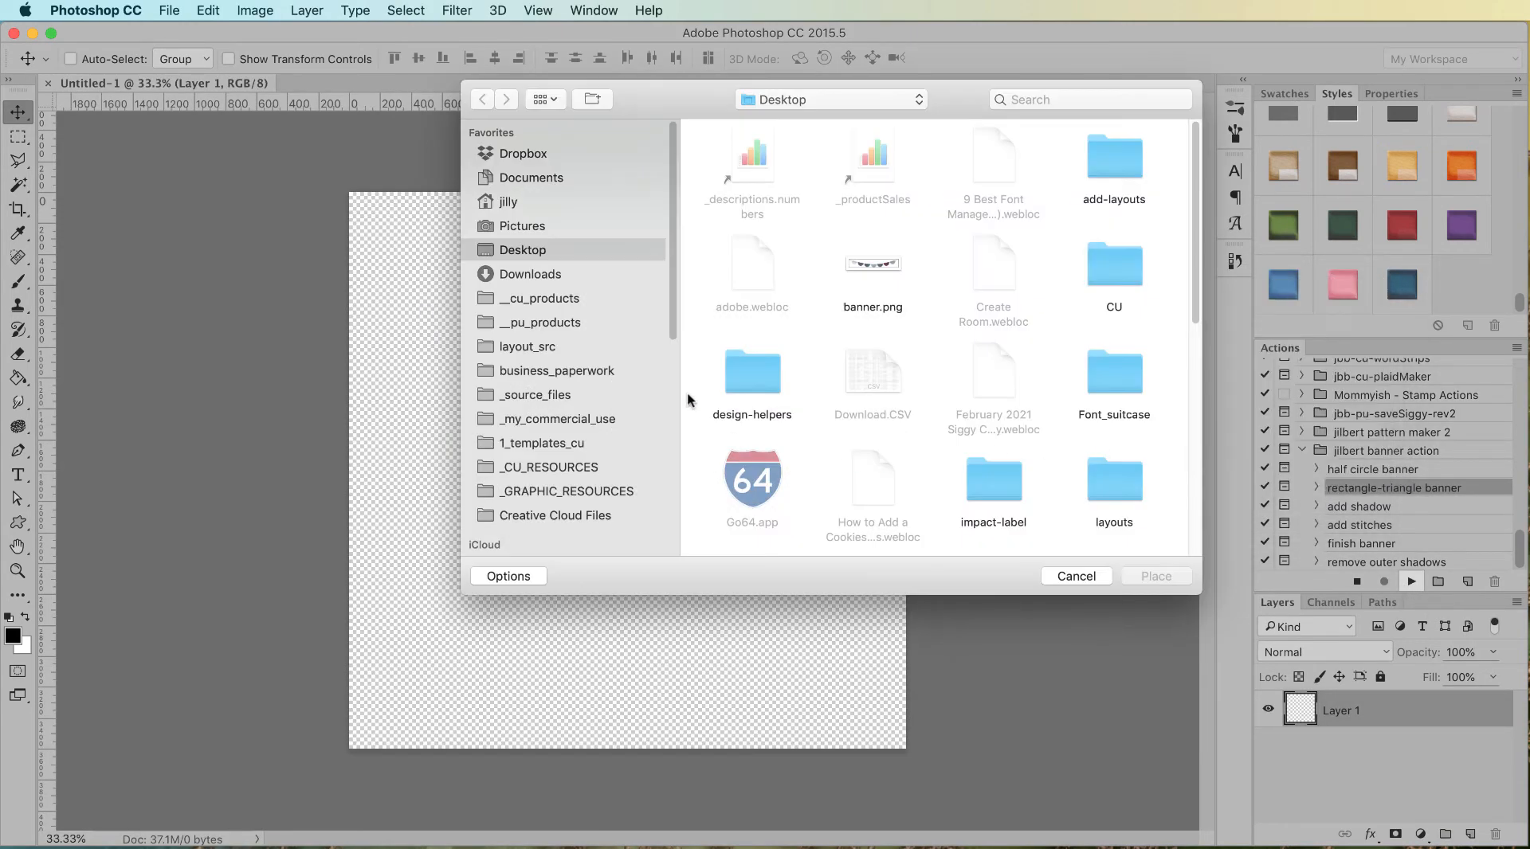
left_click(795, 98)
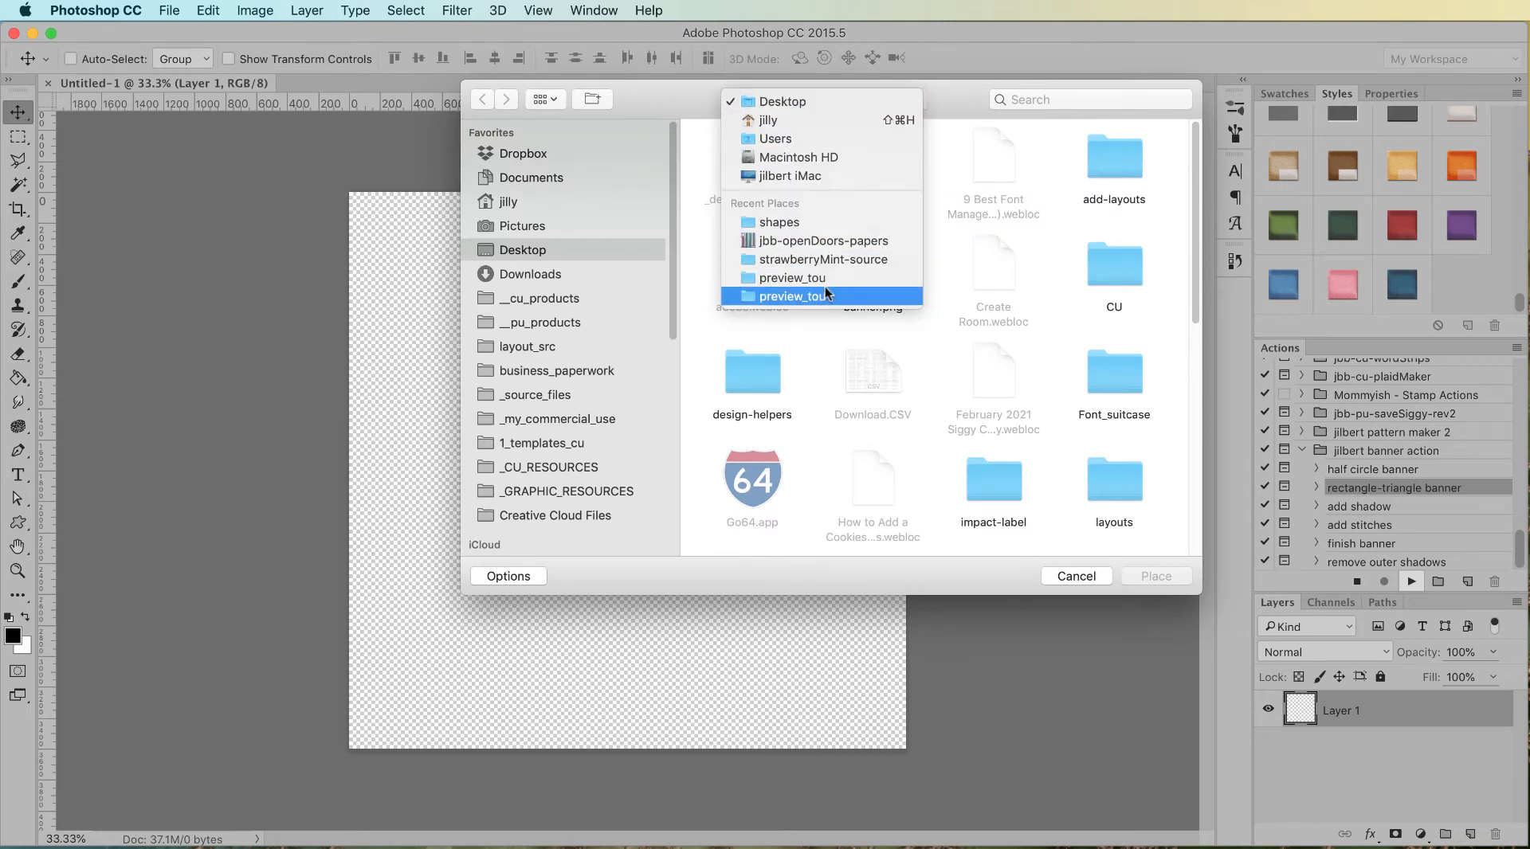
left_click(813, 222)
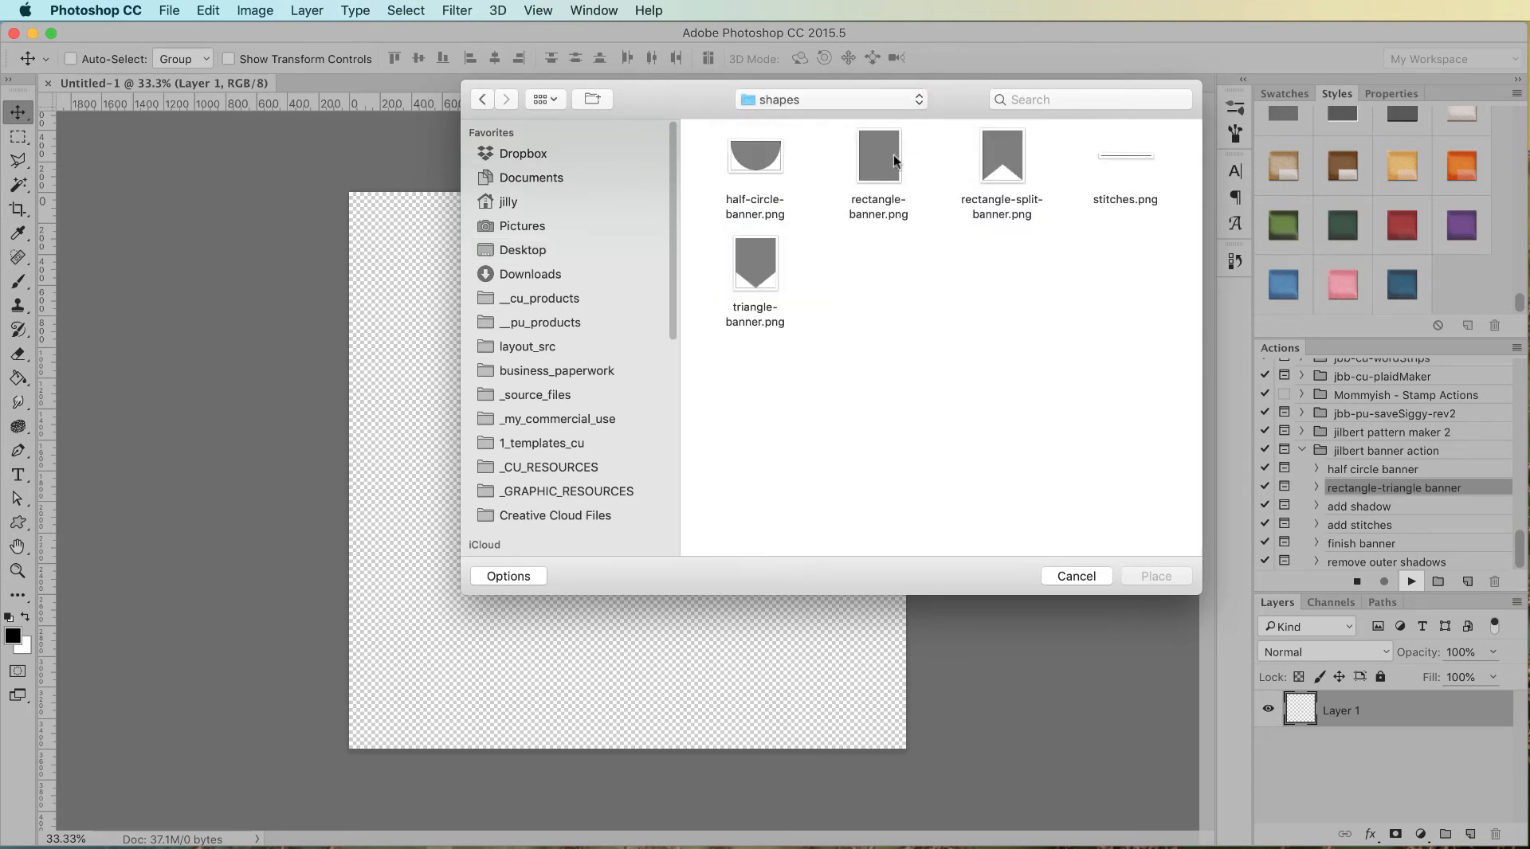
left_click(749, 264)
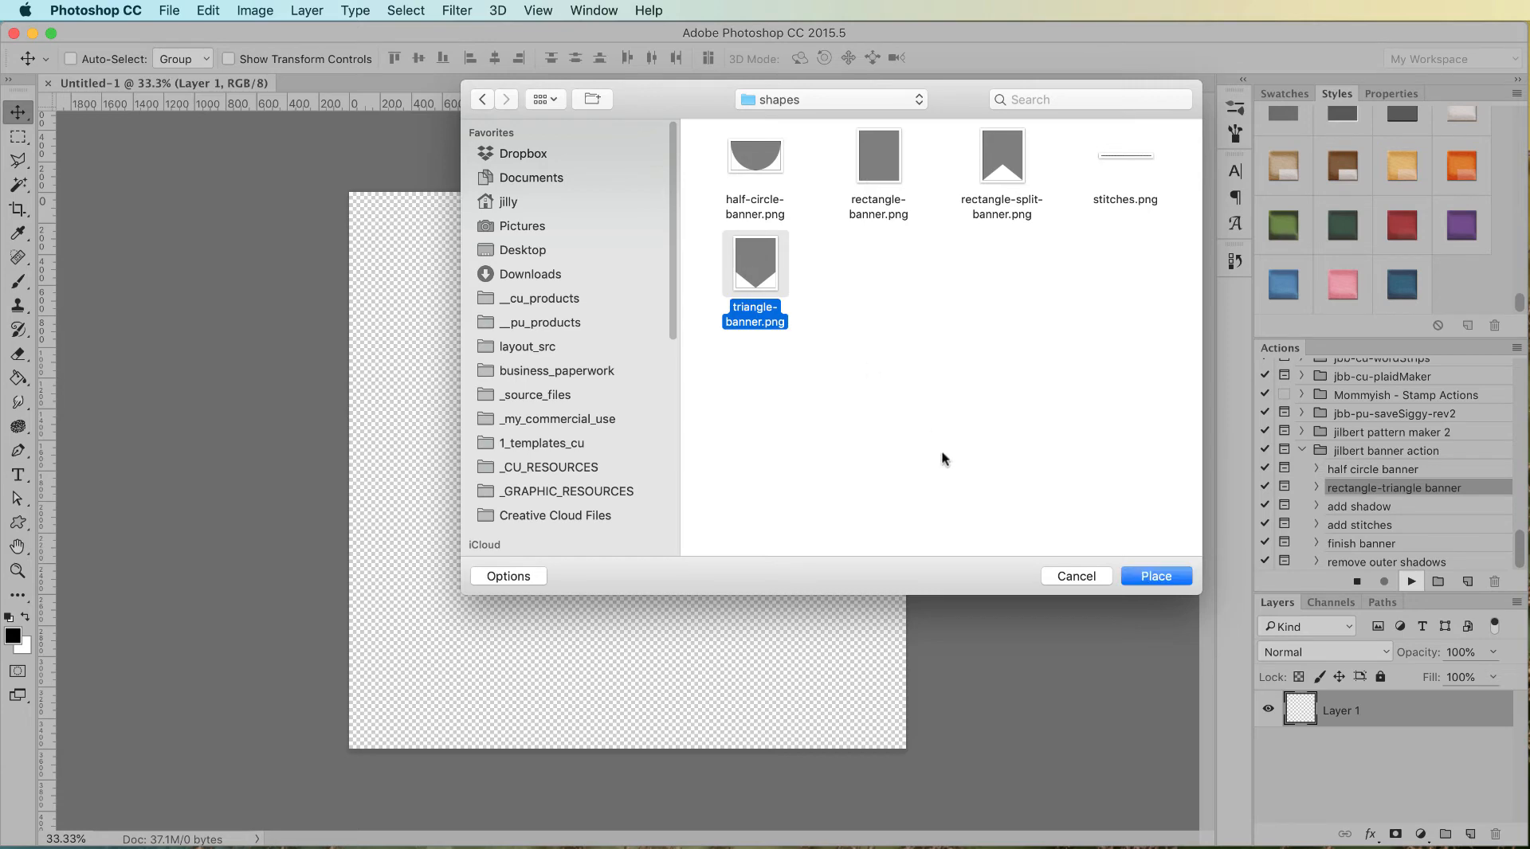
left_click(1154, 577)
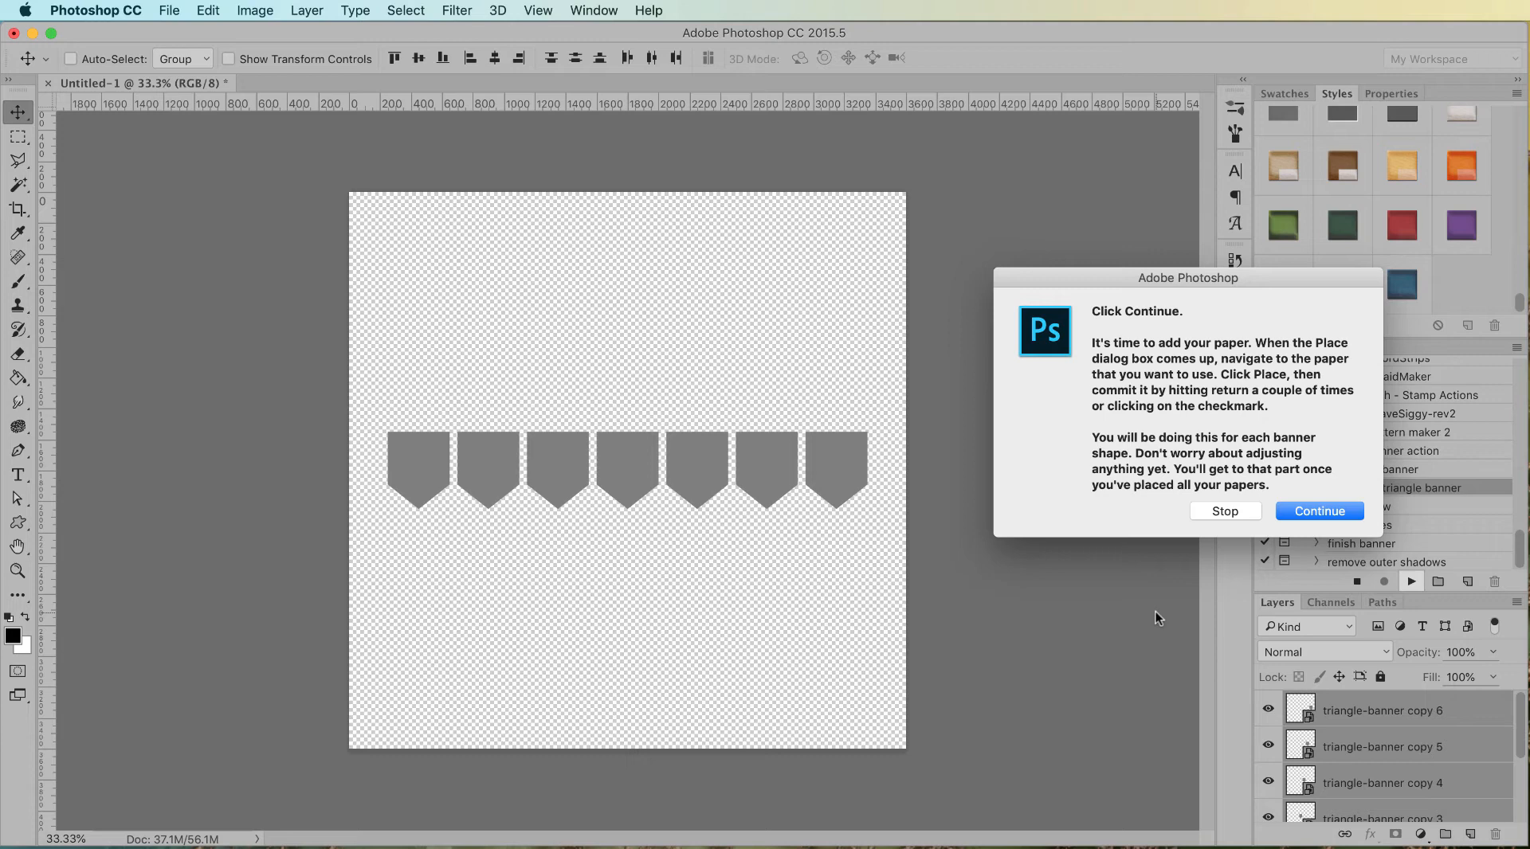
Continue to the paper placement and open the jbb-daybreak-exPapers folder inside __pu_products, _1_released, 2021-0111-jbb-dayBreak
left_click(1309, 513)
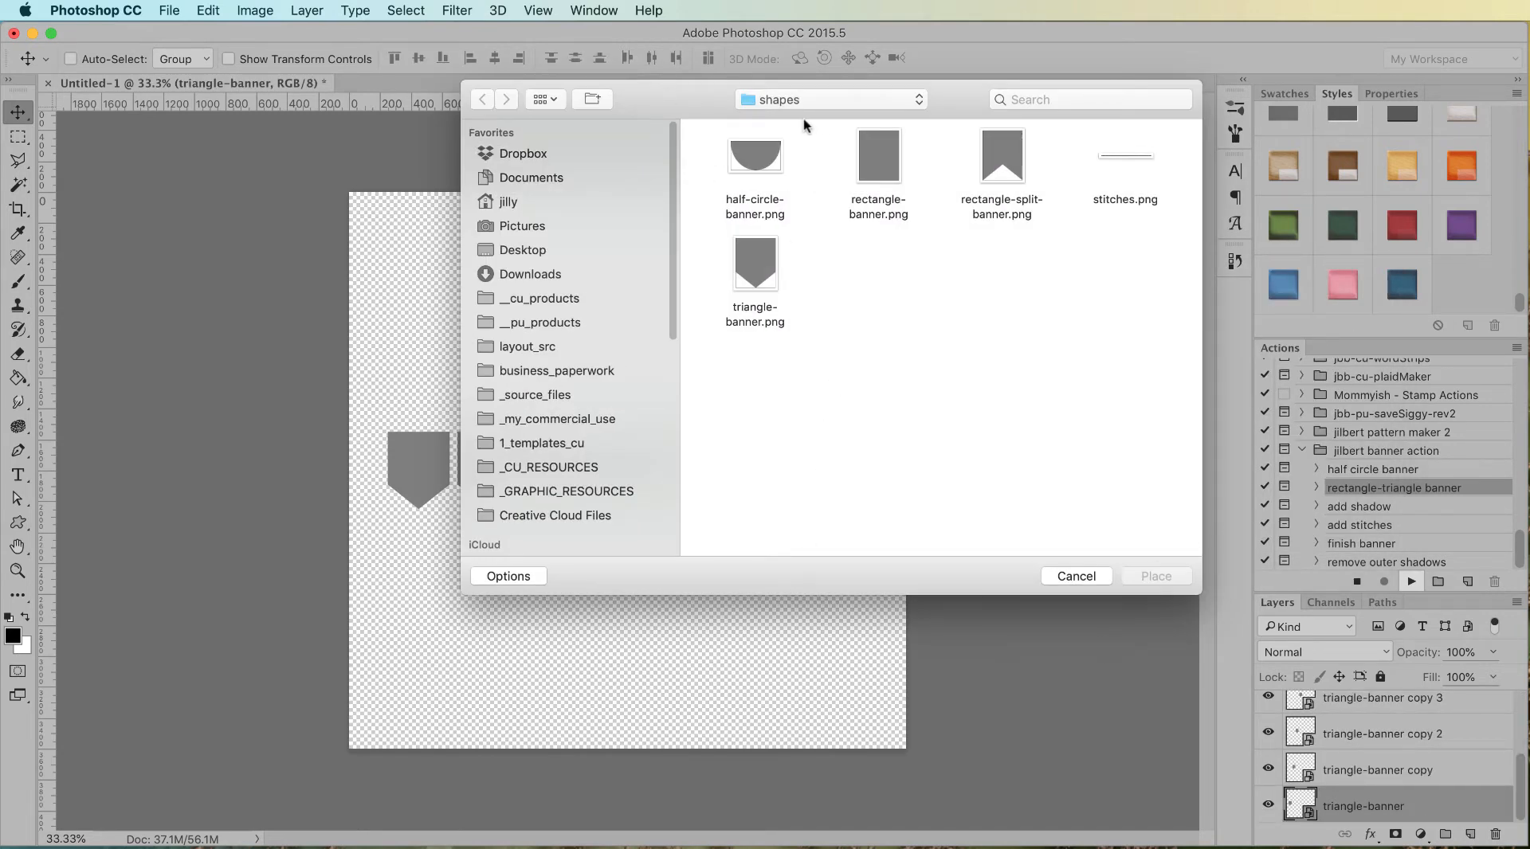
left_click(542, 323)
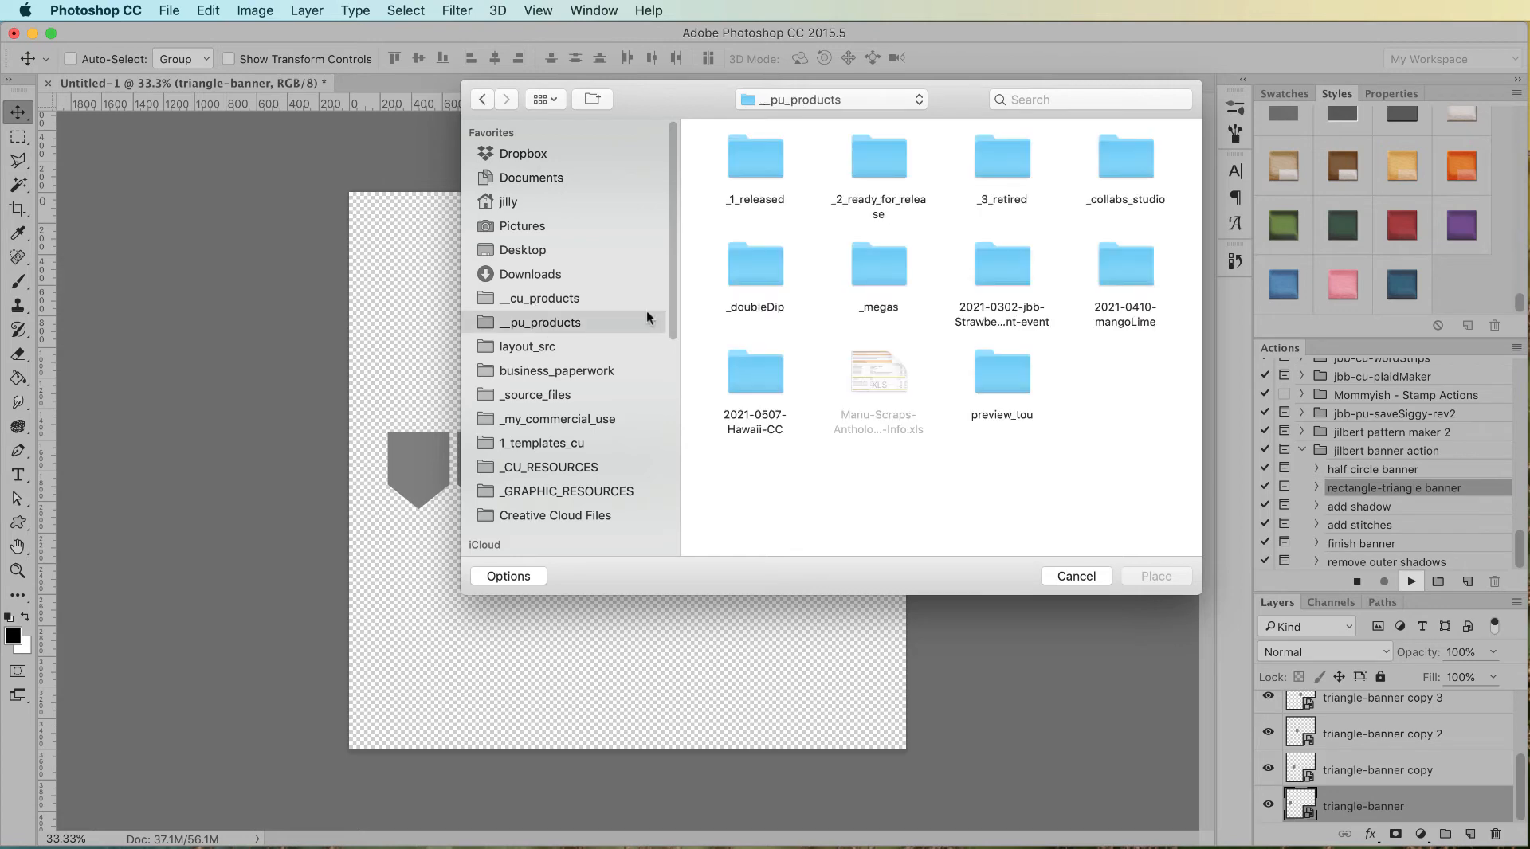
left_click(768, 161)
double_click(767, 161)
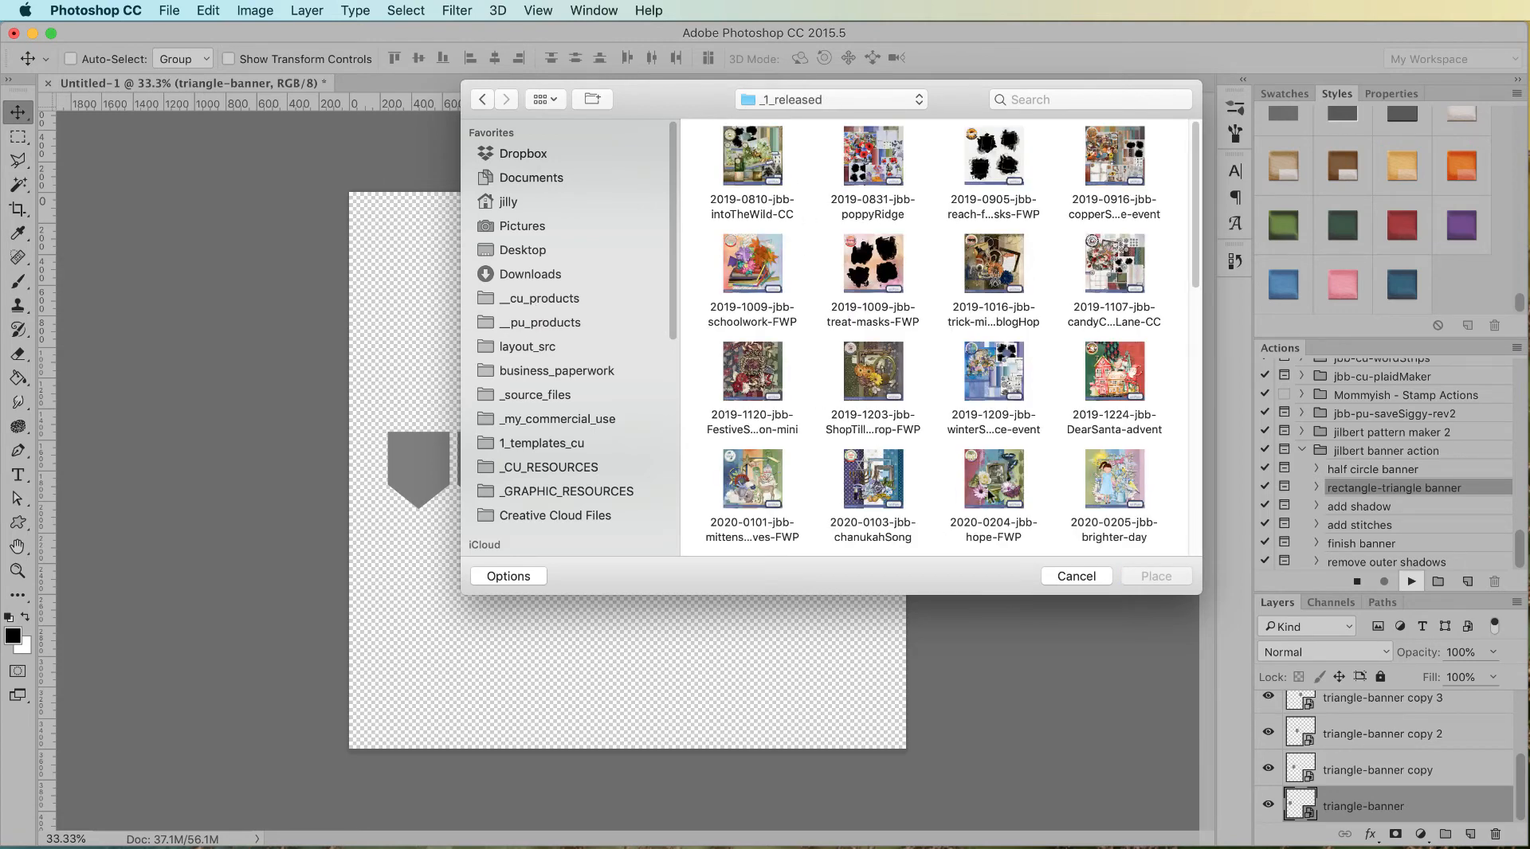
scroll(991, 495, "down", 5)
scroll(1045, 448, "down", 10)
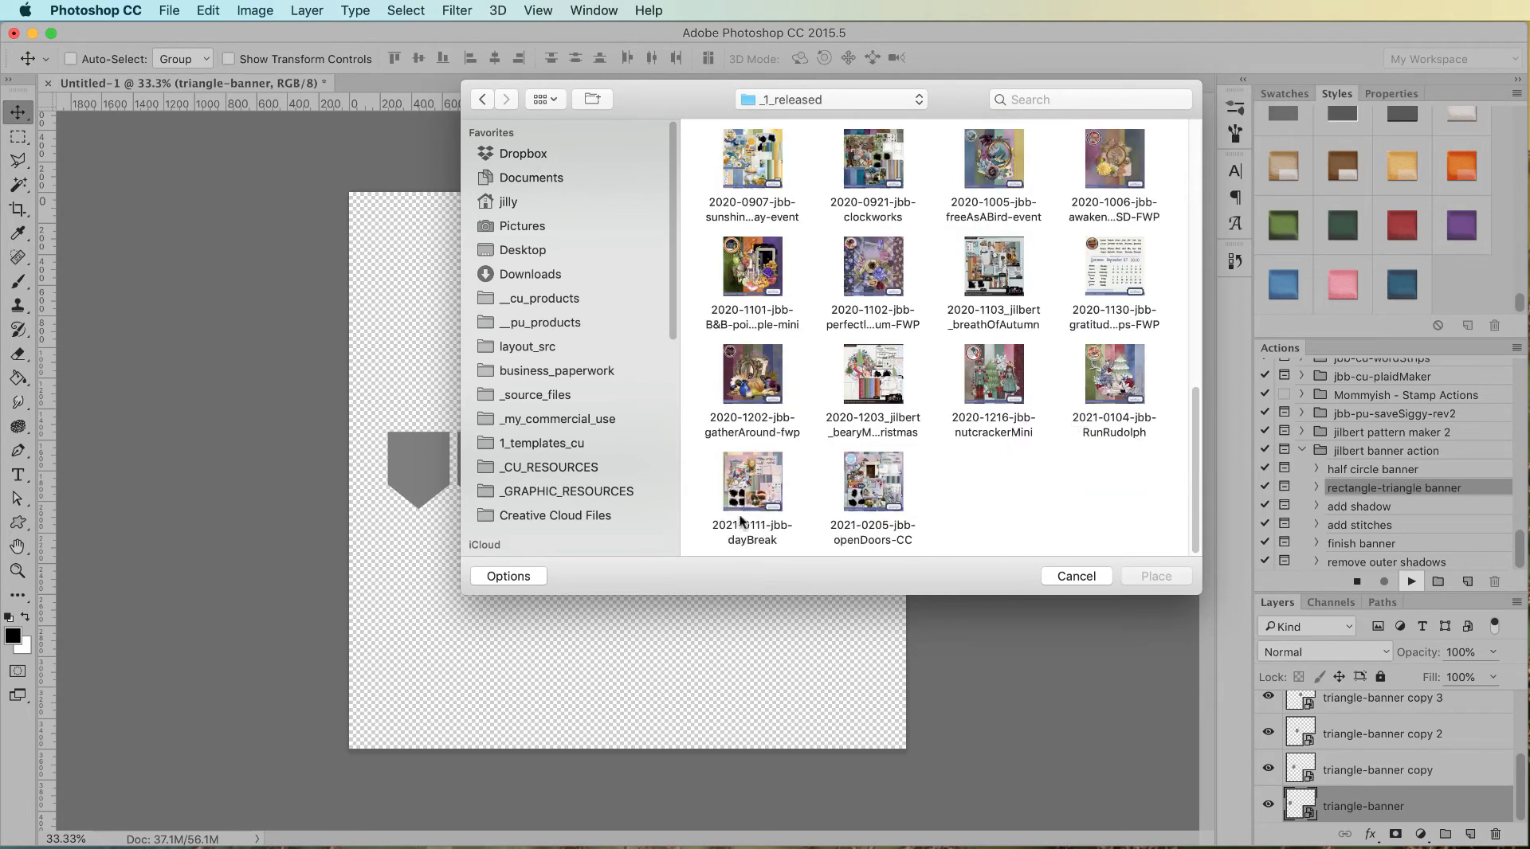
left_click(758, 475)
double_click(758, 475)
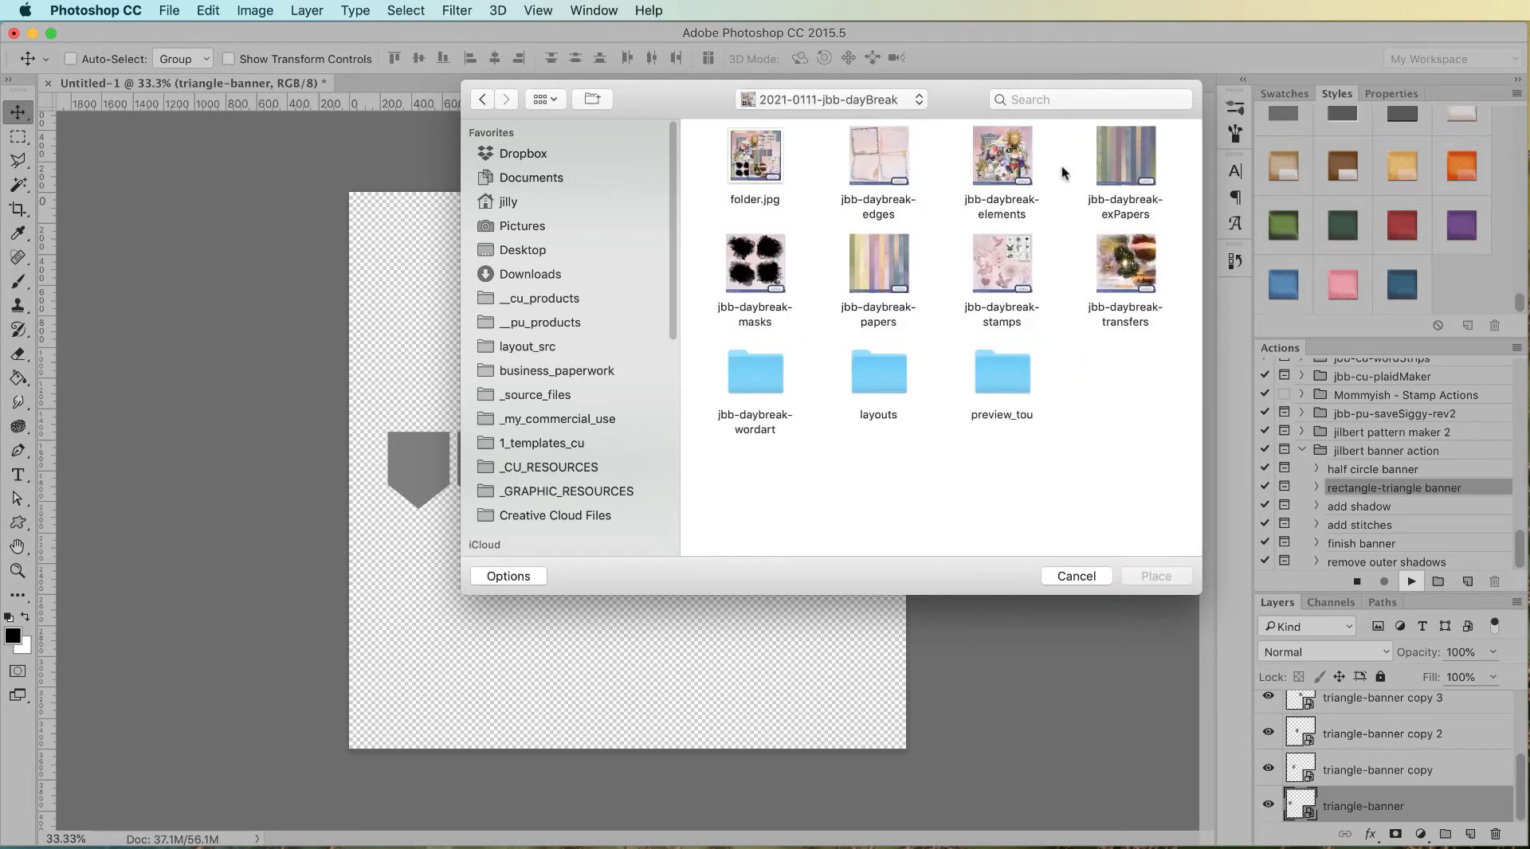
double_click(1118, 173)
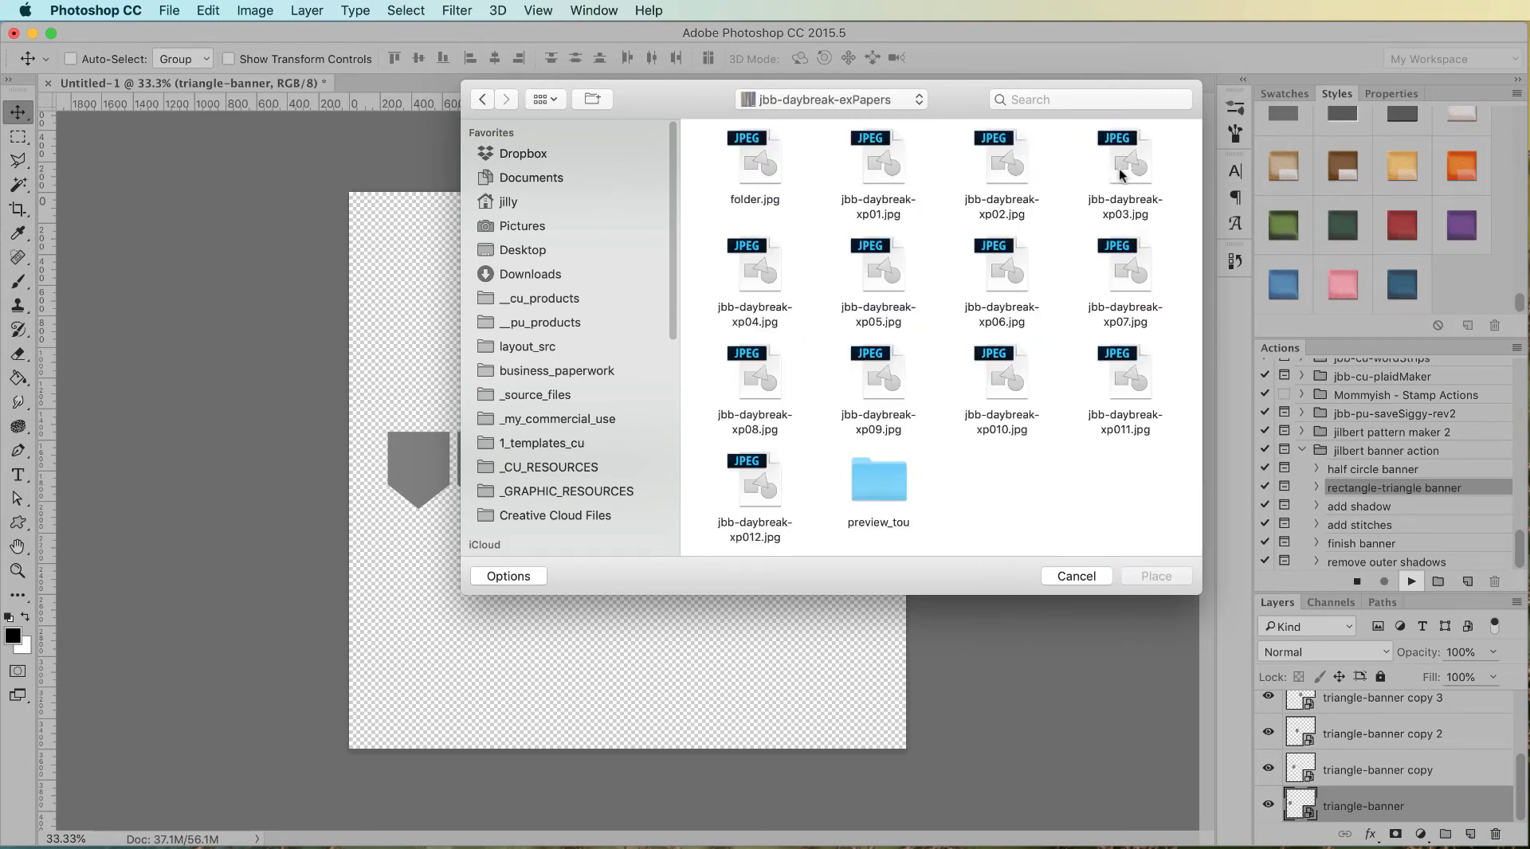
Place the papers jbb-daybreak-xp01.jpg, jbb-daybreak-xp02.jpg and jbb-daybreak-xp03.jpg on the first three pennants, in that order
left_click(870, 165)
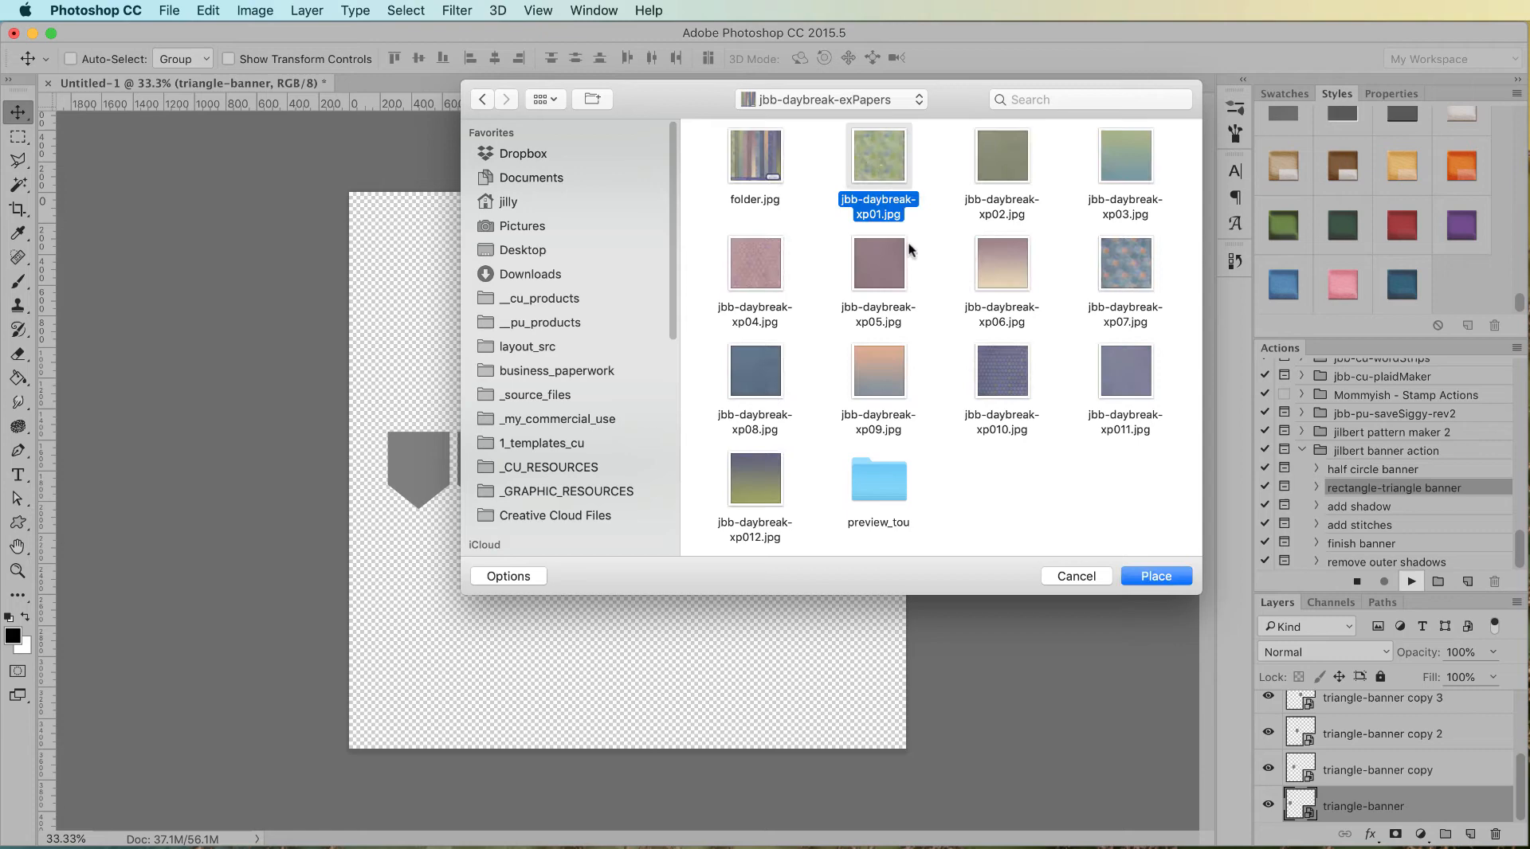
left_click(1151, 575)
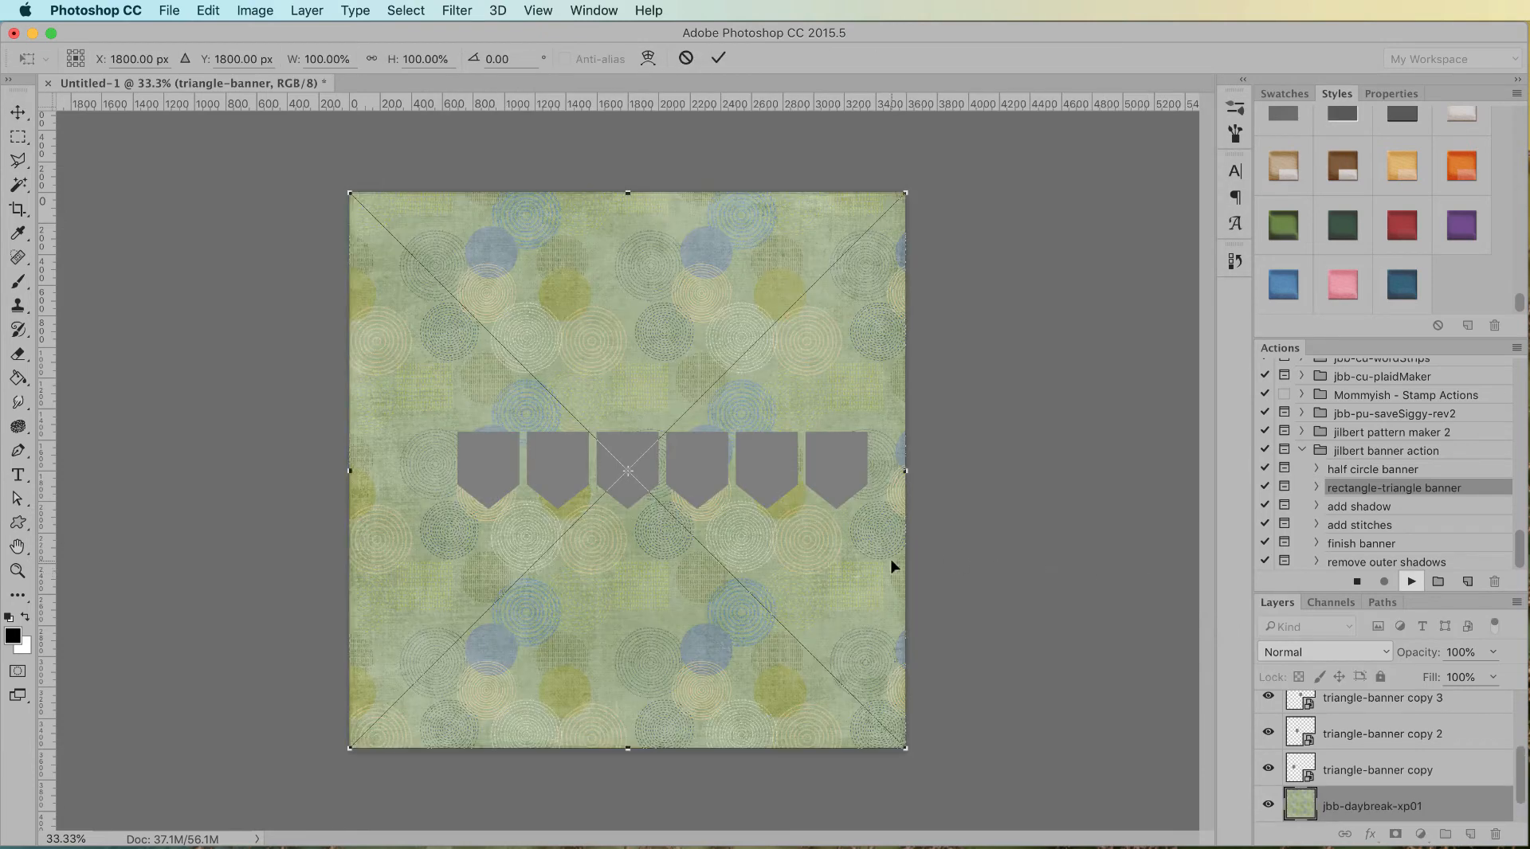
key("Return")
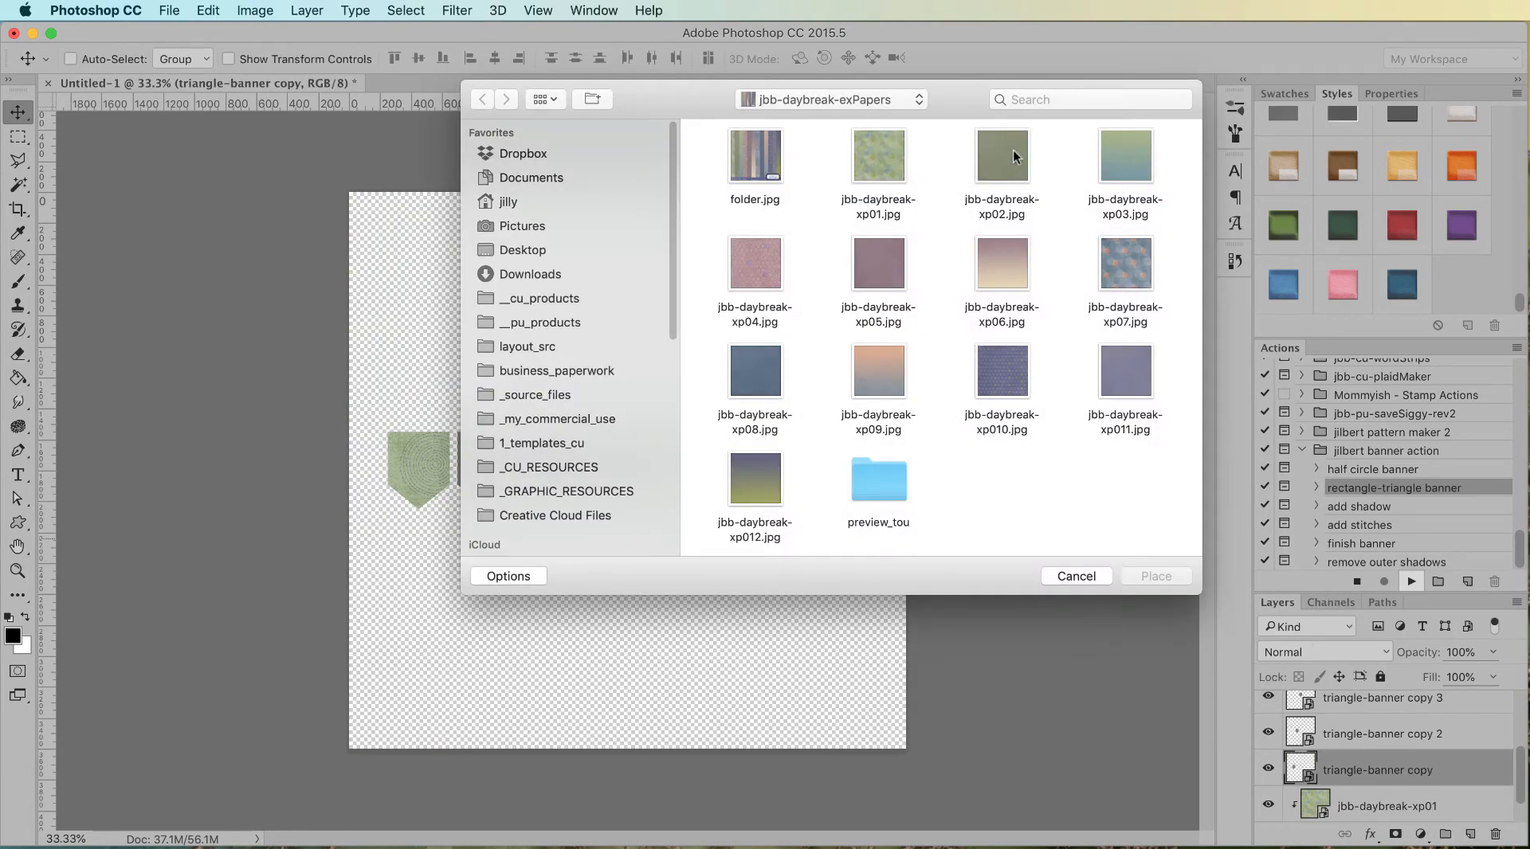
left_click(1014, 154)
left_click(1156, 576)
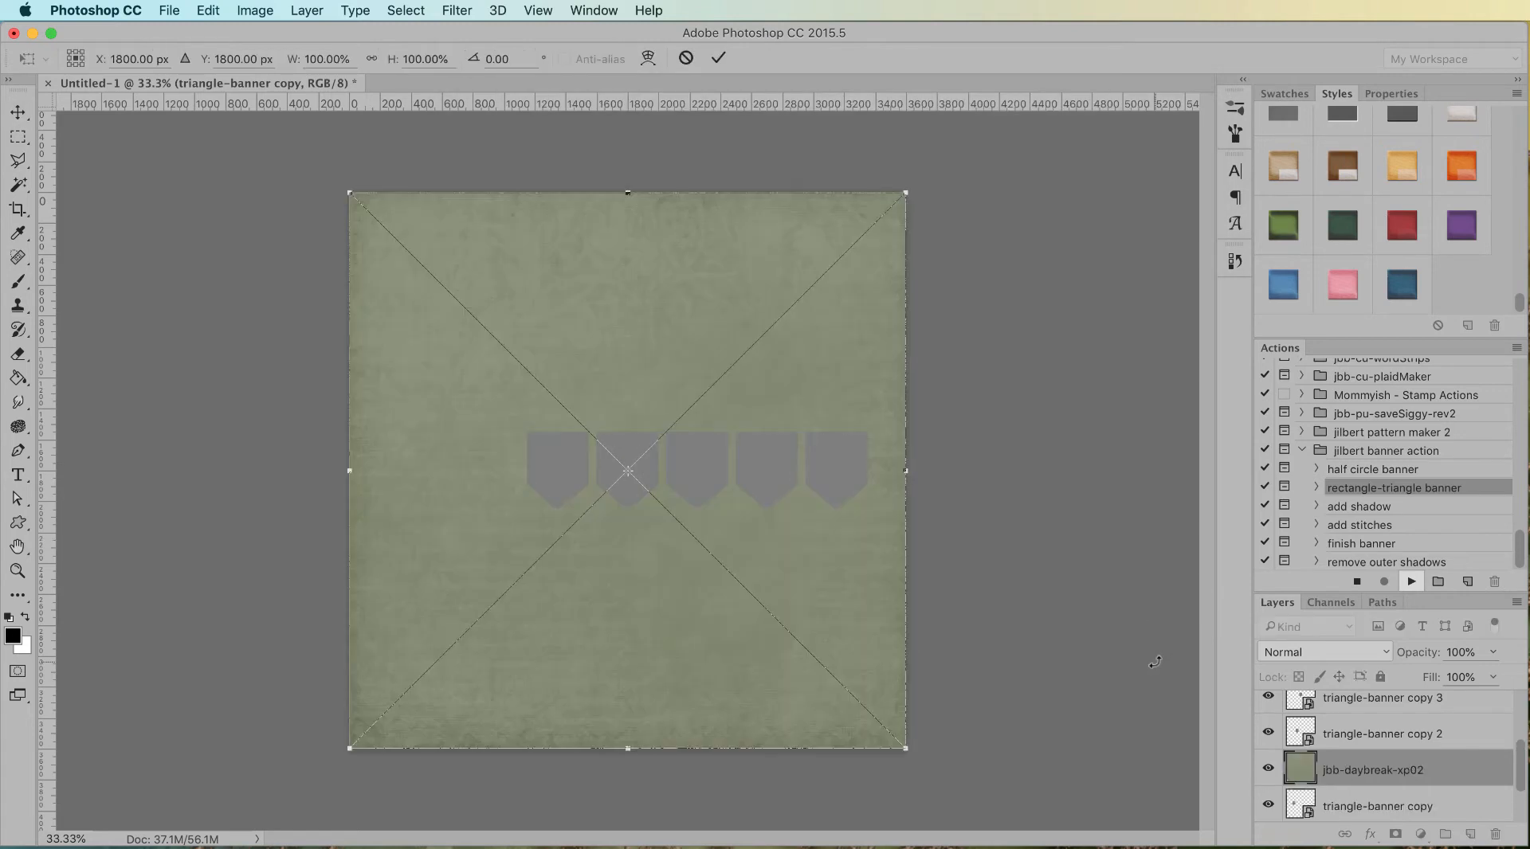
left_click(1127, 174)
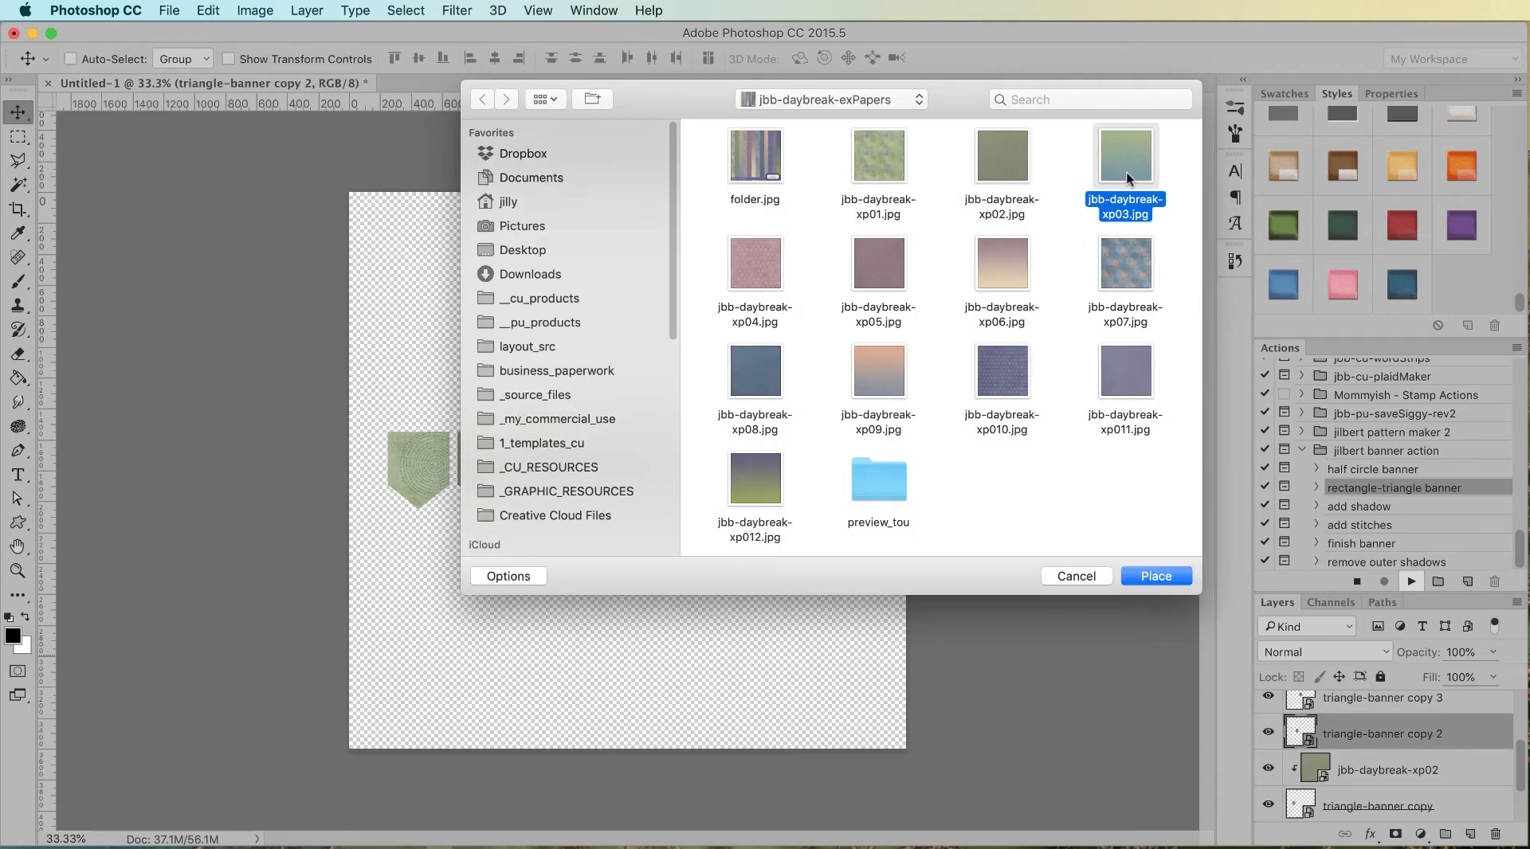
left_click(1158, 576)
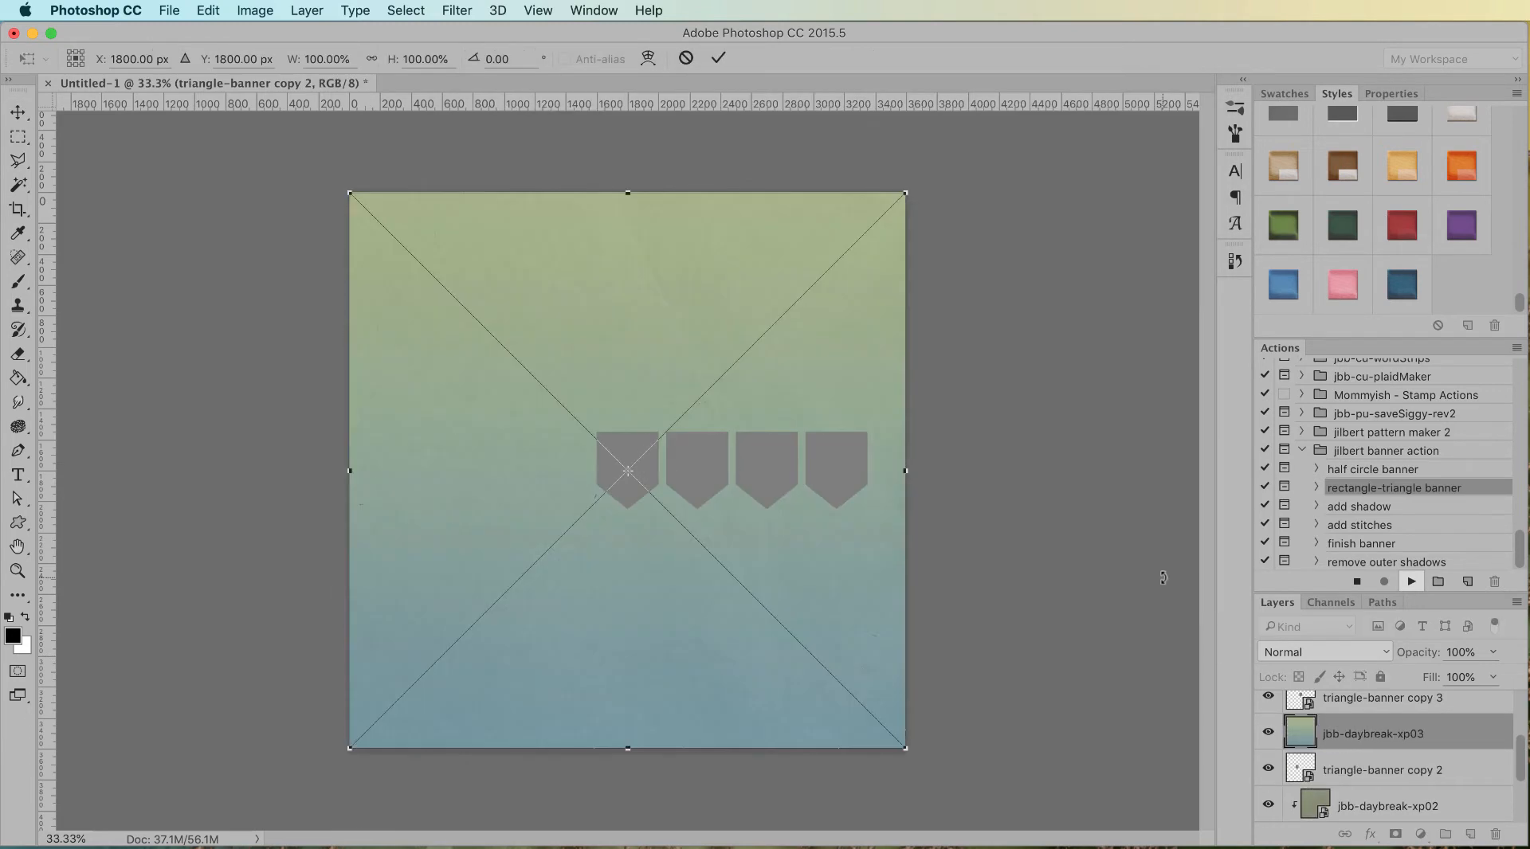
Place the papers jbb-daybreak-xp04.jpg, xp05.jpg, xp06.jpg and xp07.jpg on the remaining four pennants, in that order
left_click(755, 264)
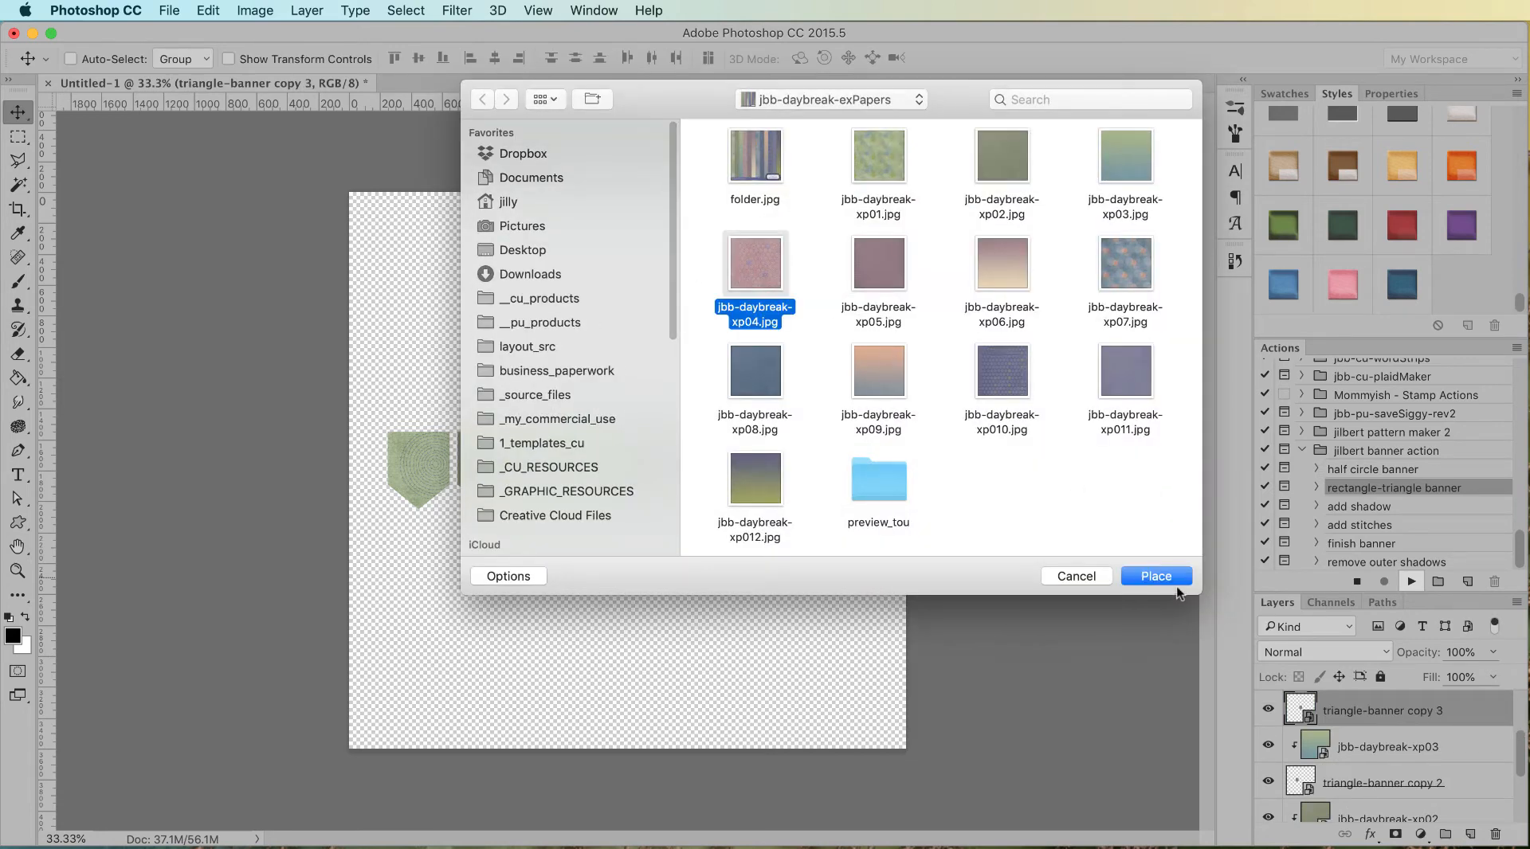
left_click(1159, 576)
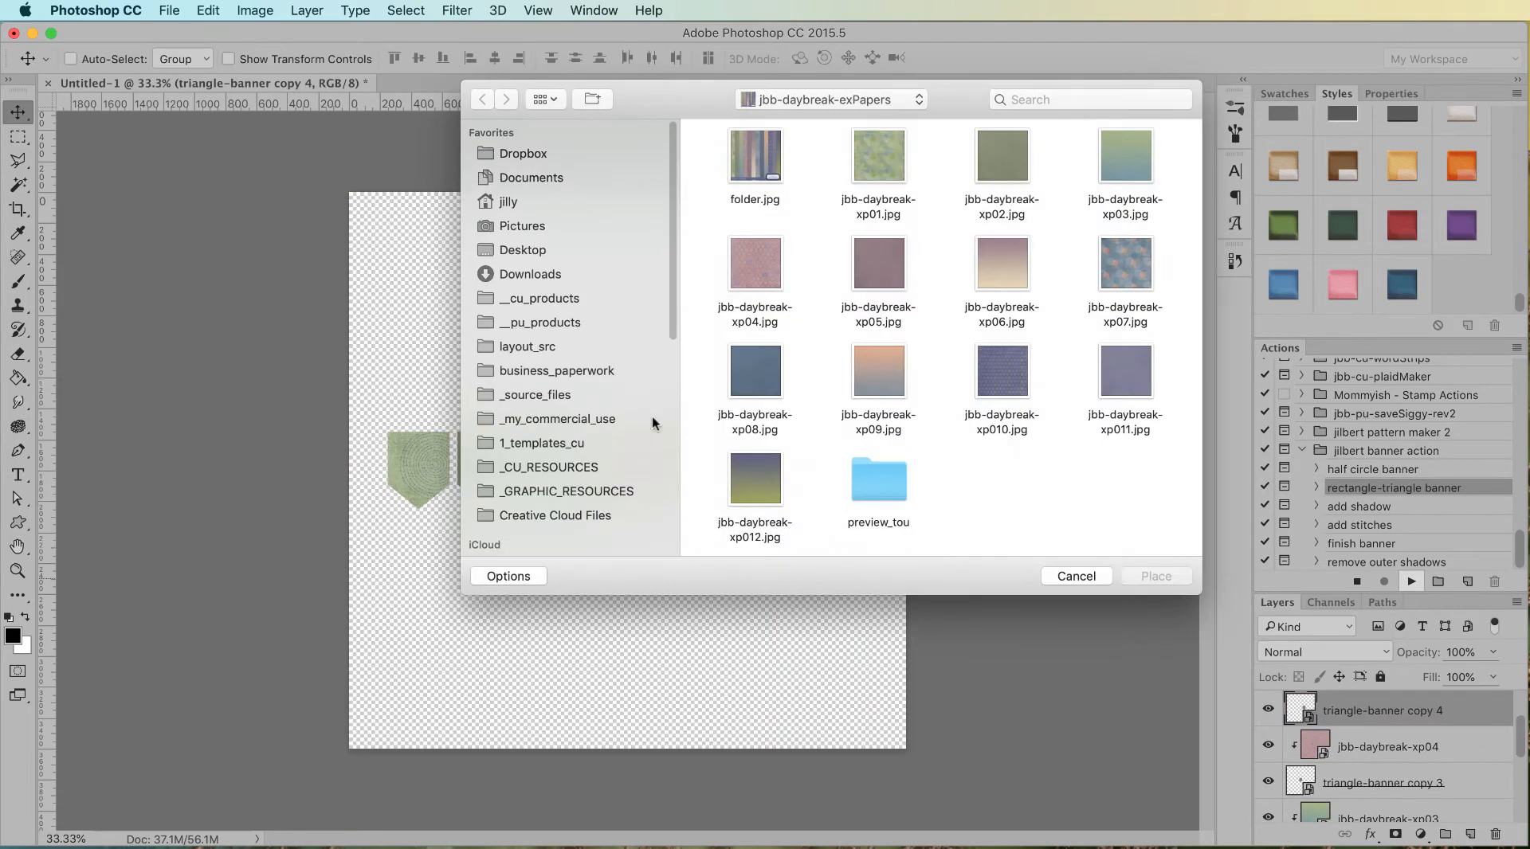
left_click(863, 263)
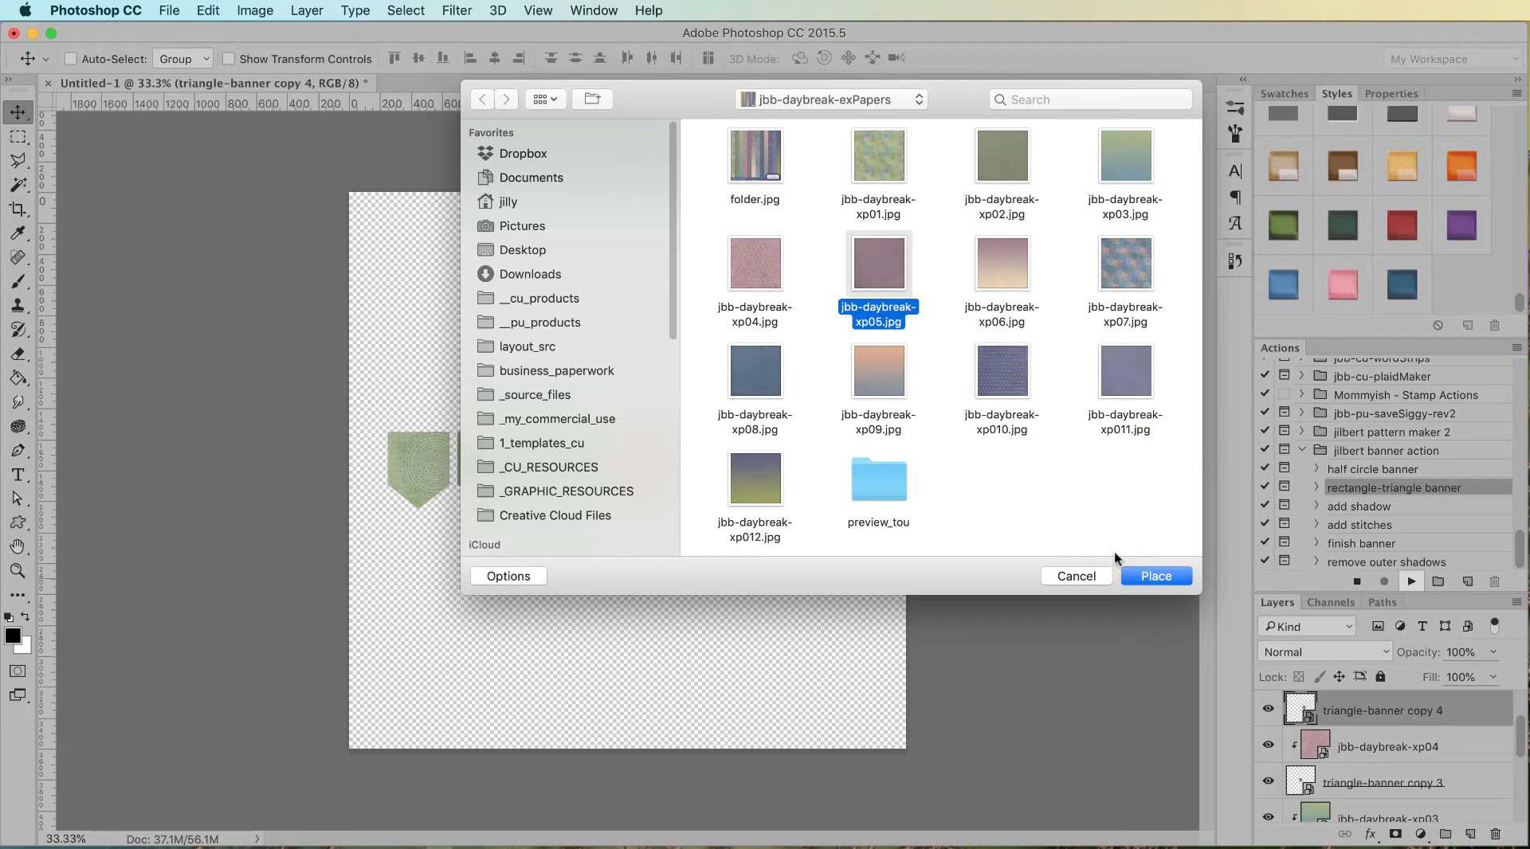
left_click(1147, 576)
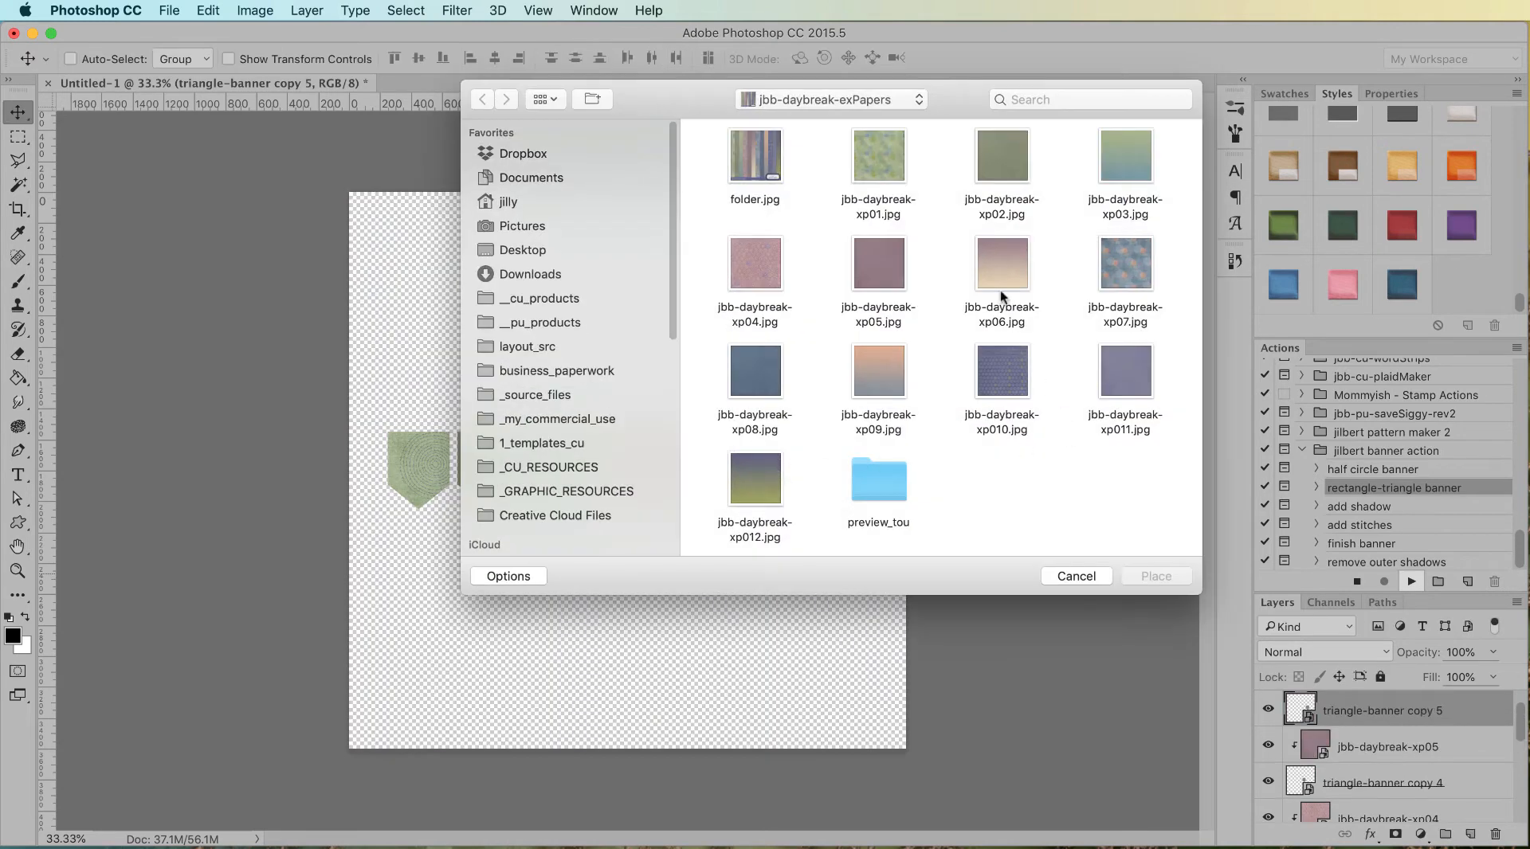
left_click(998, 257)
left_click(1157, 576)
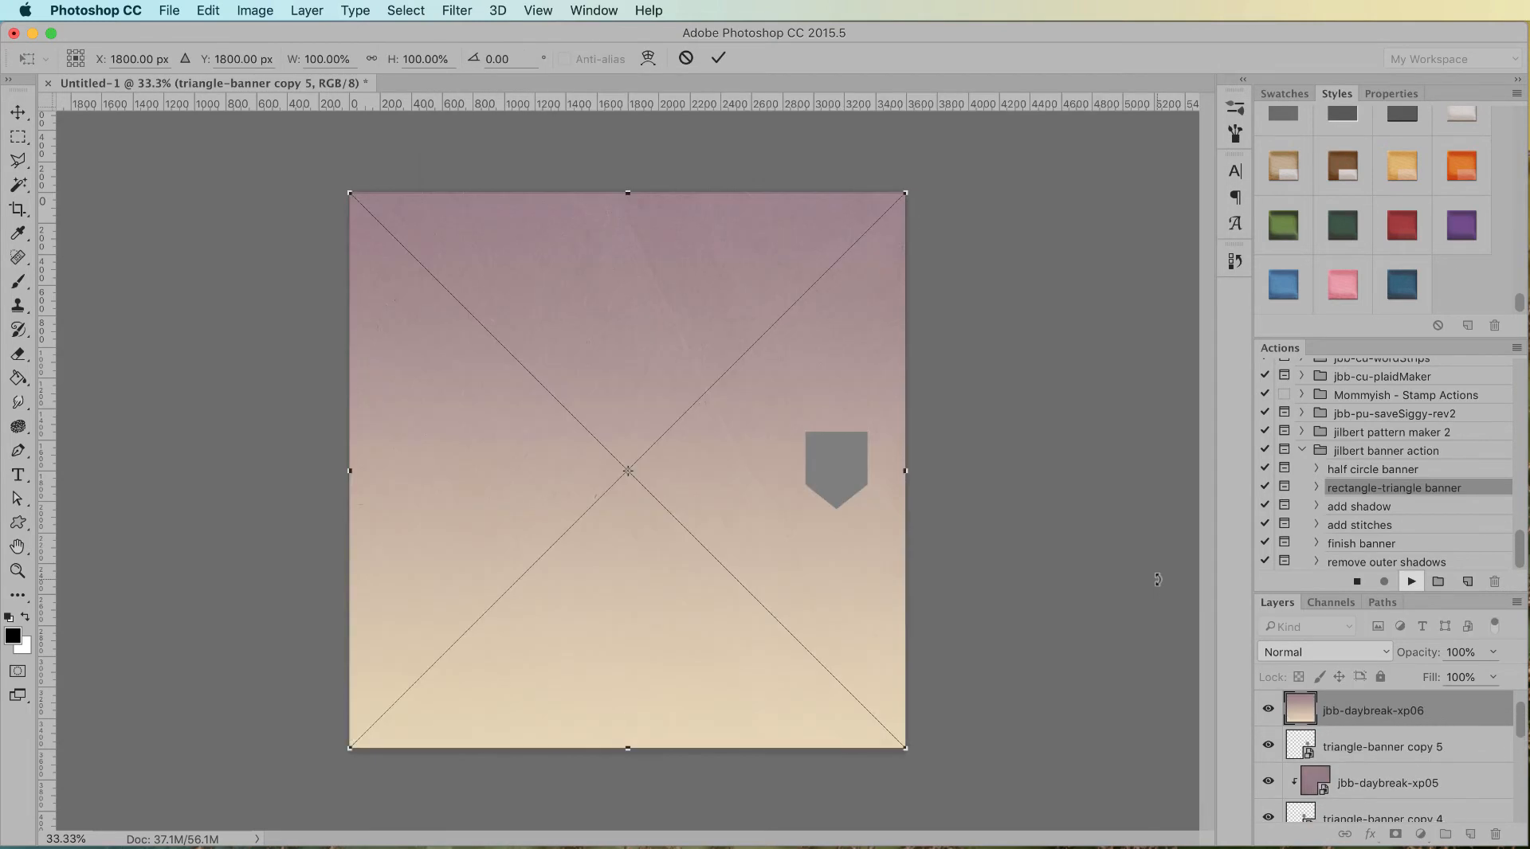
left_click(1136, 256)
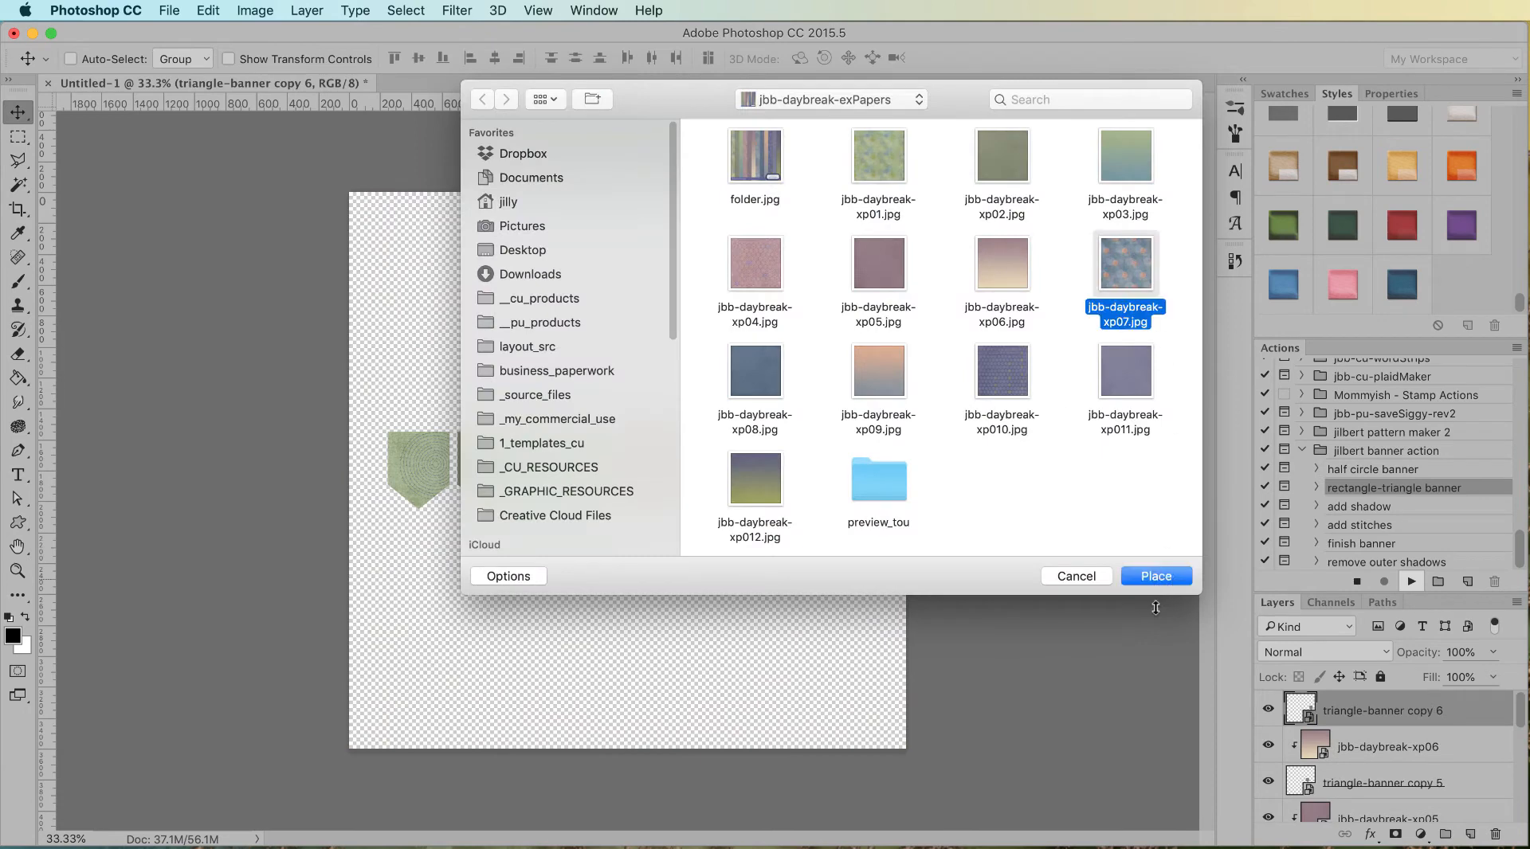
left_click(1149, 576)
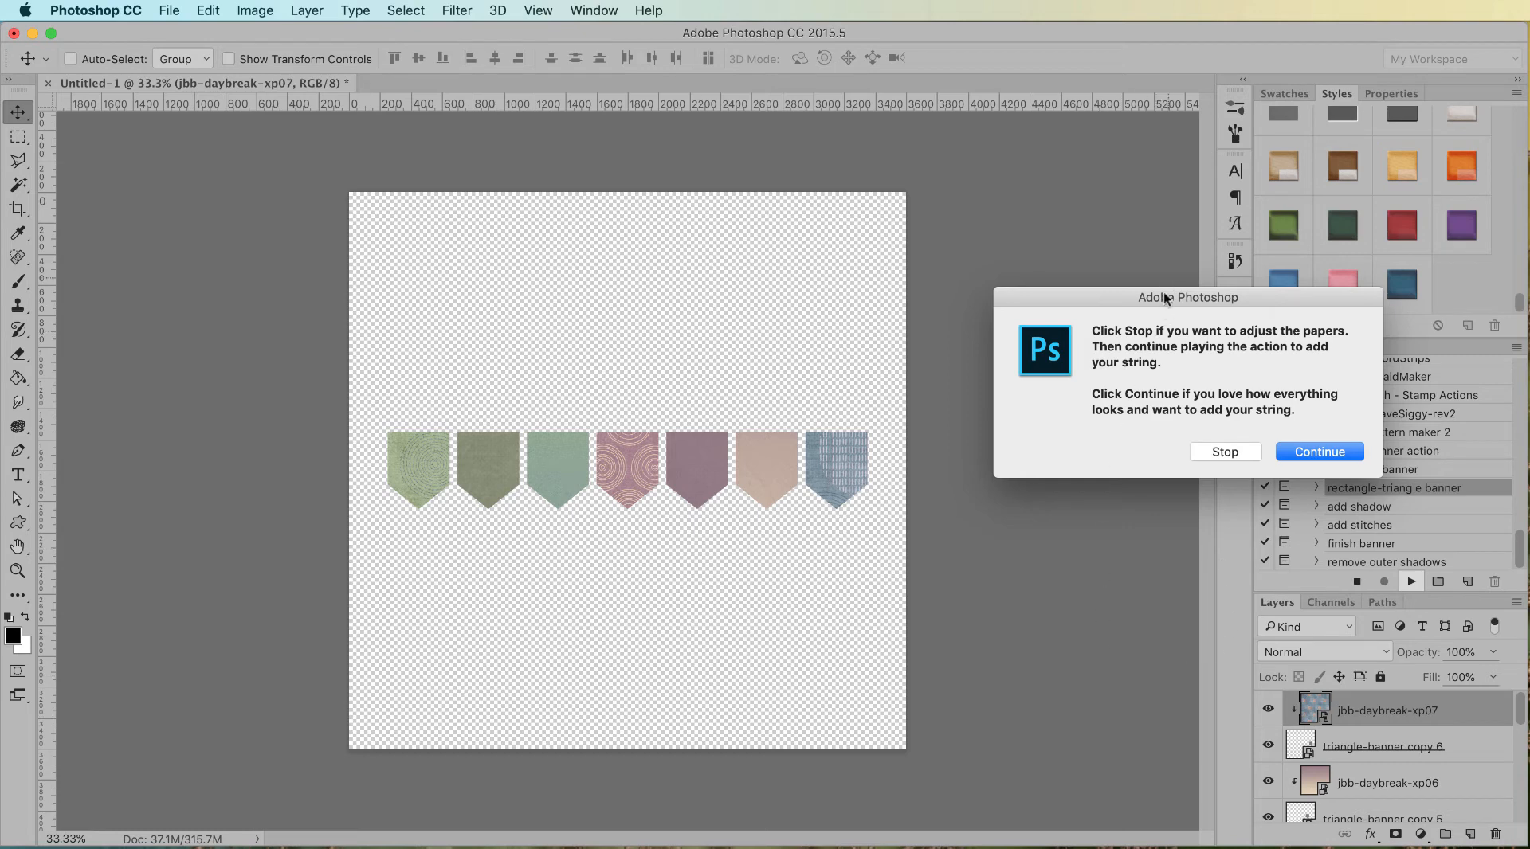
Keep the papers unadjusted, continue the action to add the string behind the pennants, and end the banner set-up
left_click_drag(1164, 291, 1121, 280)
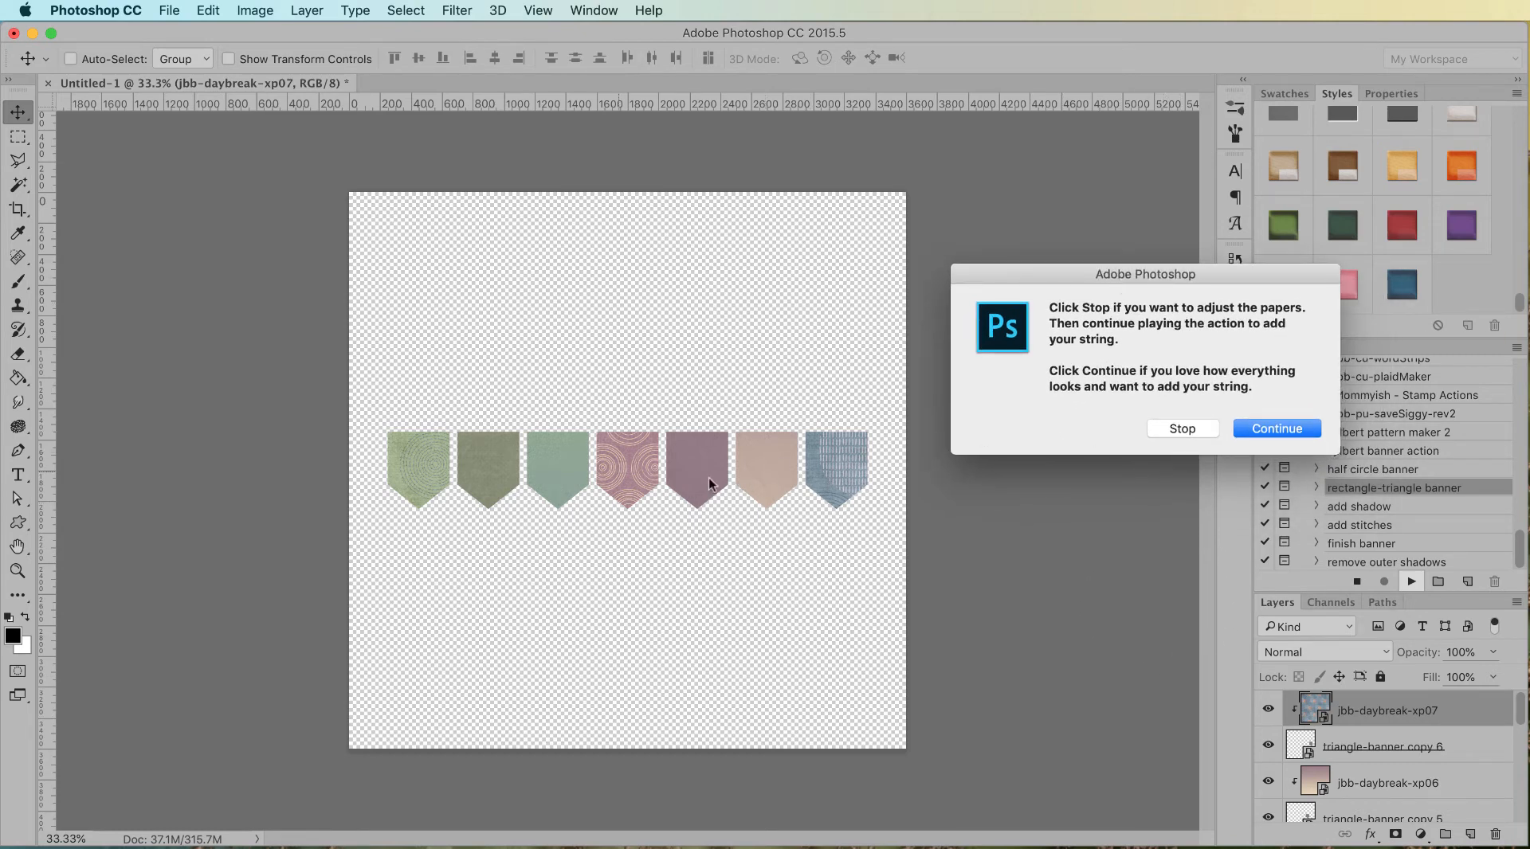
left_click(1283, 427)
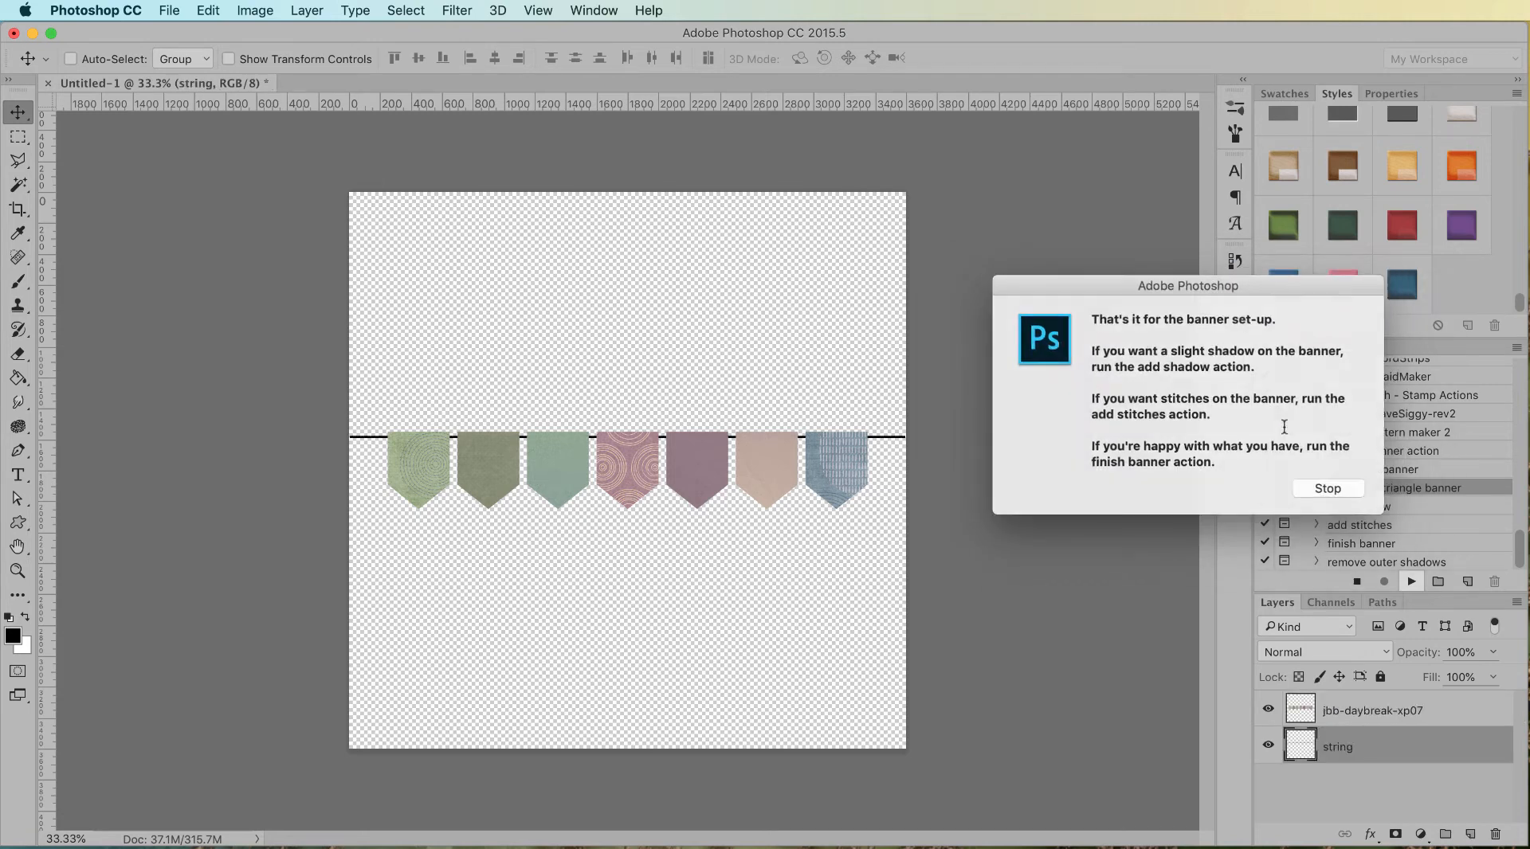
left_click(1329, 489)
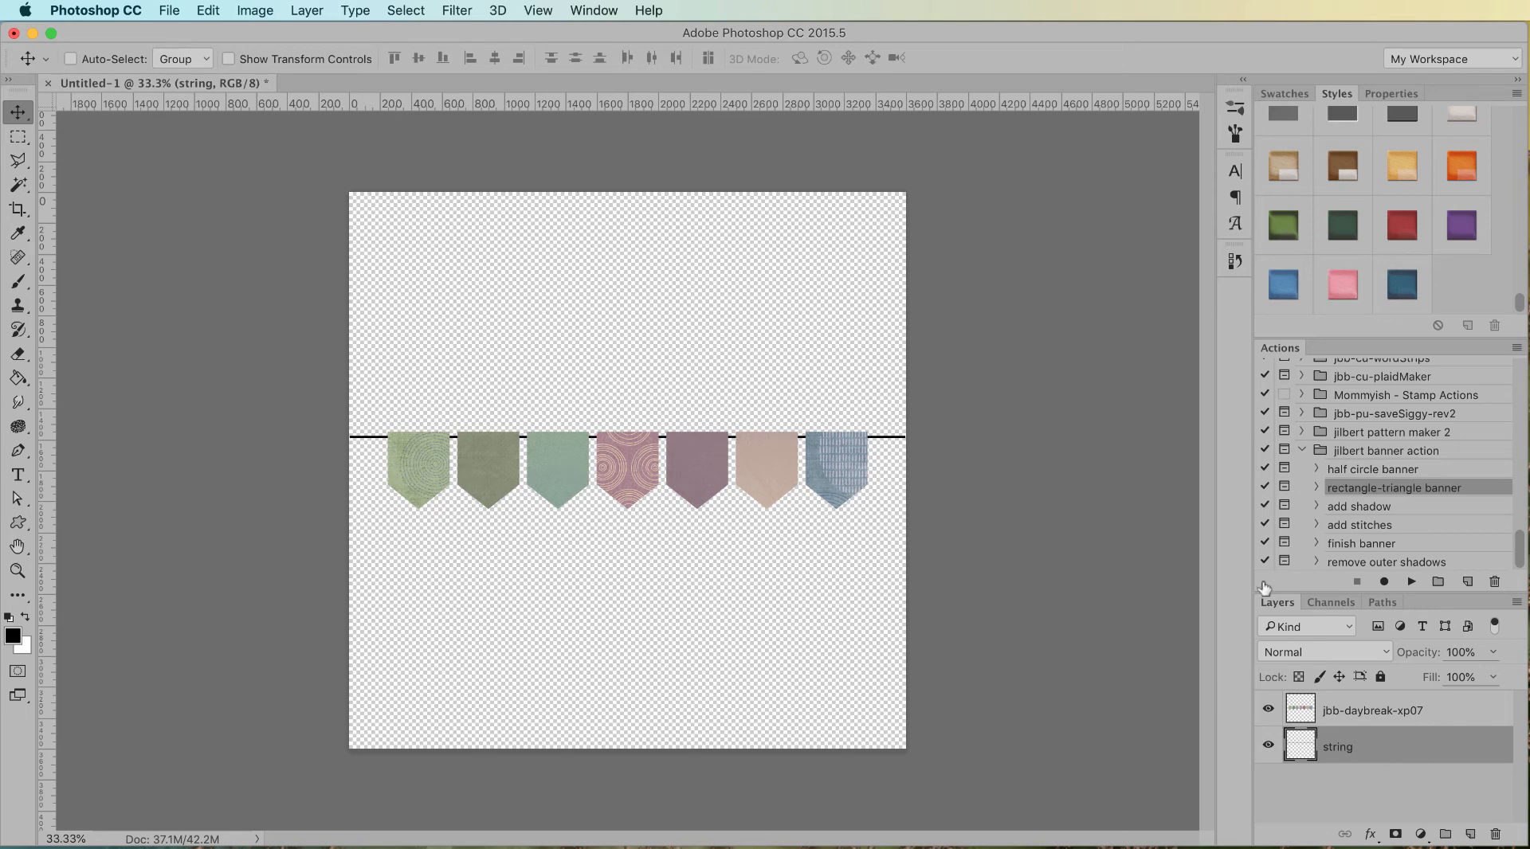
Run the add shadow action to shade the folded edges of the pennants, and stop it at the shadow adjustment point
scroll(805, 472, "up", 5)
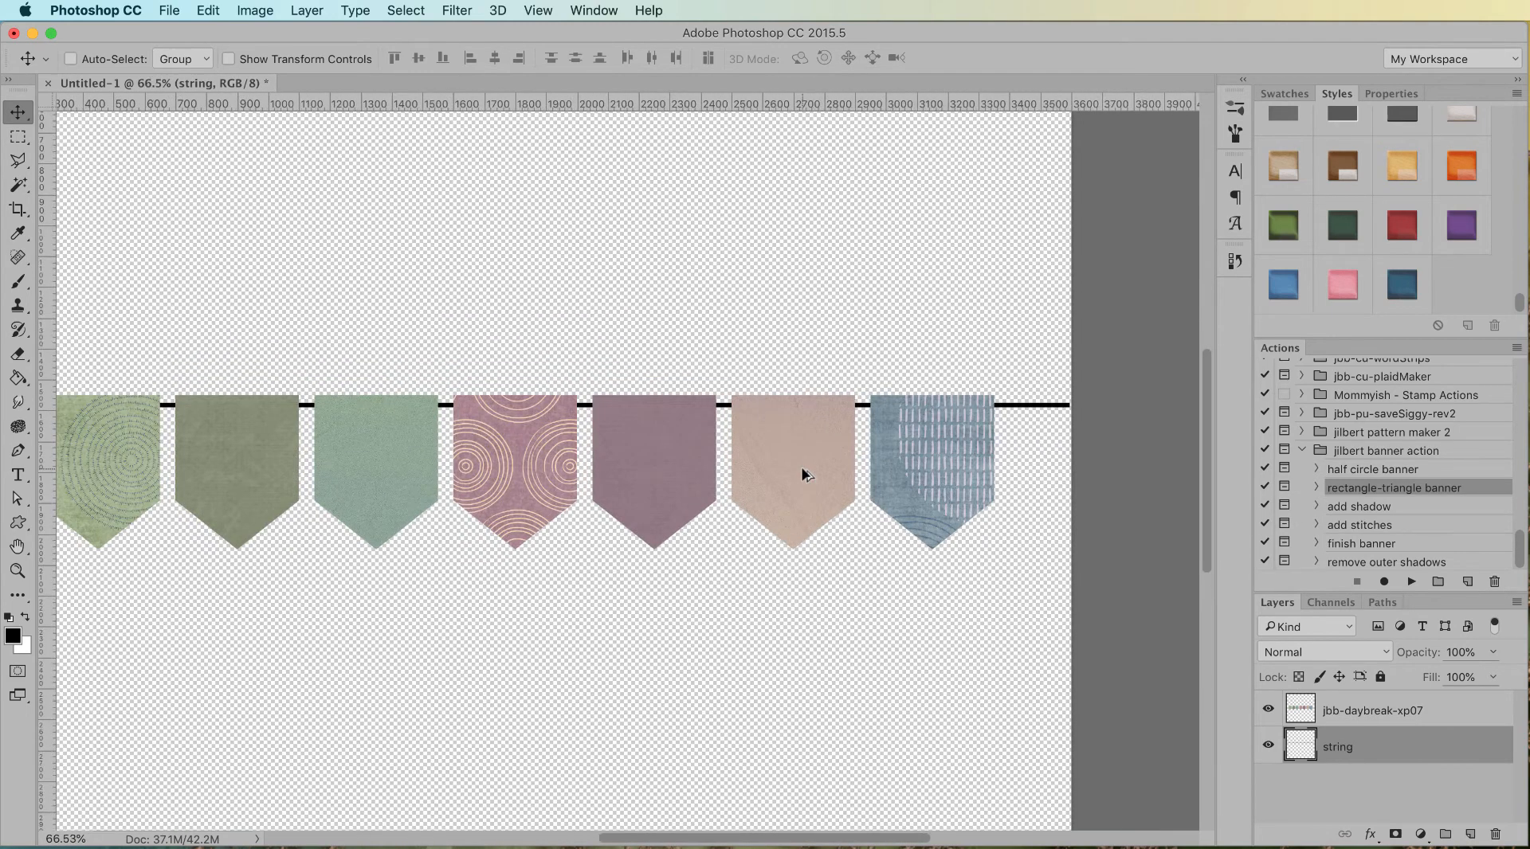
scroll(807, 474, "down", 2)
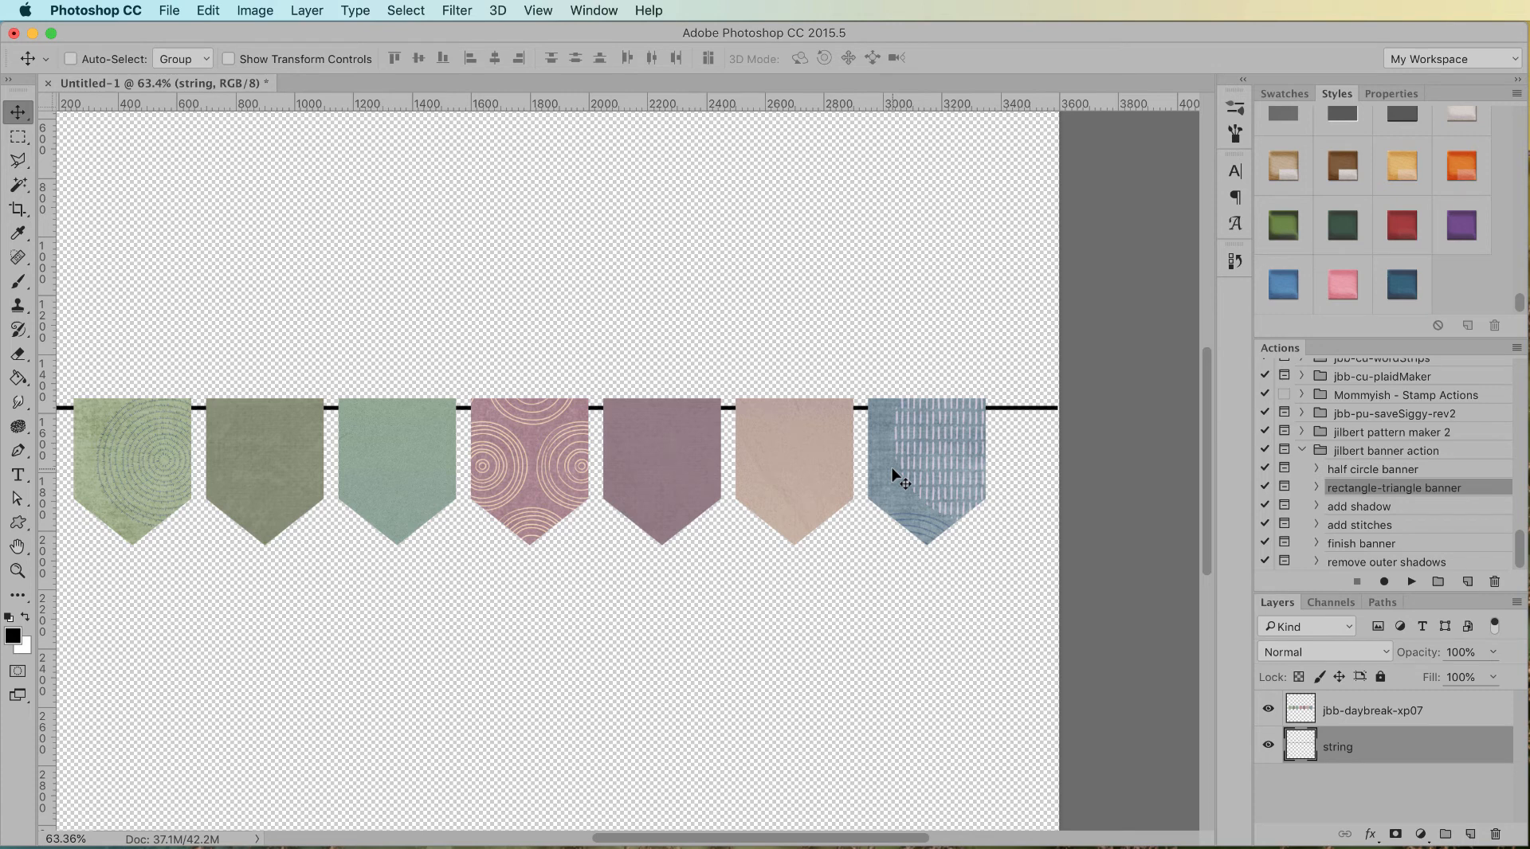
left_click(1375, 508)
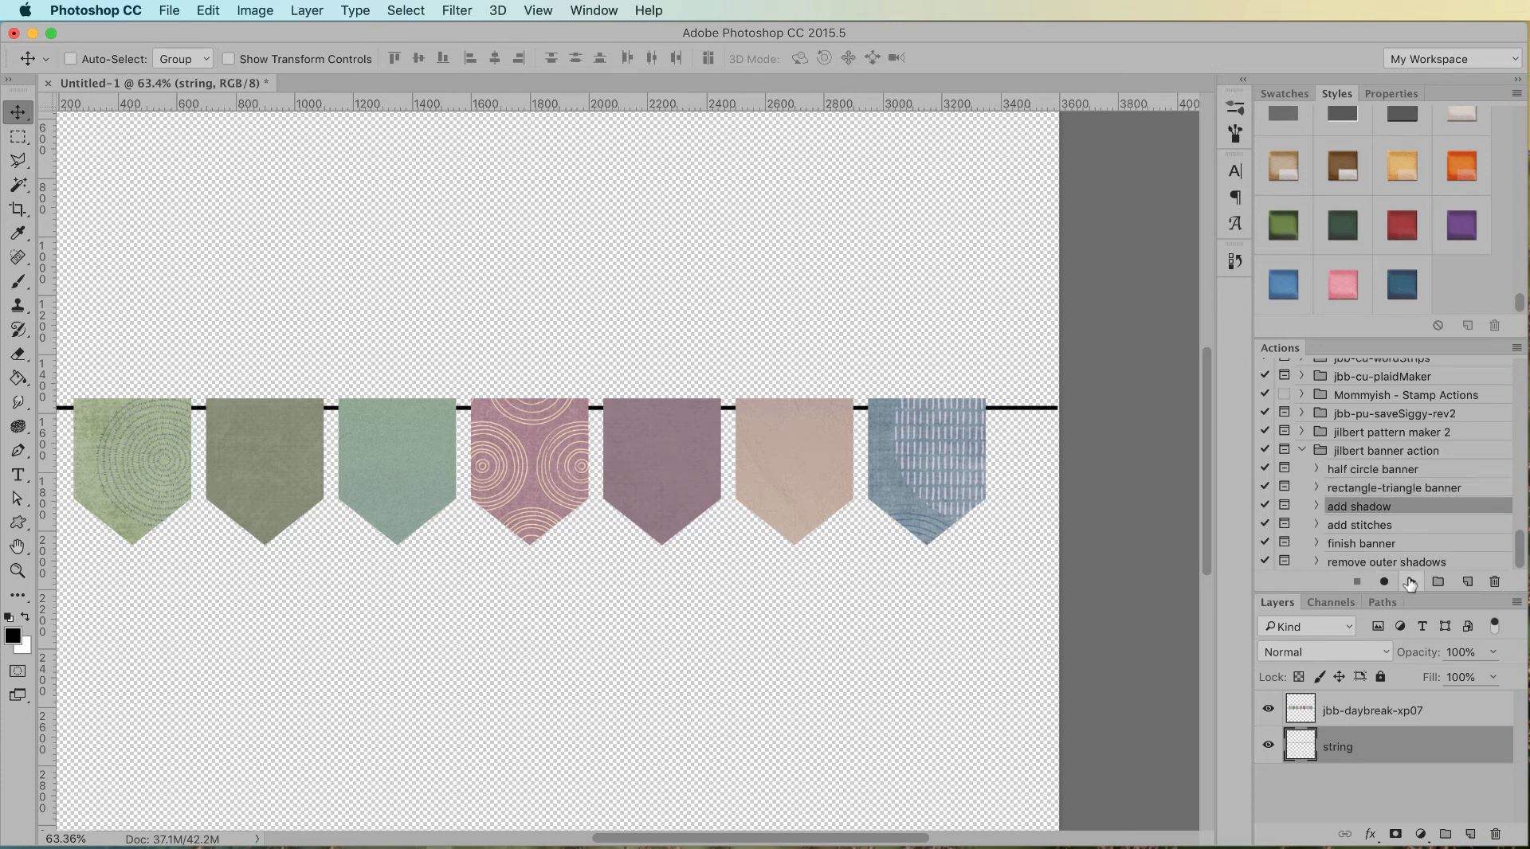
left_click(1410, 583)
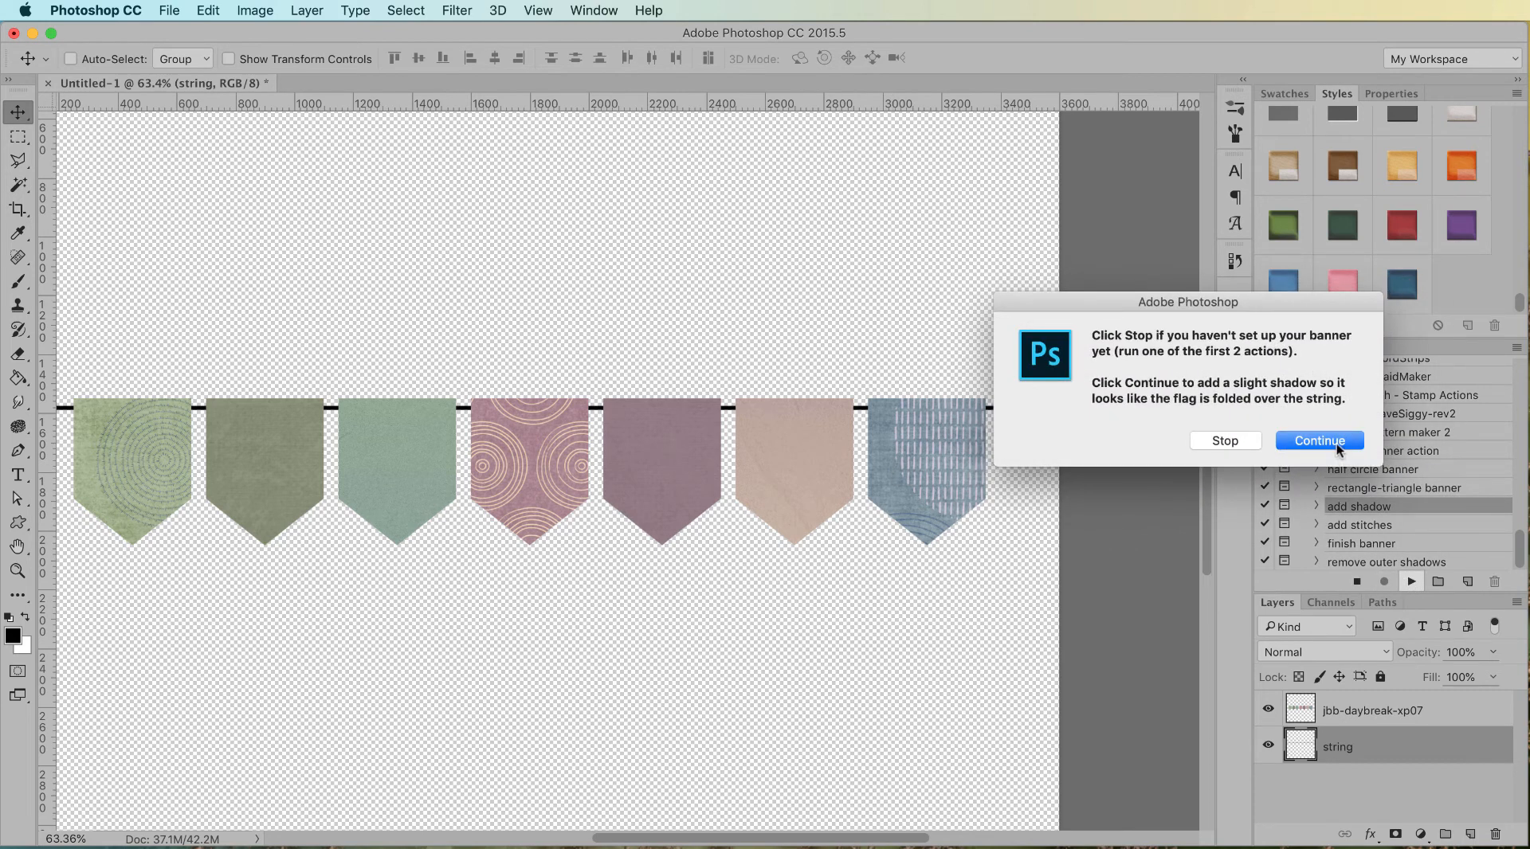
left_click(1336, 443)
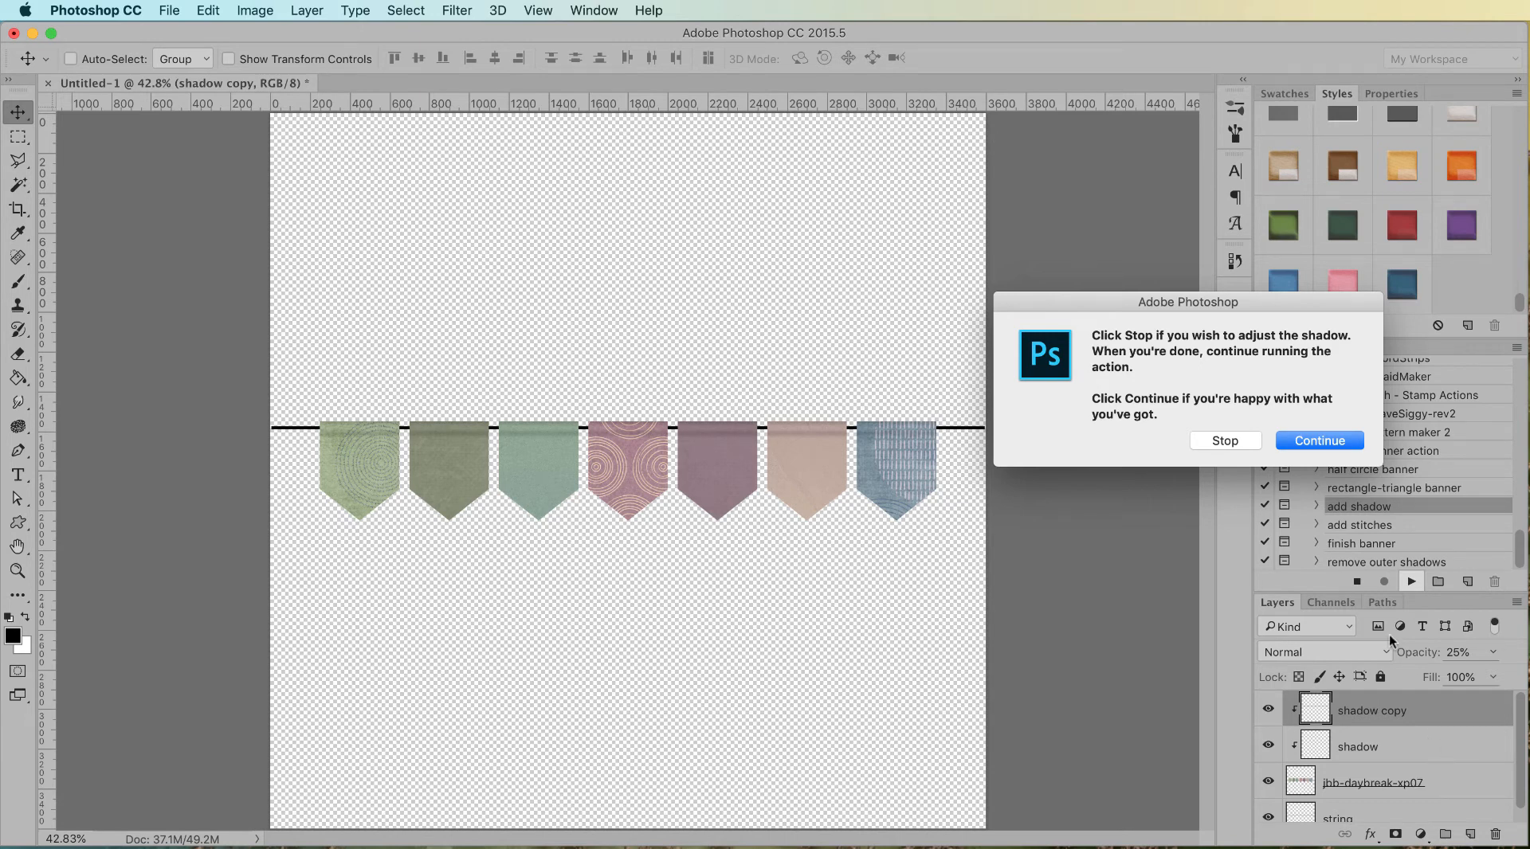
left_click(1225, 441)
Keep the shadow unadjusted, resume the add shadow action to merge it with the pennants, and end the action
scroll(907, 443, "up", 3)
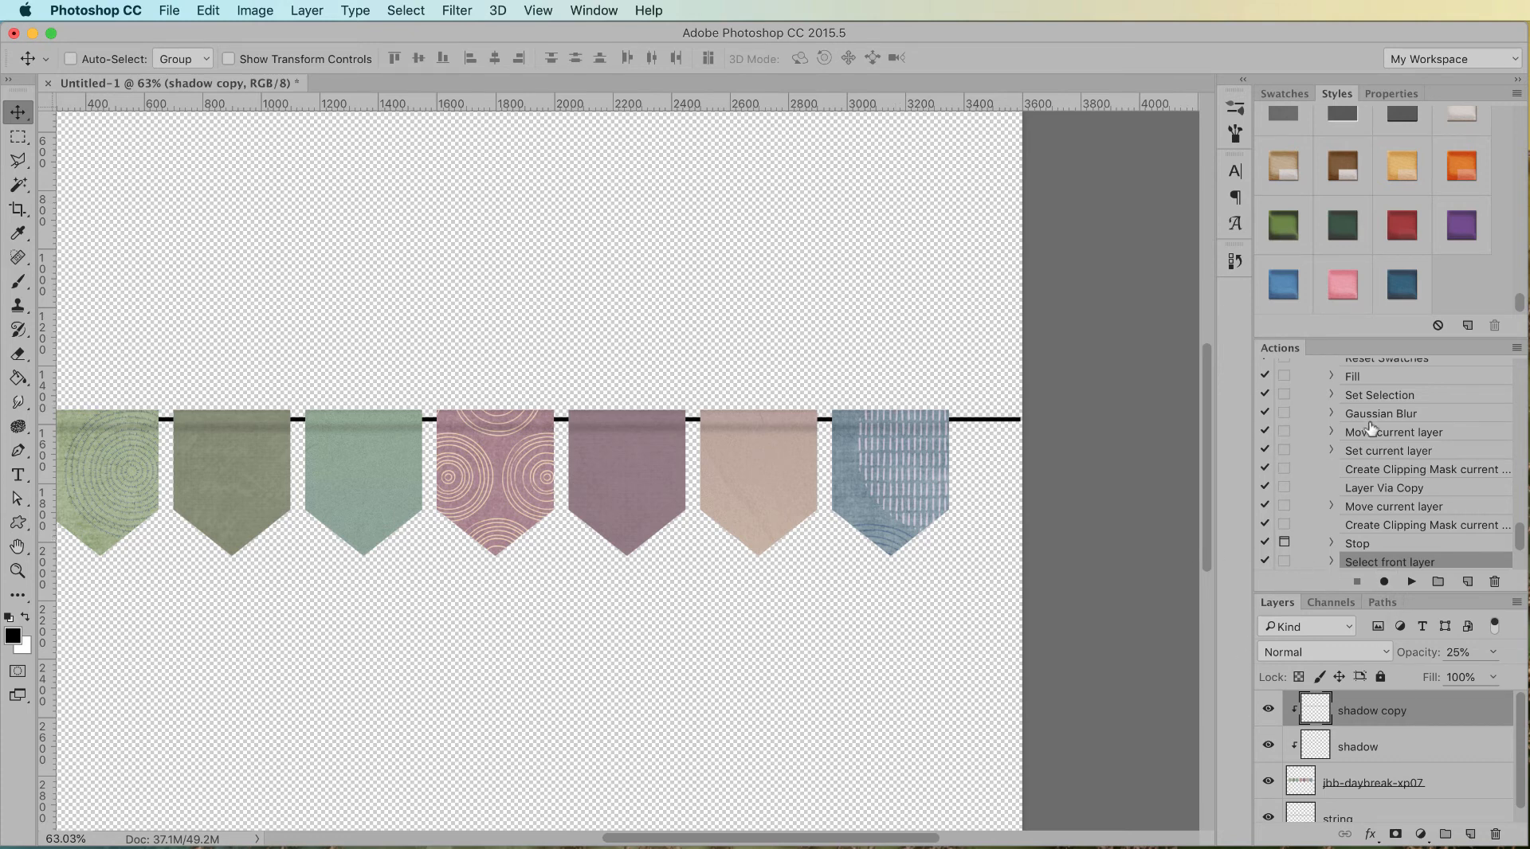
scroll(1433, 529, "down", 2)
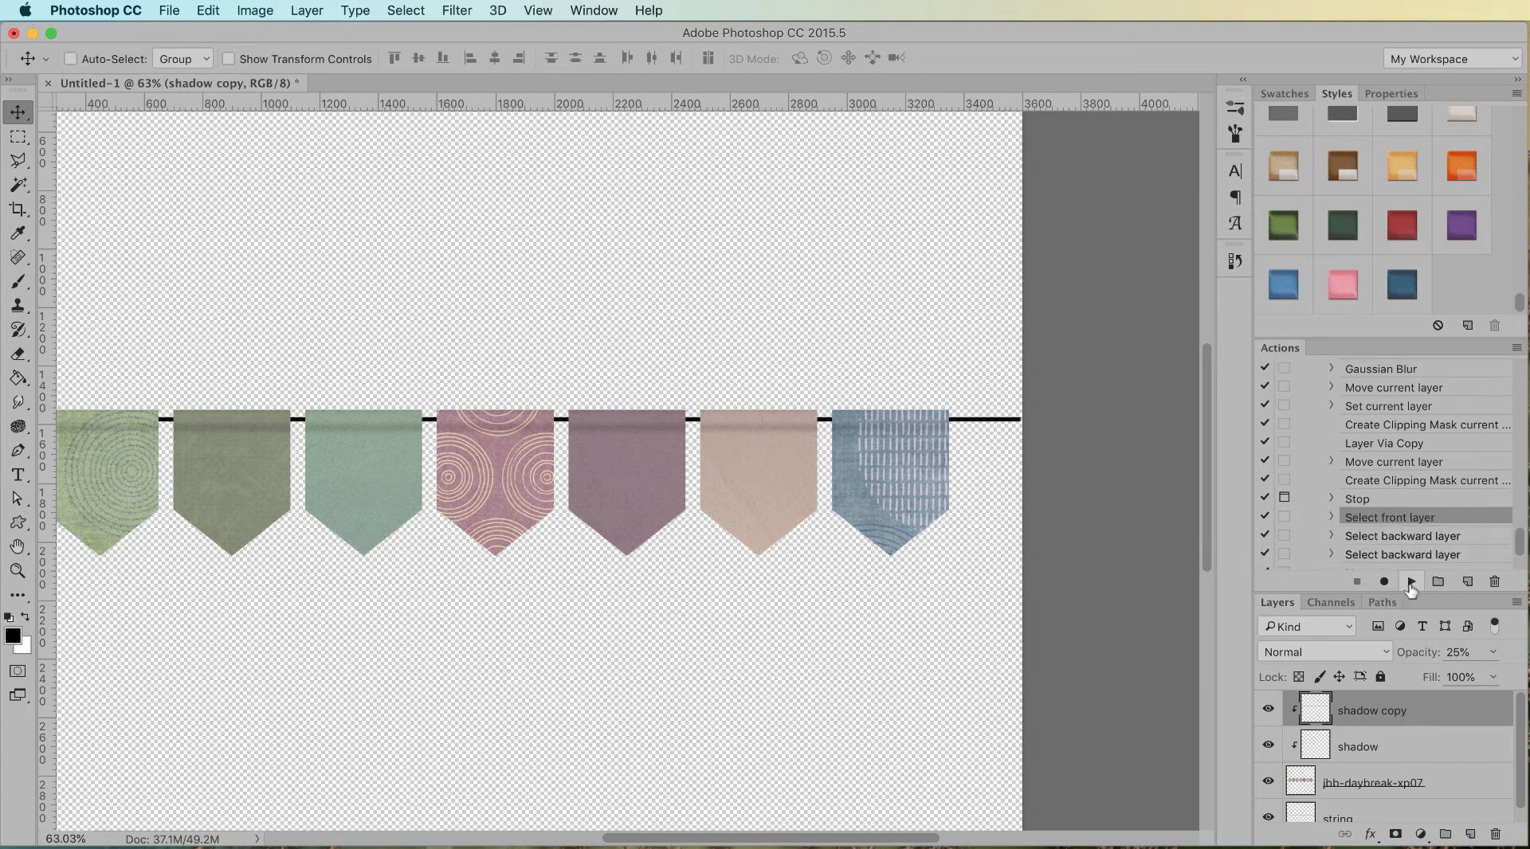
left_click(1411, 582)
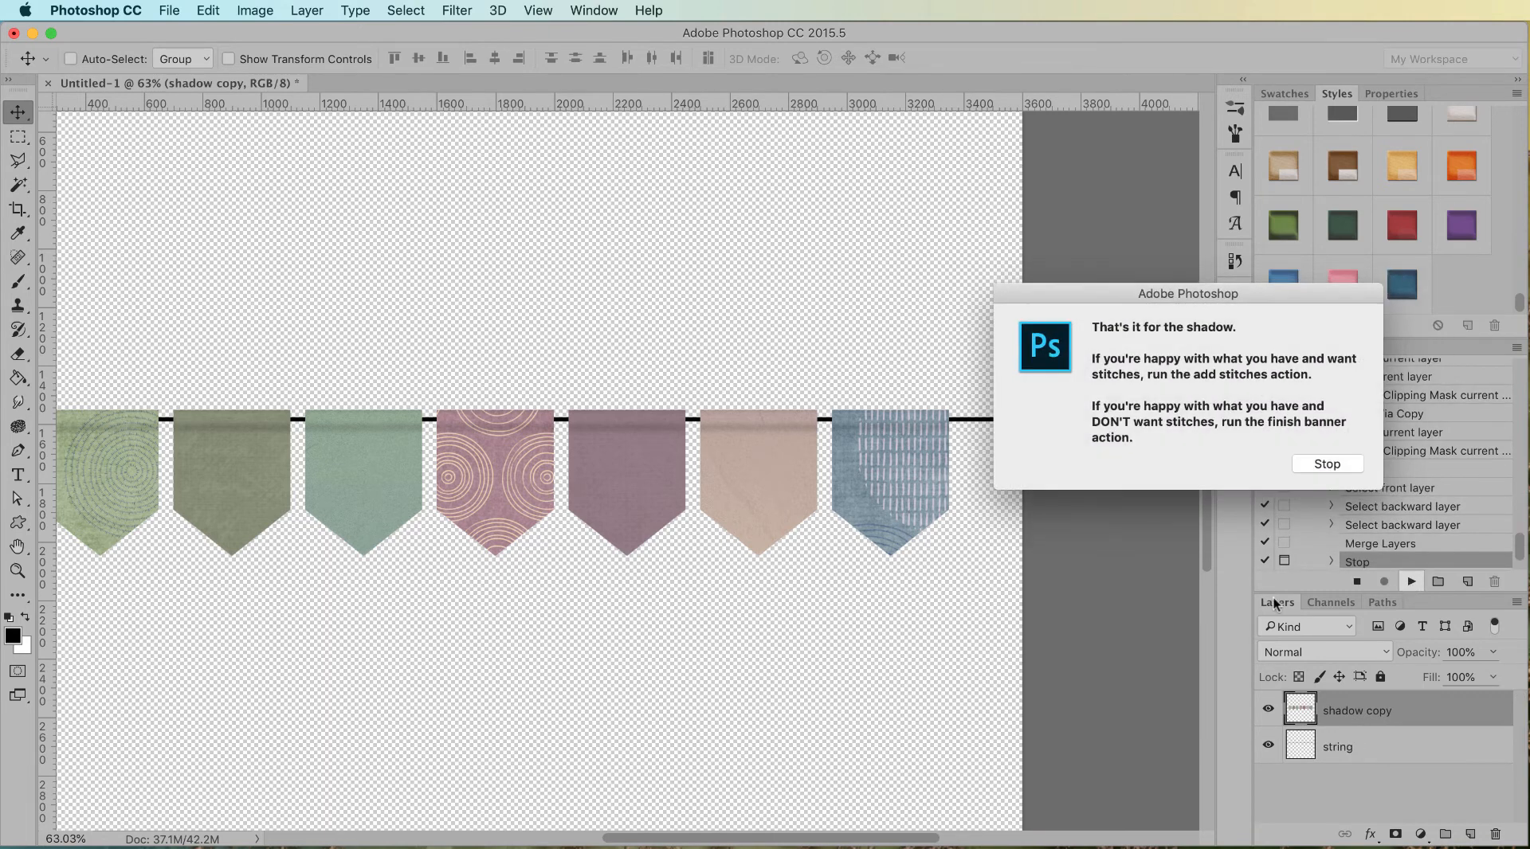
left_click(1329, 466)
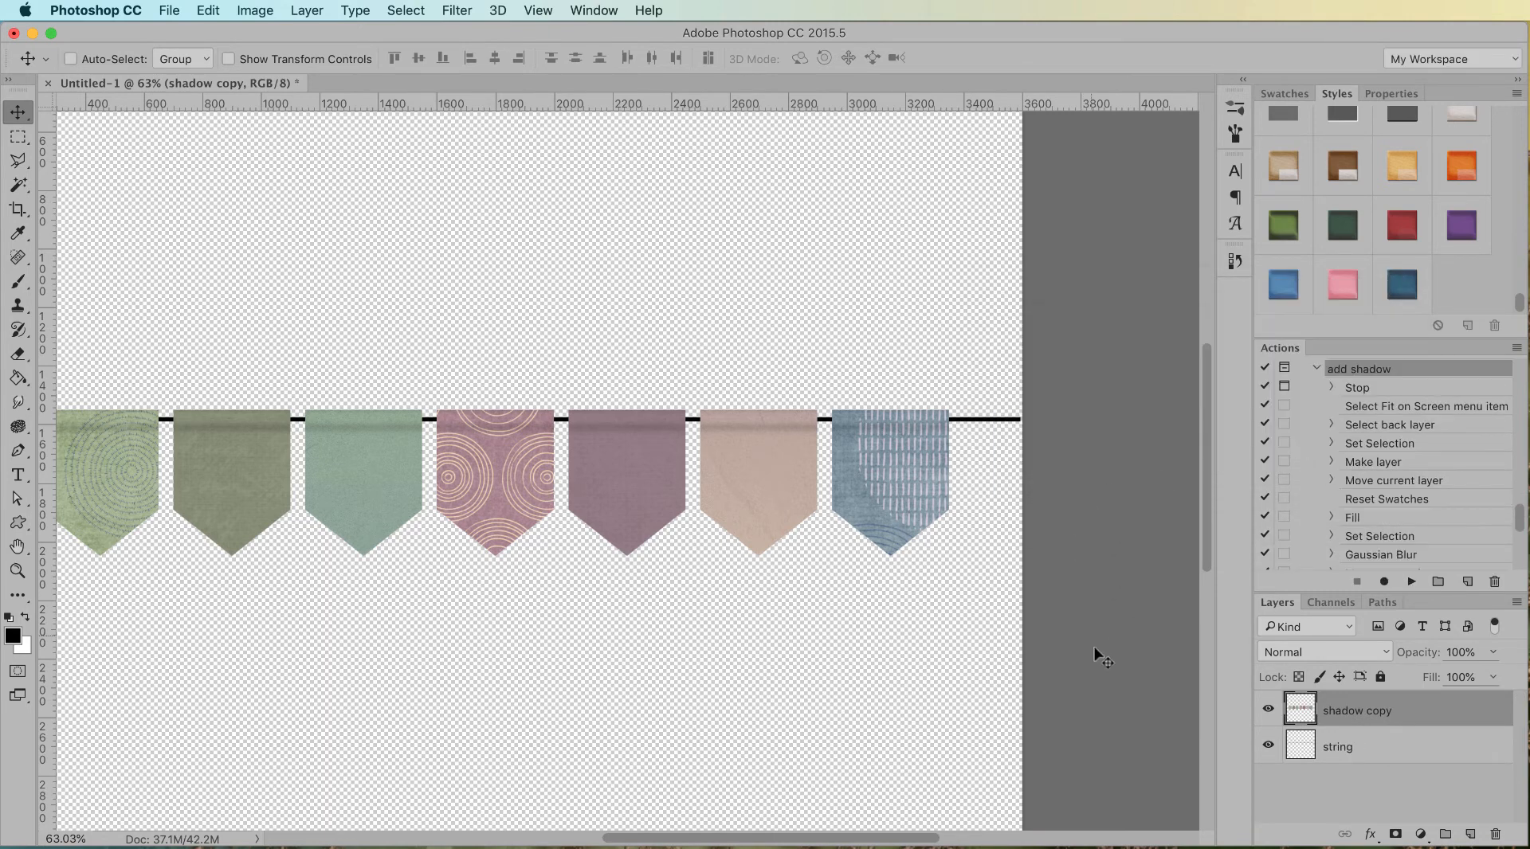
left_click(1317, 369)
Run the add stitches action and place stitches.png from the shapes folder across the pennants
left_click(1354, 522)
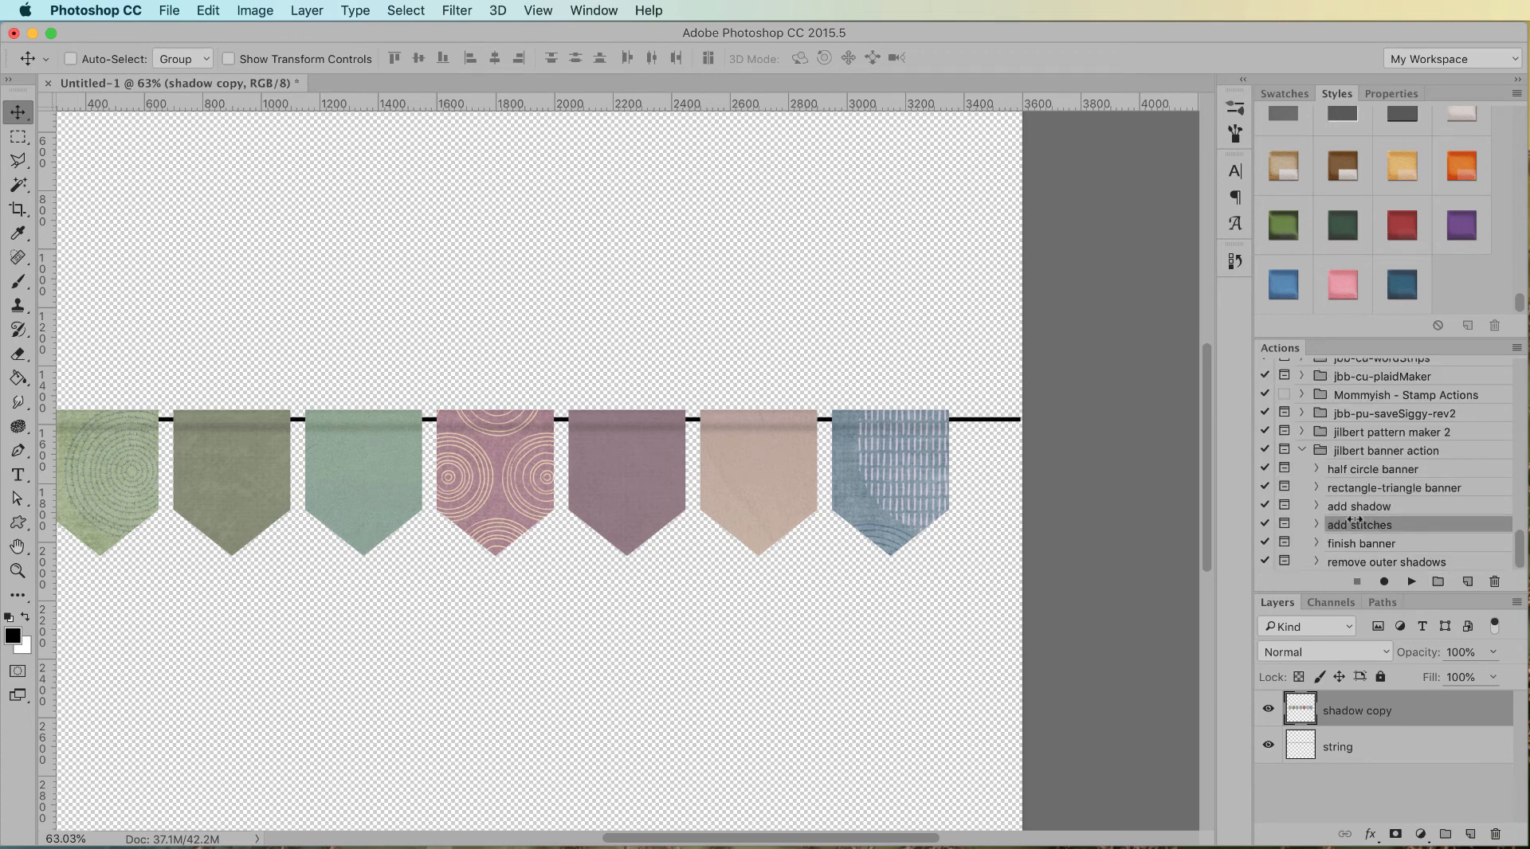
left_click(1413, 582)
left_click(1330, 496)
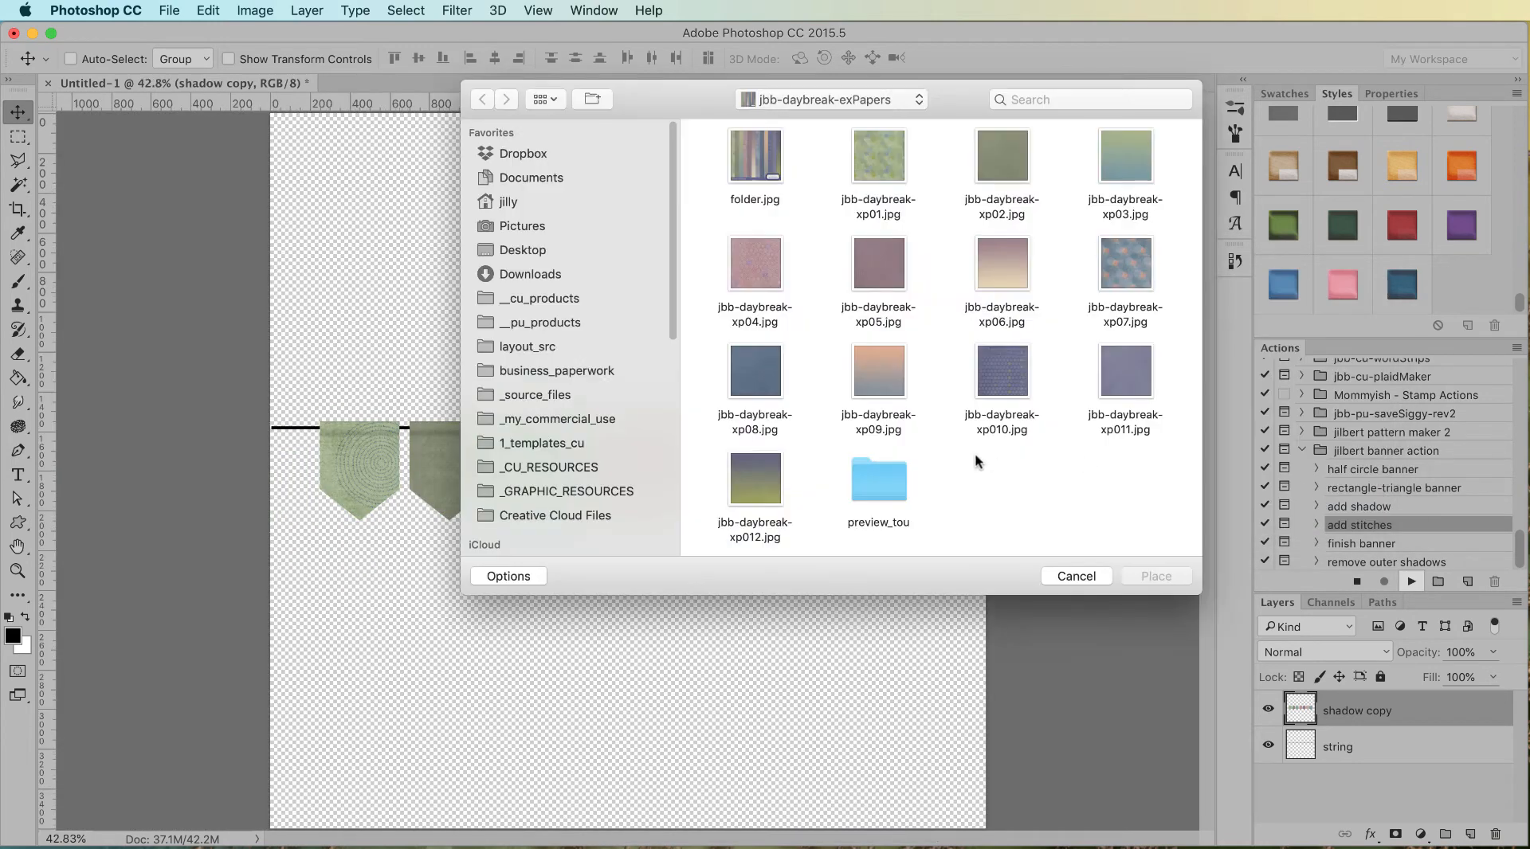
left_click(827, 99)
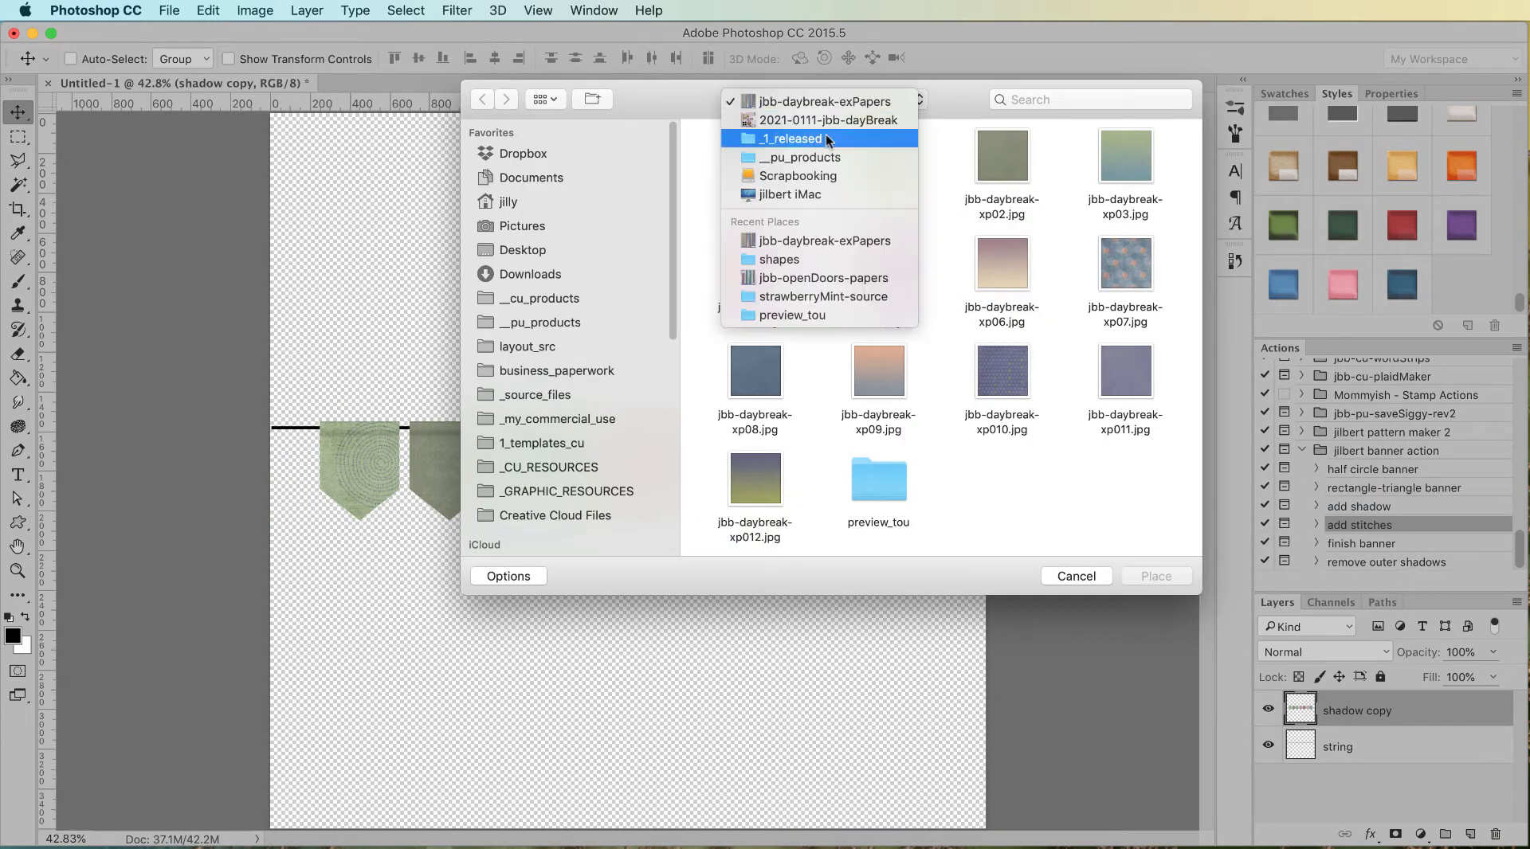
left_click(821, 261)
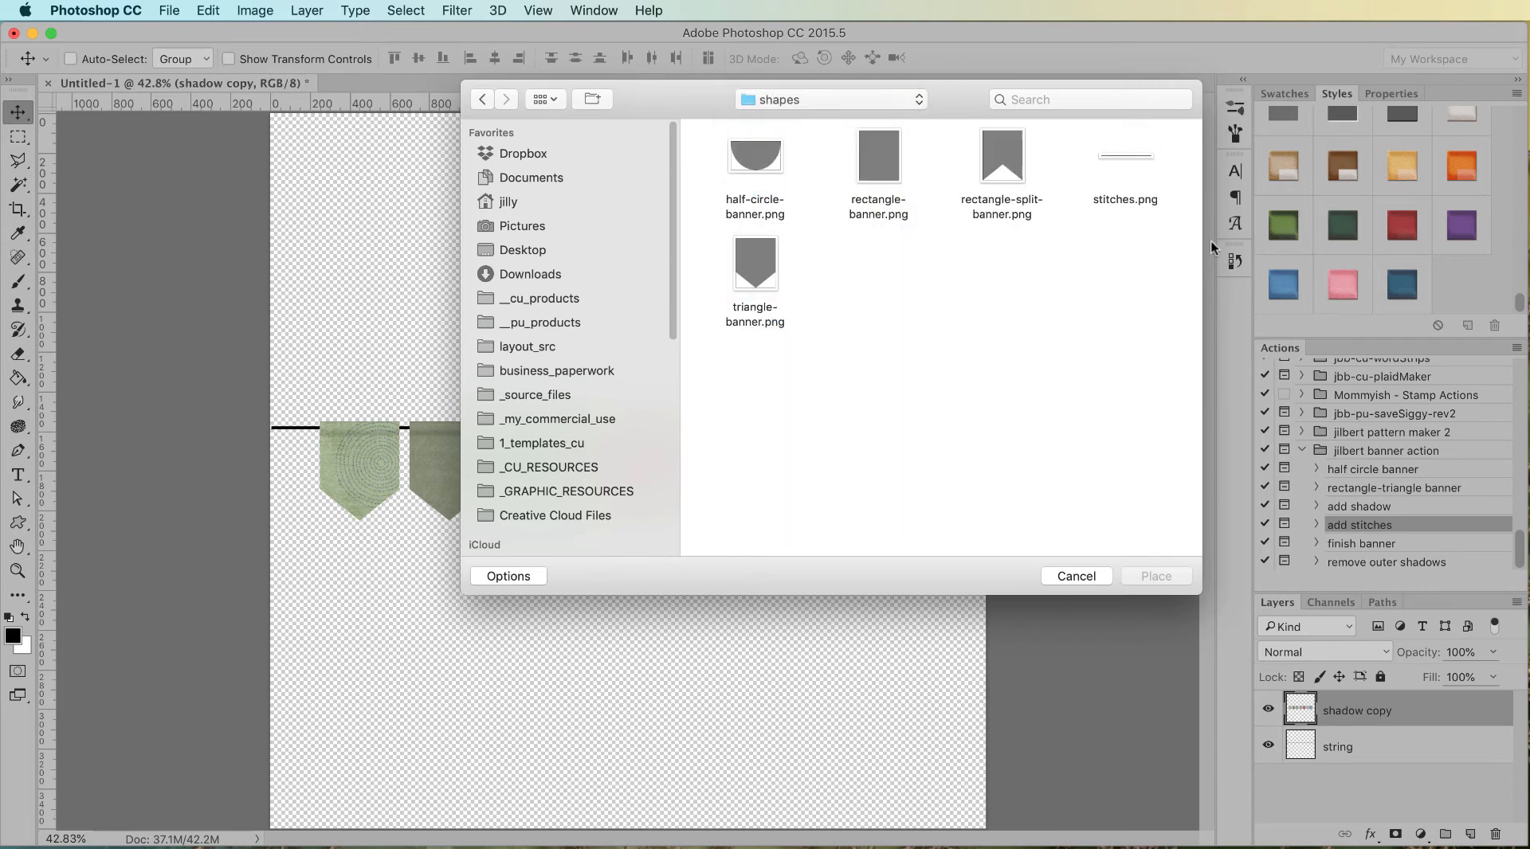
left_click(1125, 153)
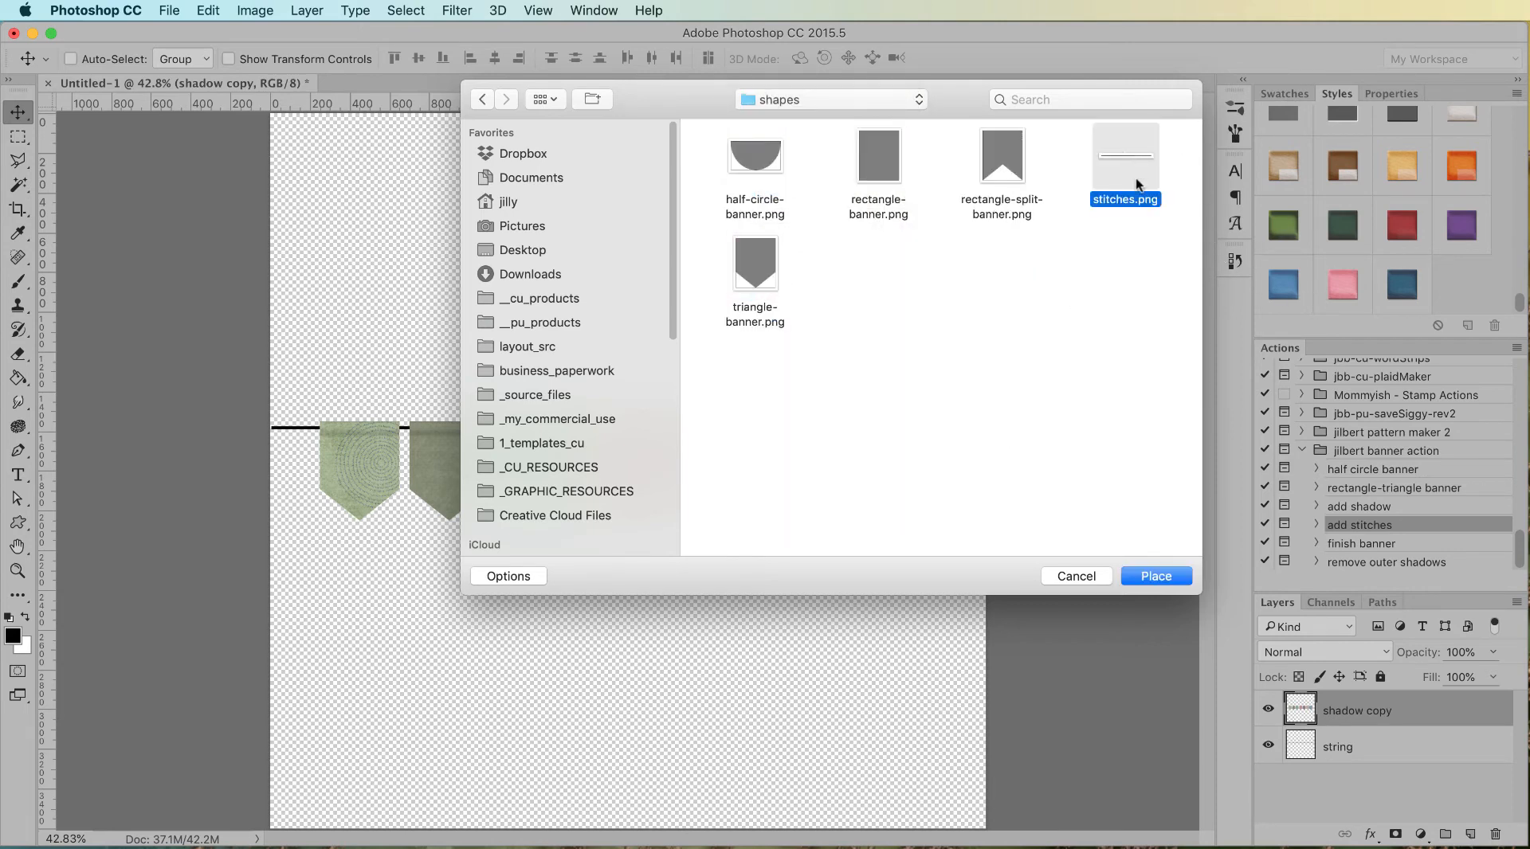
left_click(1161, 573)
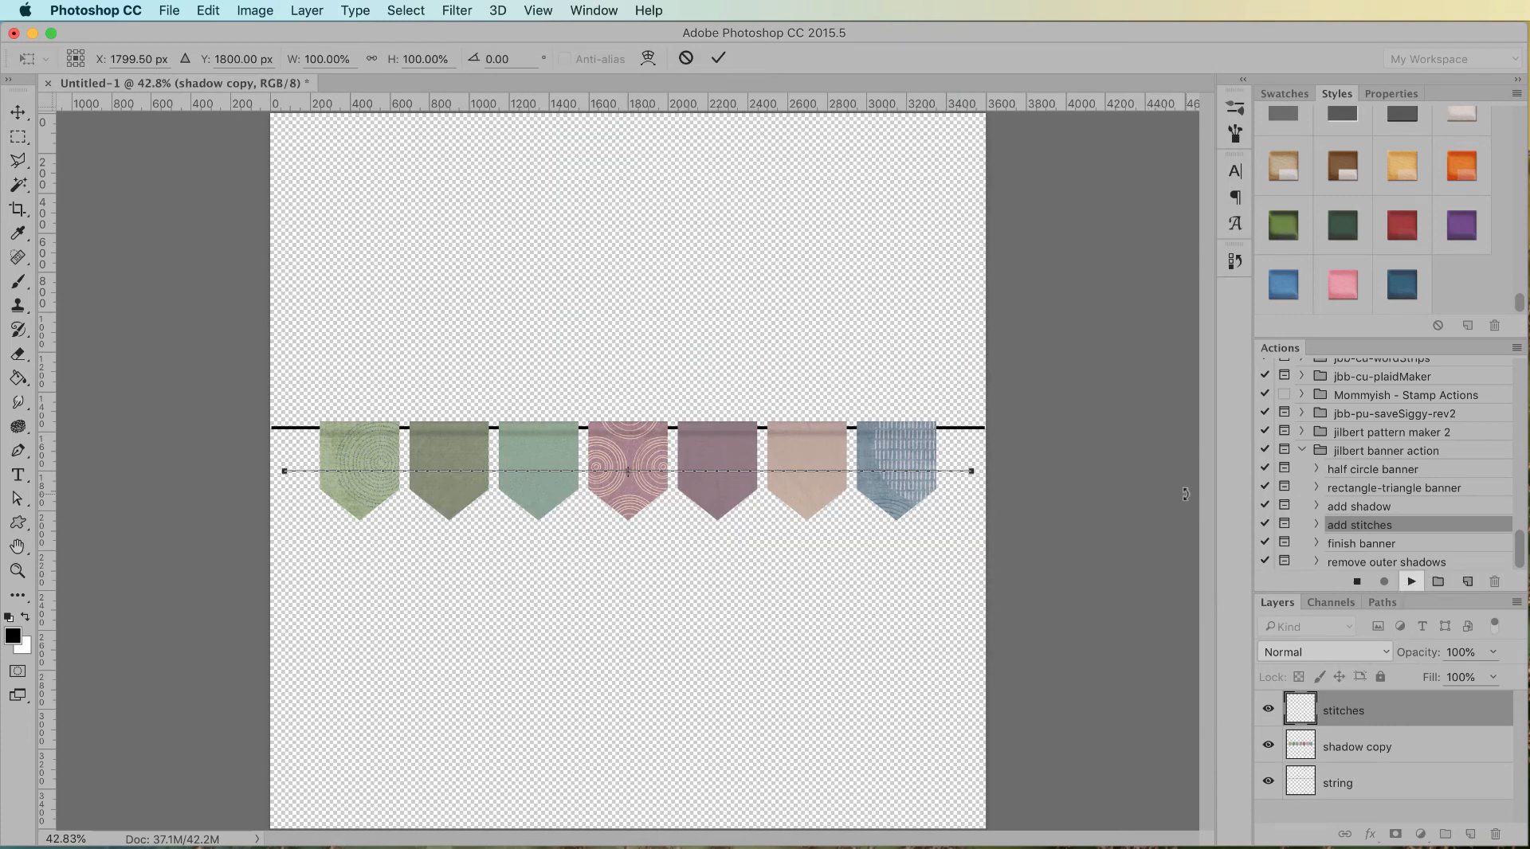
key("Return")
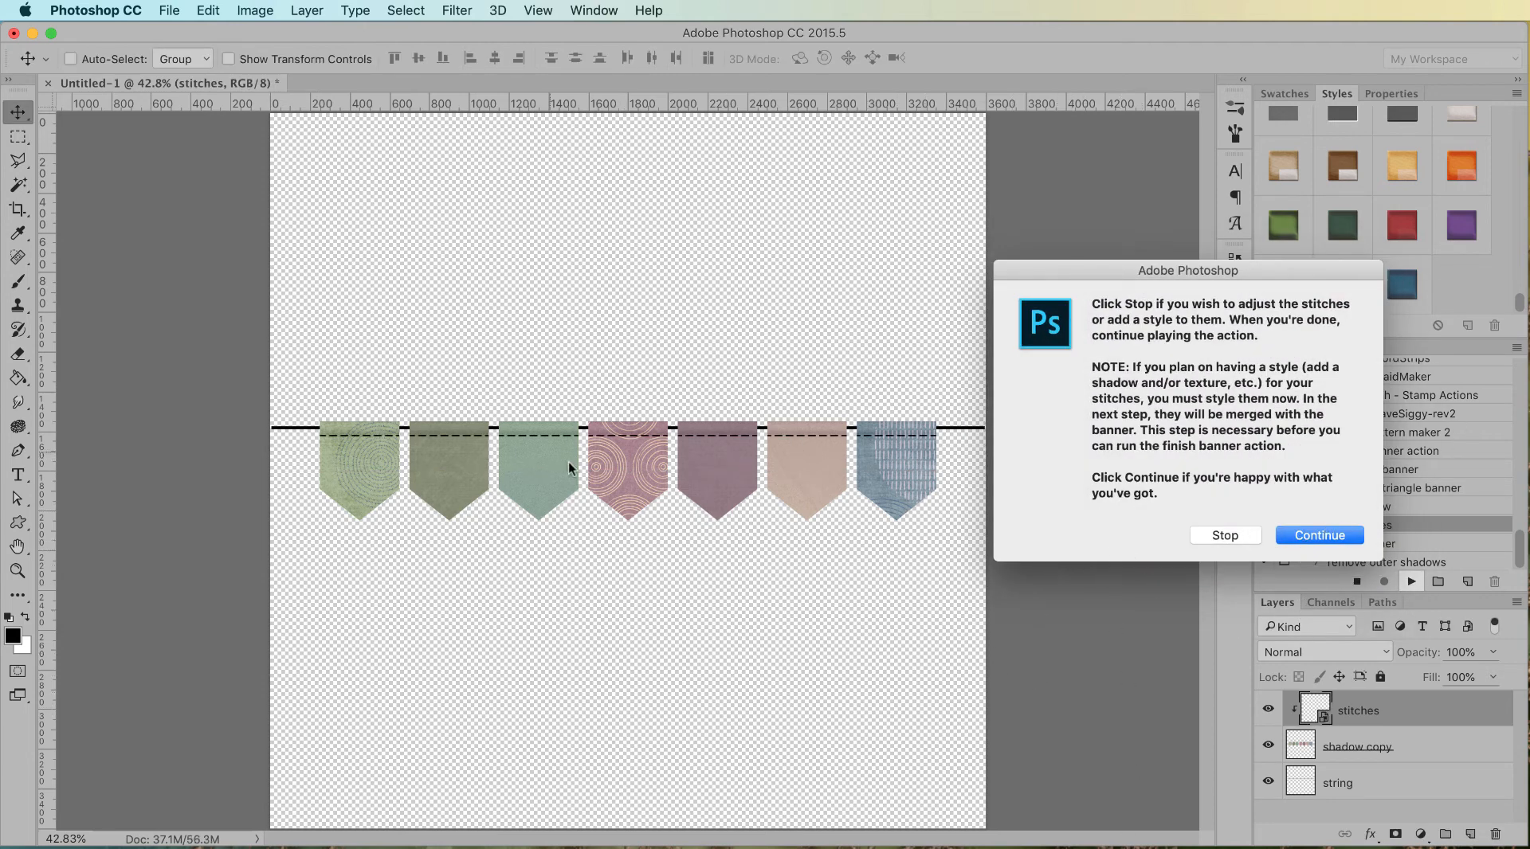
Stop the action at the stitch adjustment point and apply the light tan style to the stitches layer
left_click(1232, 534)
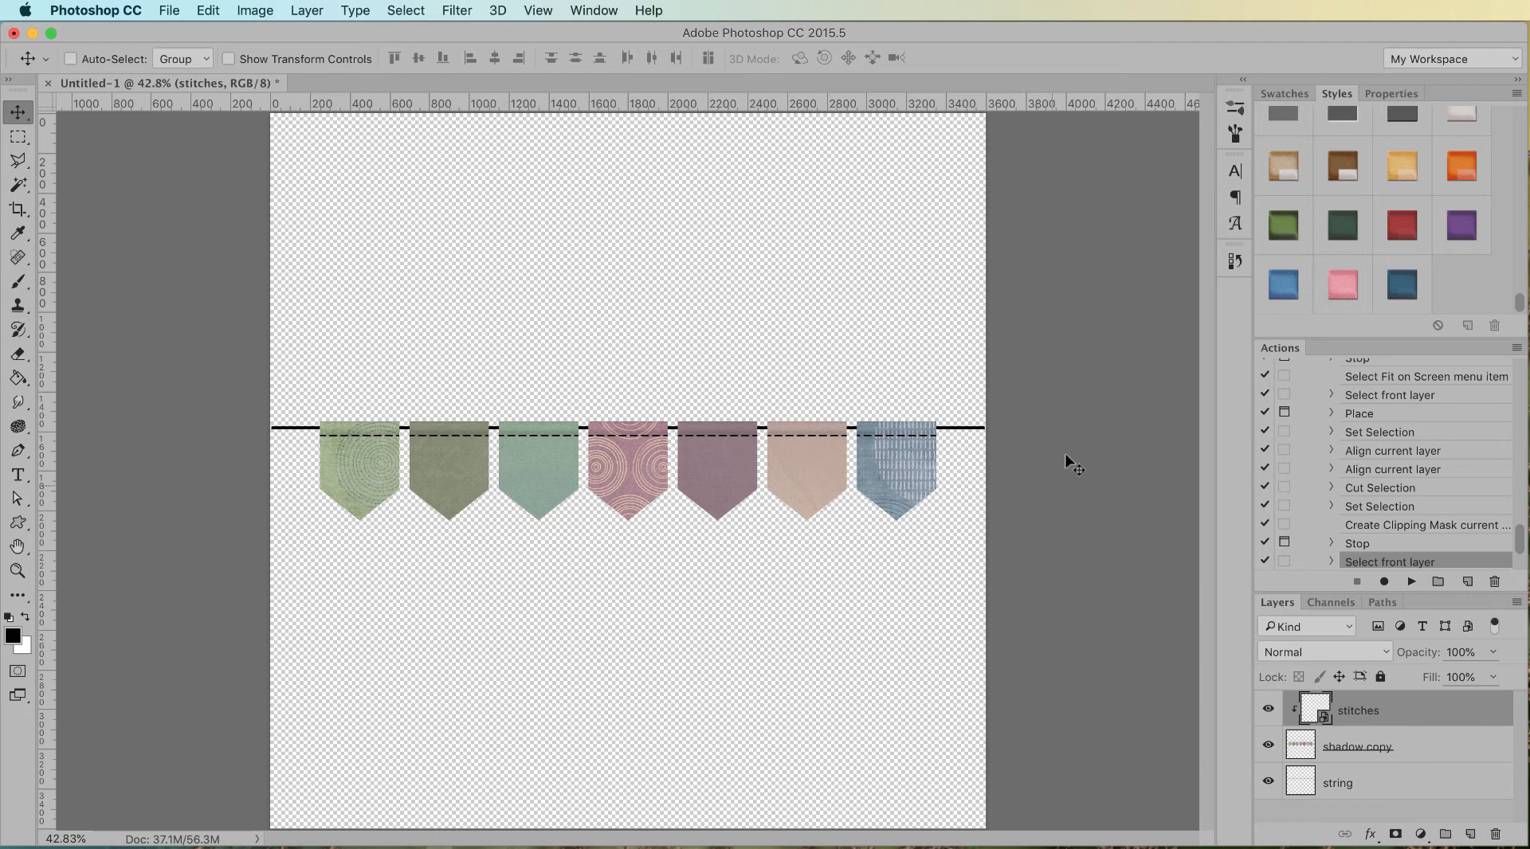
left_click(1281, 167)
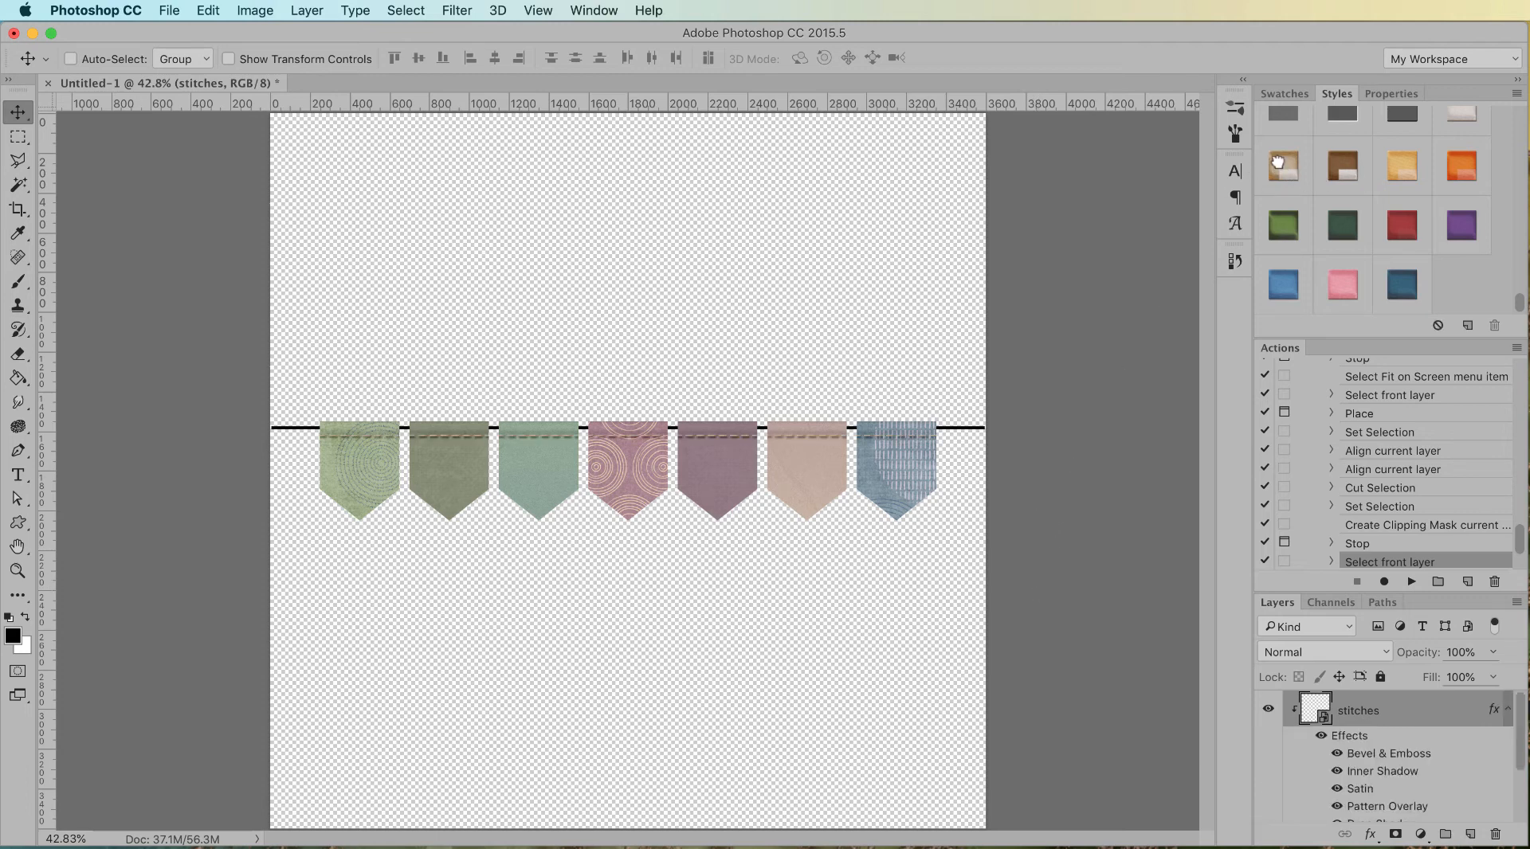
scroll(805, 448, "up", 8)
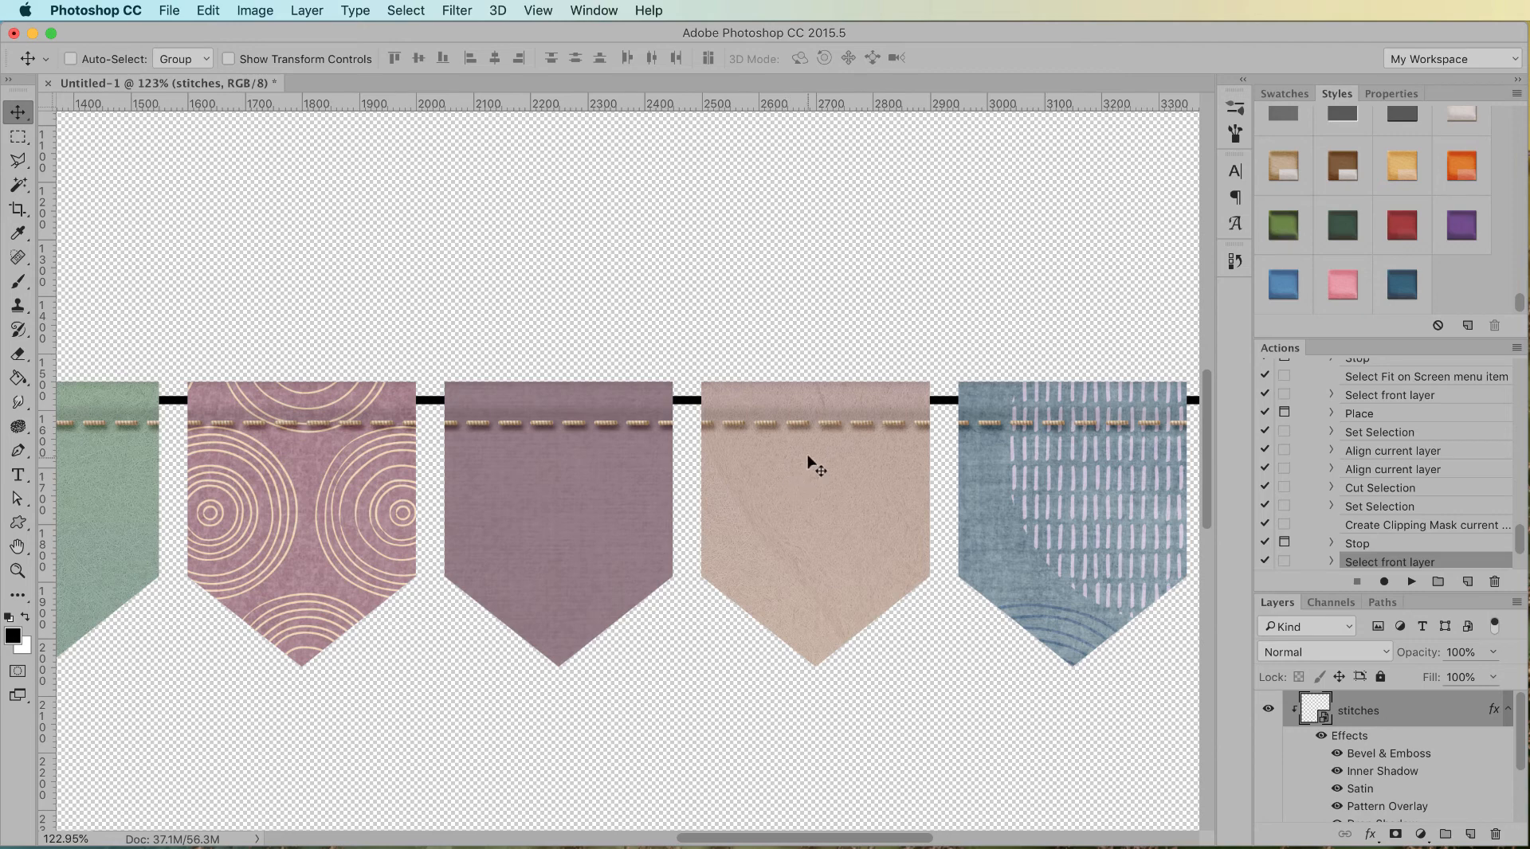
scroll(812, 454, "down", 5)
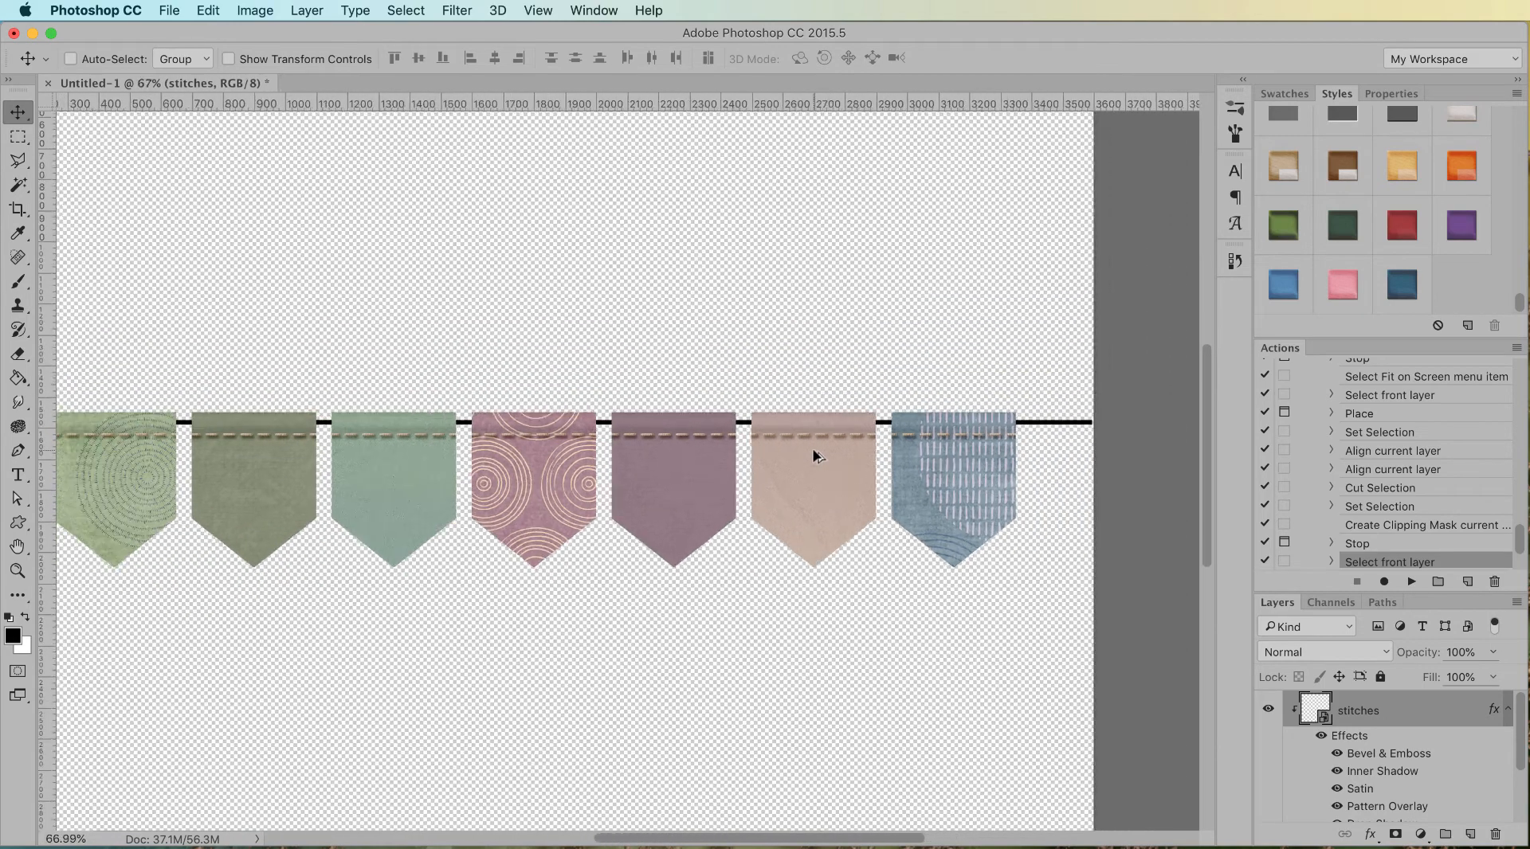
Resume the add stitches action to merge the styled stitches with the pennants, and end the action
left_click(1411, 583)
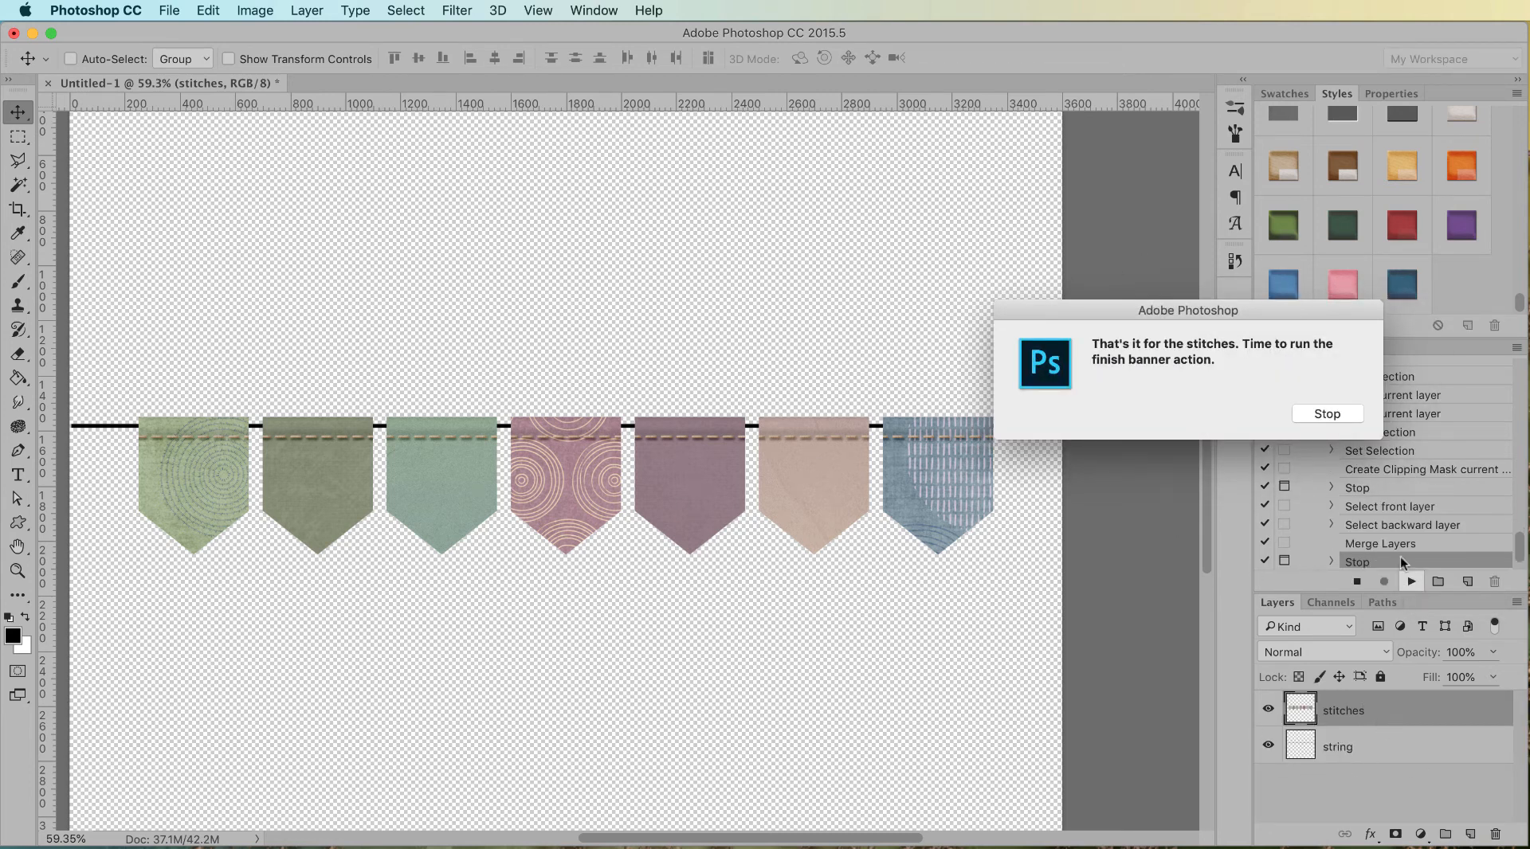
left_click(1326, 413)
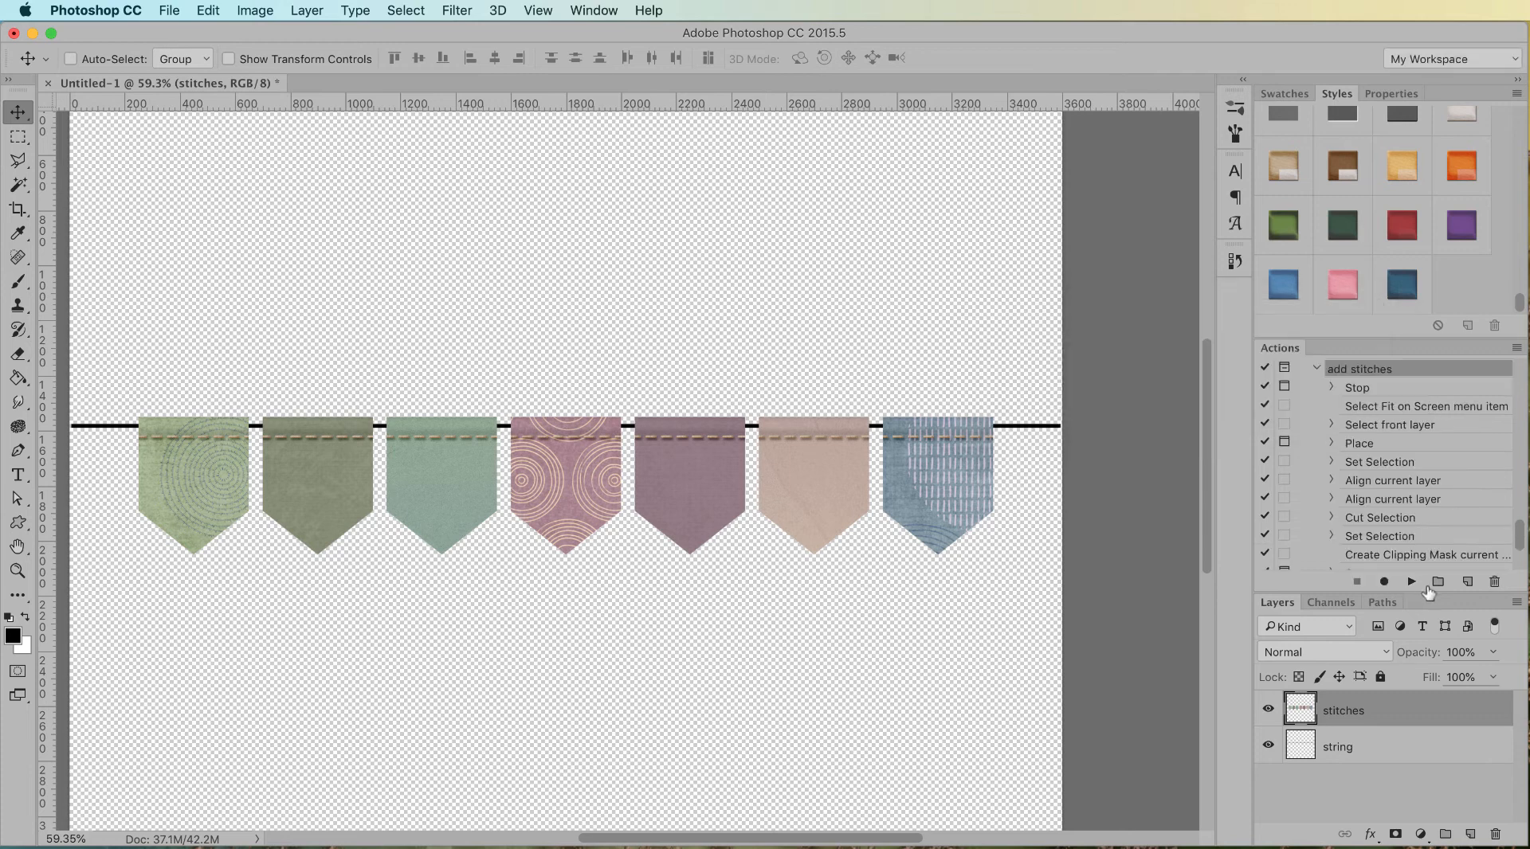
left_click(1317, 369)
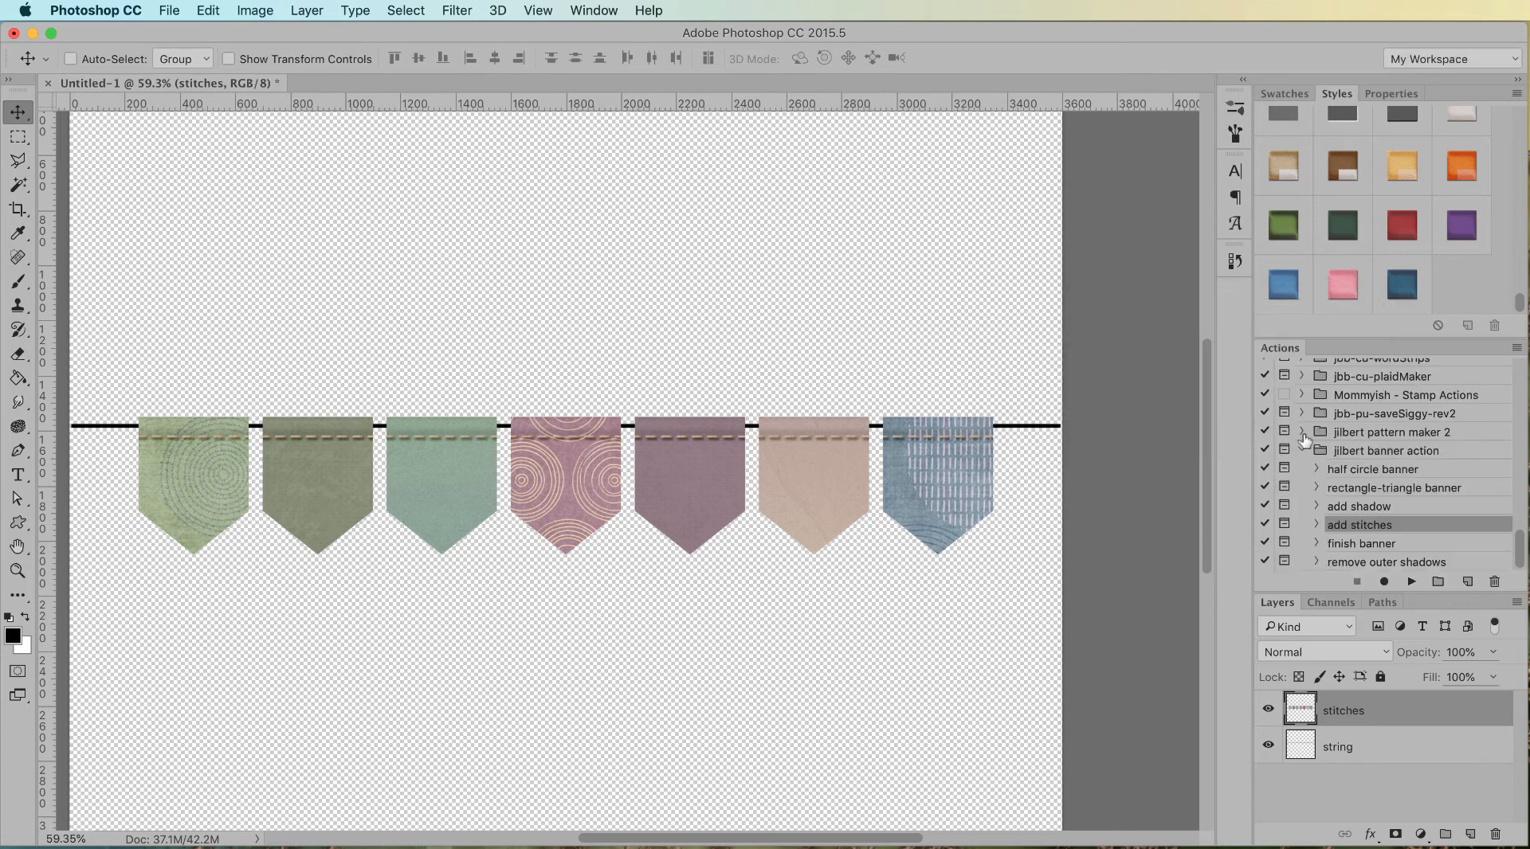
Run the finish banner action to curve the pennants and string into a hanging banner
left_click(1388, 545)
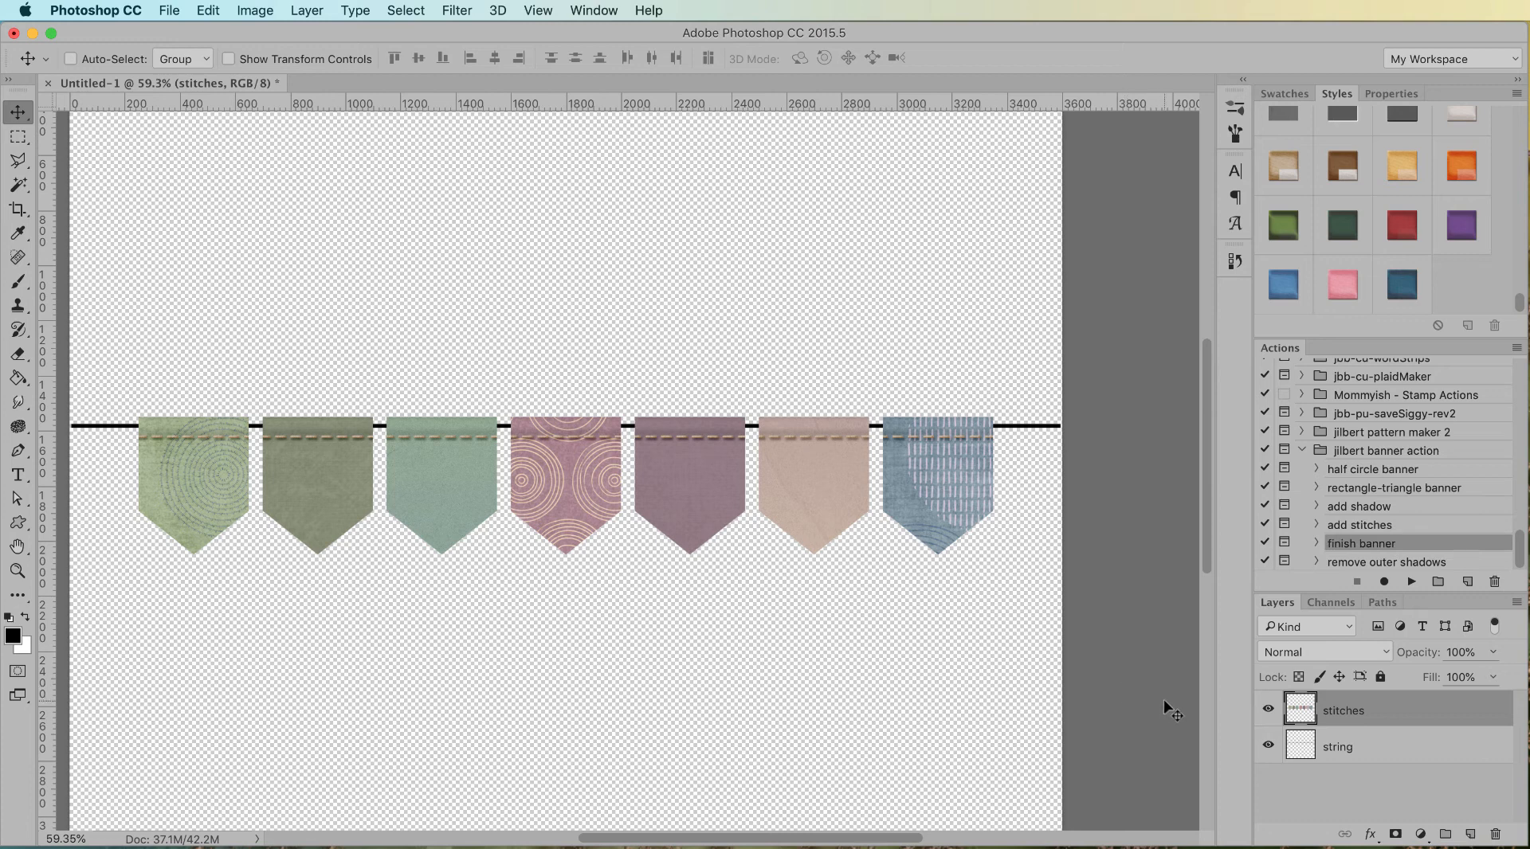
left_click(1412, 583)
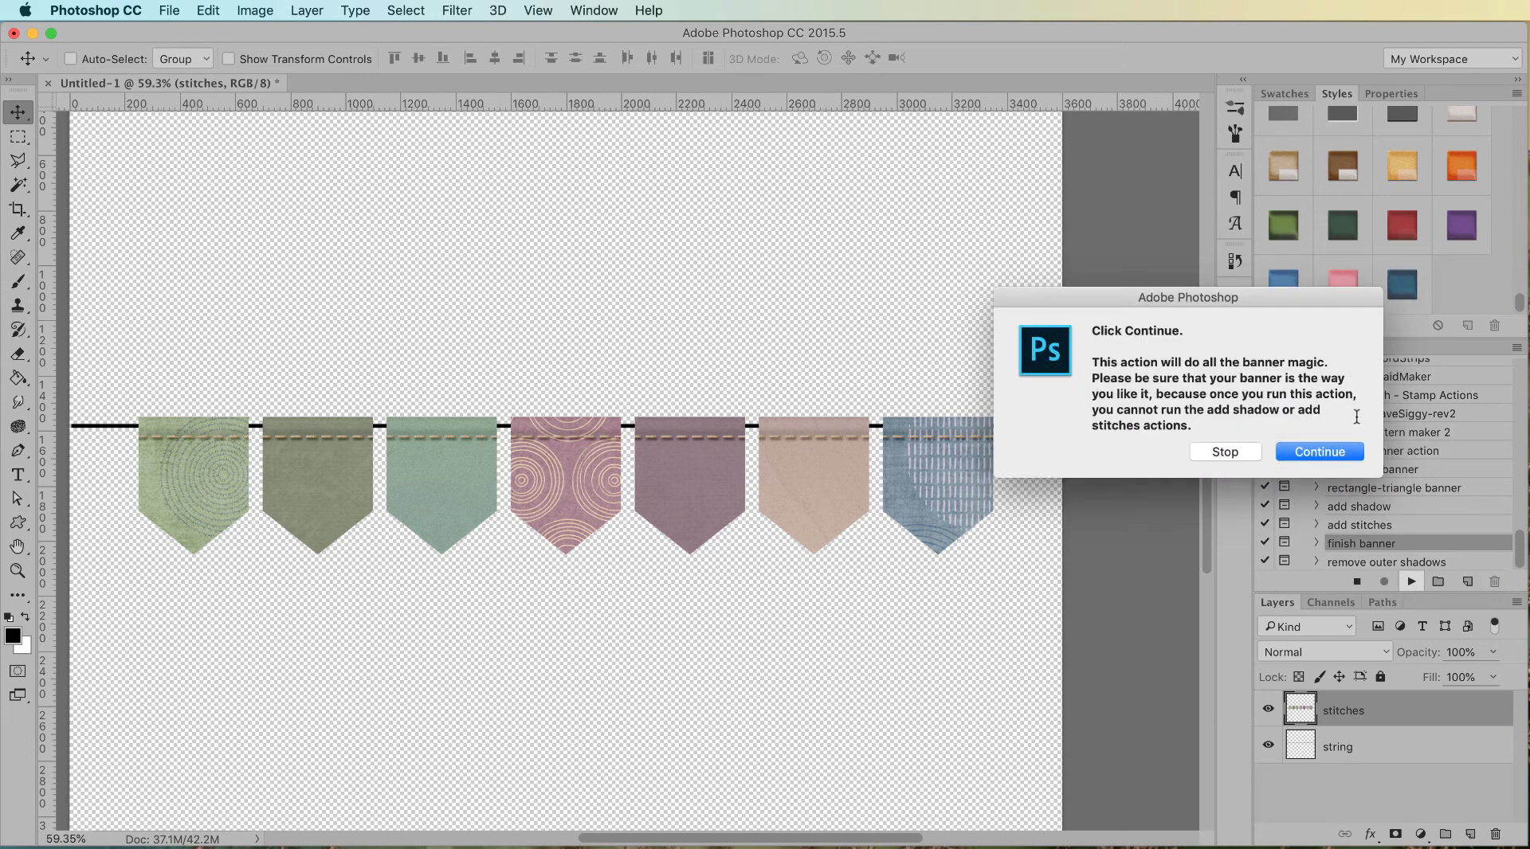
left_click(1318, 452)
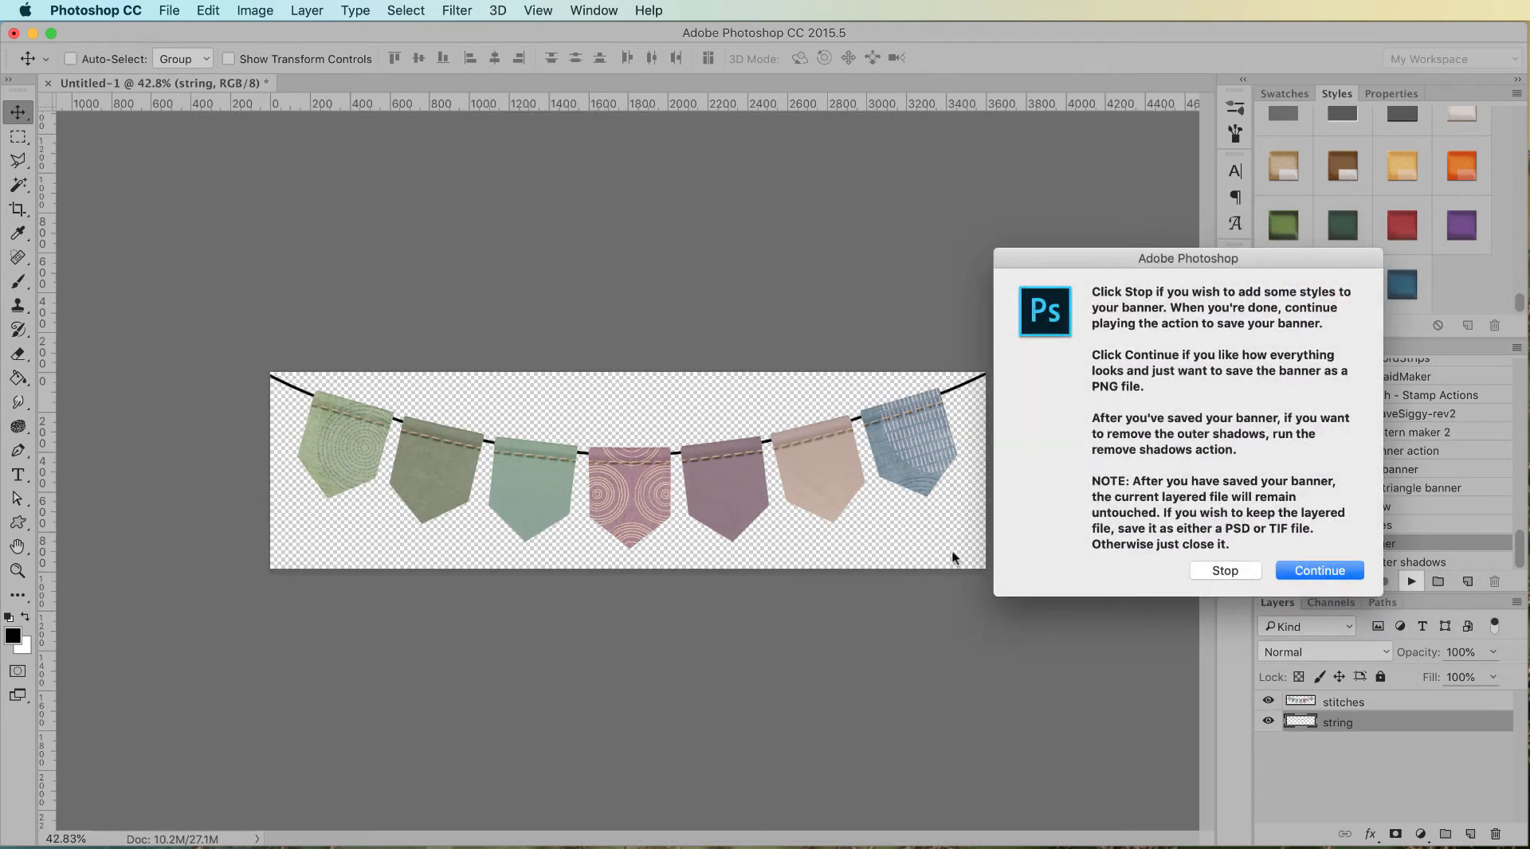
Continue the action to save the banner as flags.png in PNG format on the Desktop, and end the action
left_click(1314, 574)
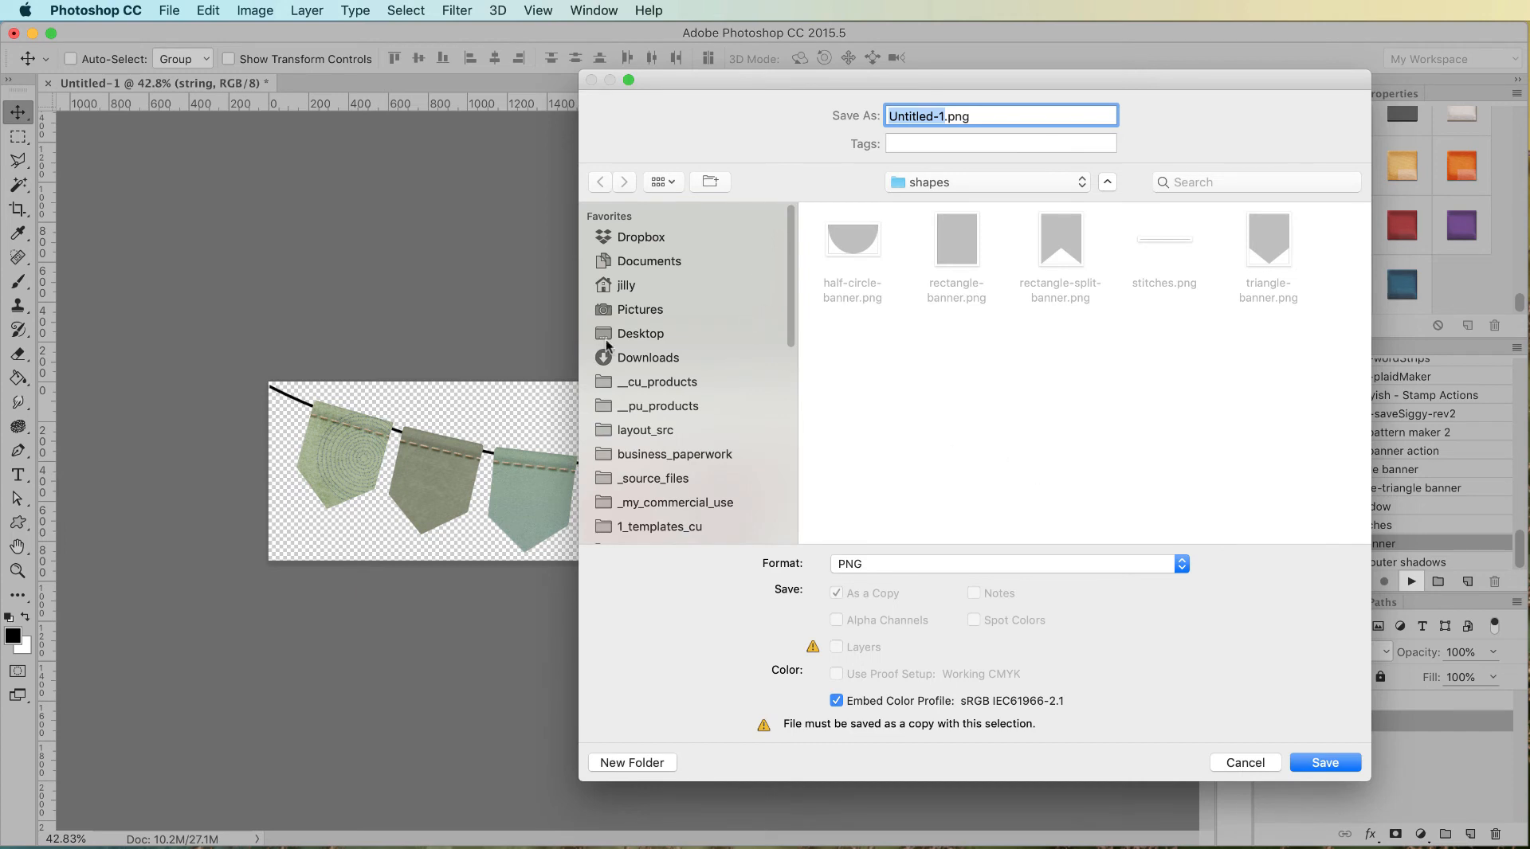
left_click(666, 338)
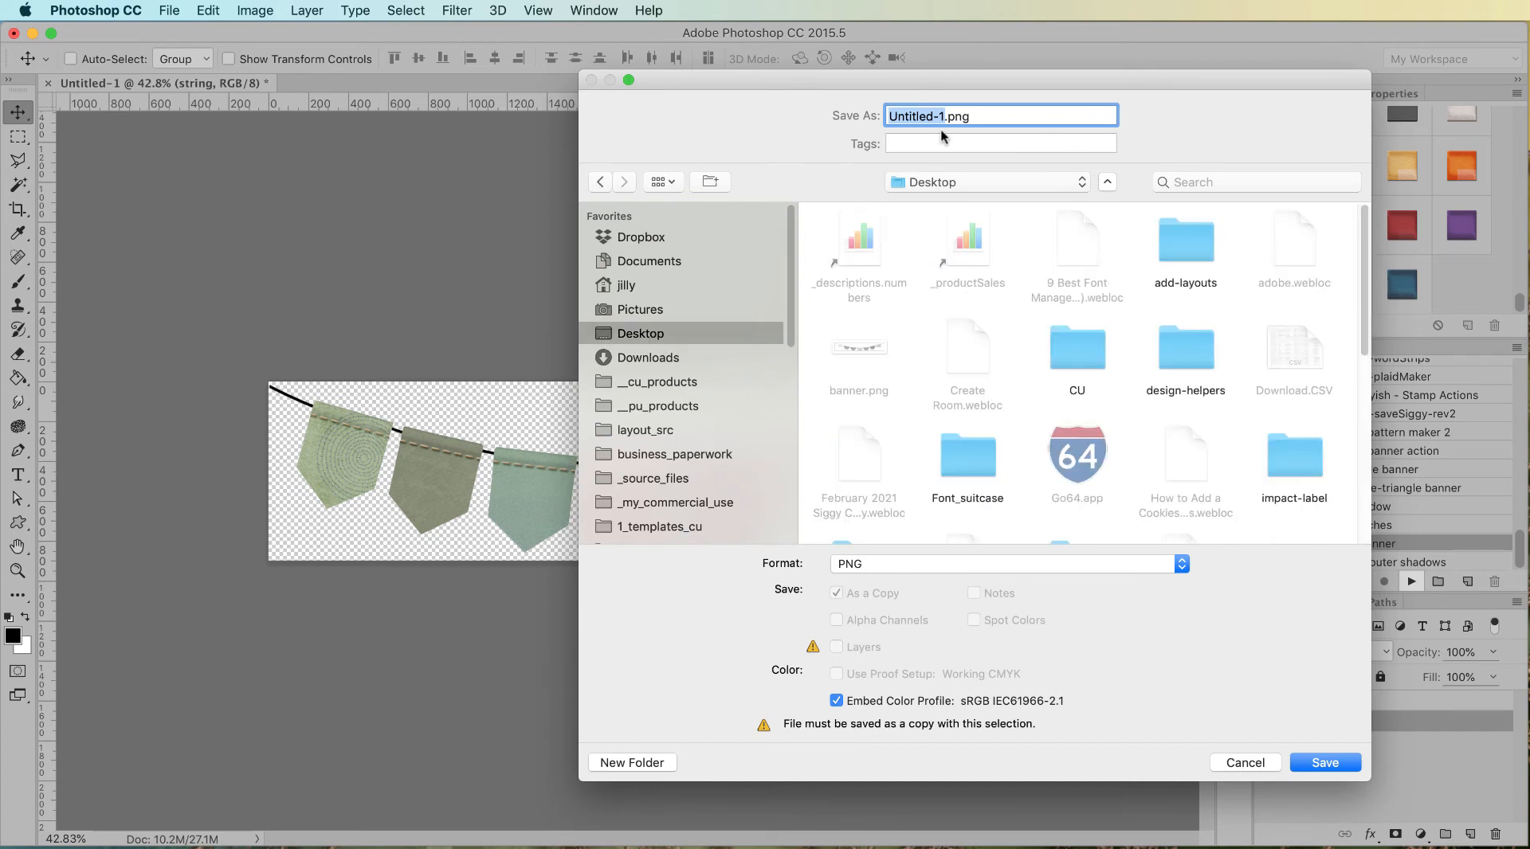
type("flags")
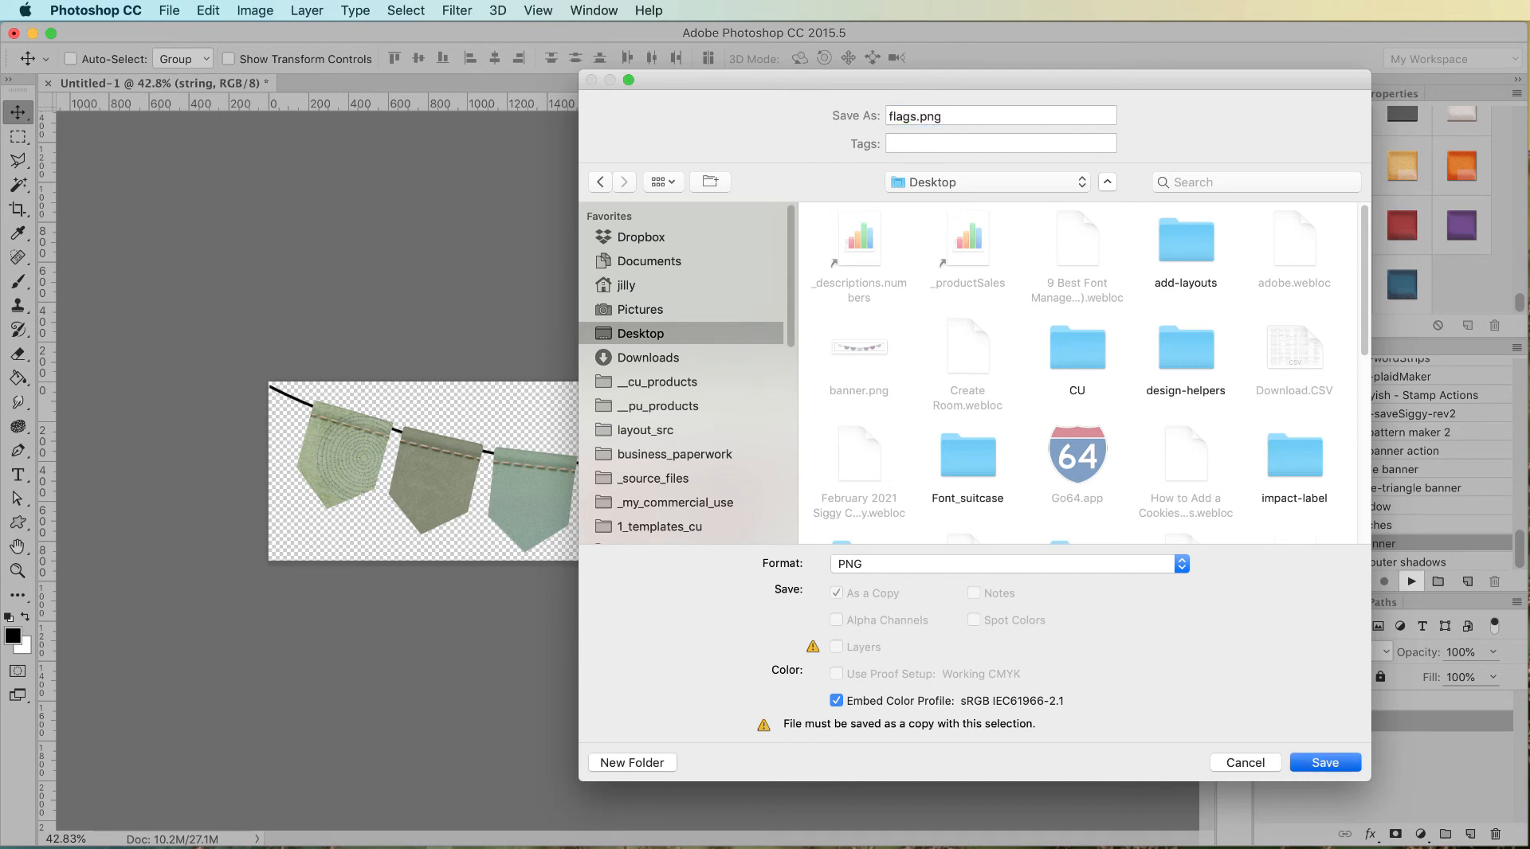
key("Return")
left_click(1172, 443)
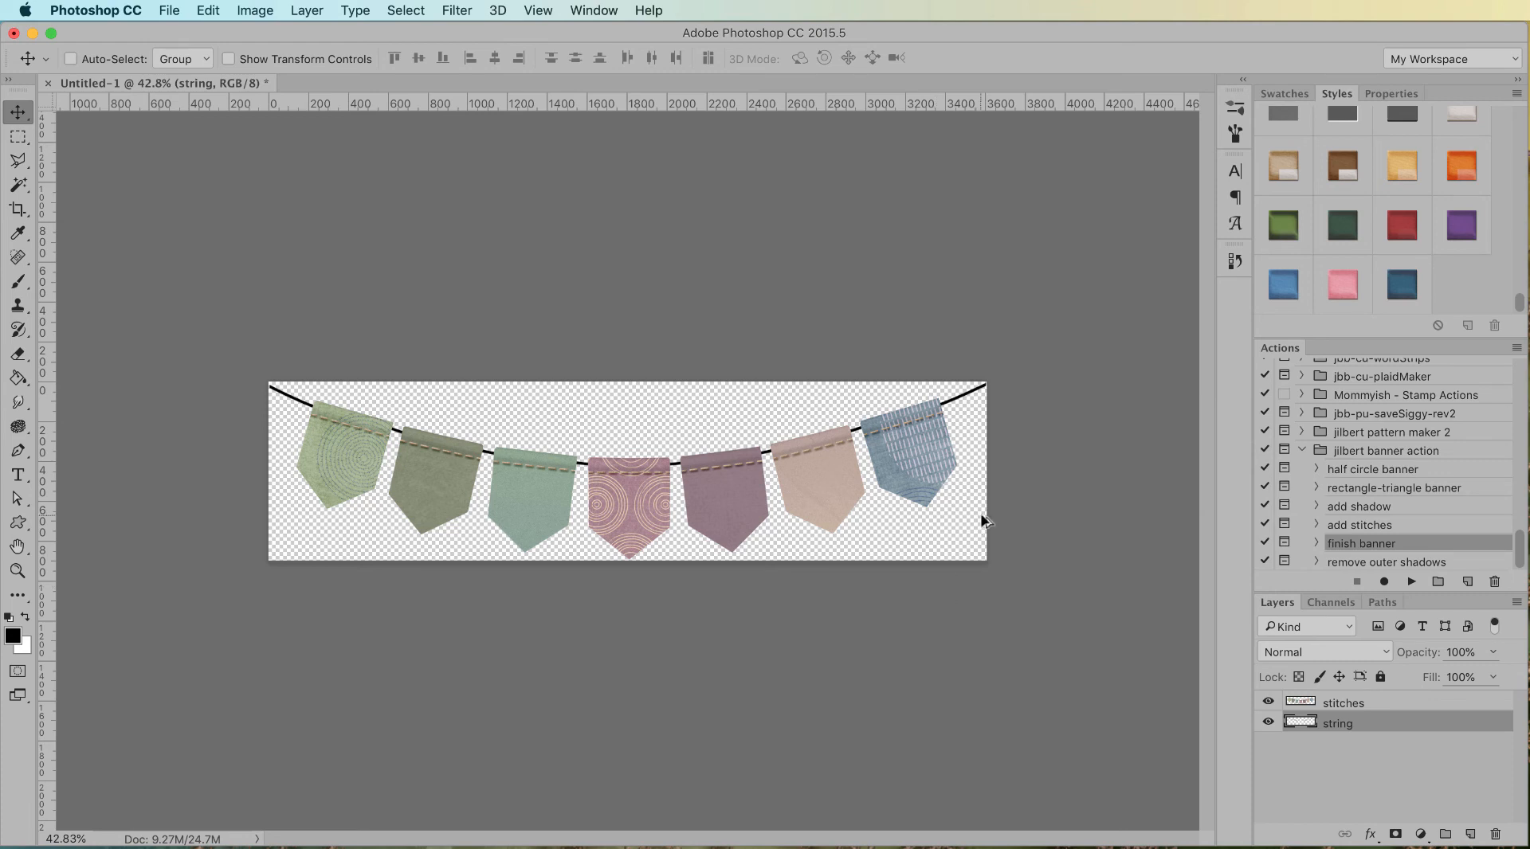
Apply the orange style to the string layer and hide its Drop Shadow effect
scroll(965, 423, "up", 5)
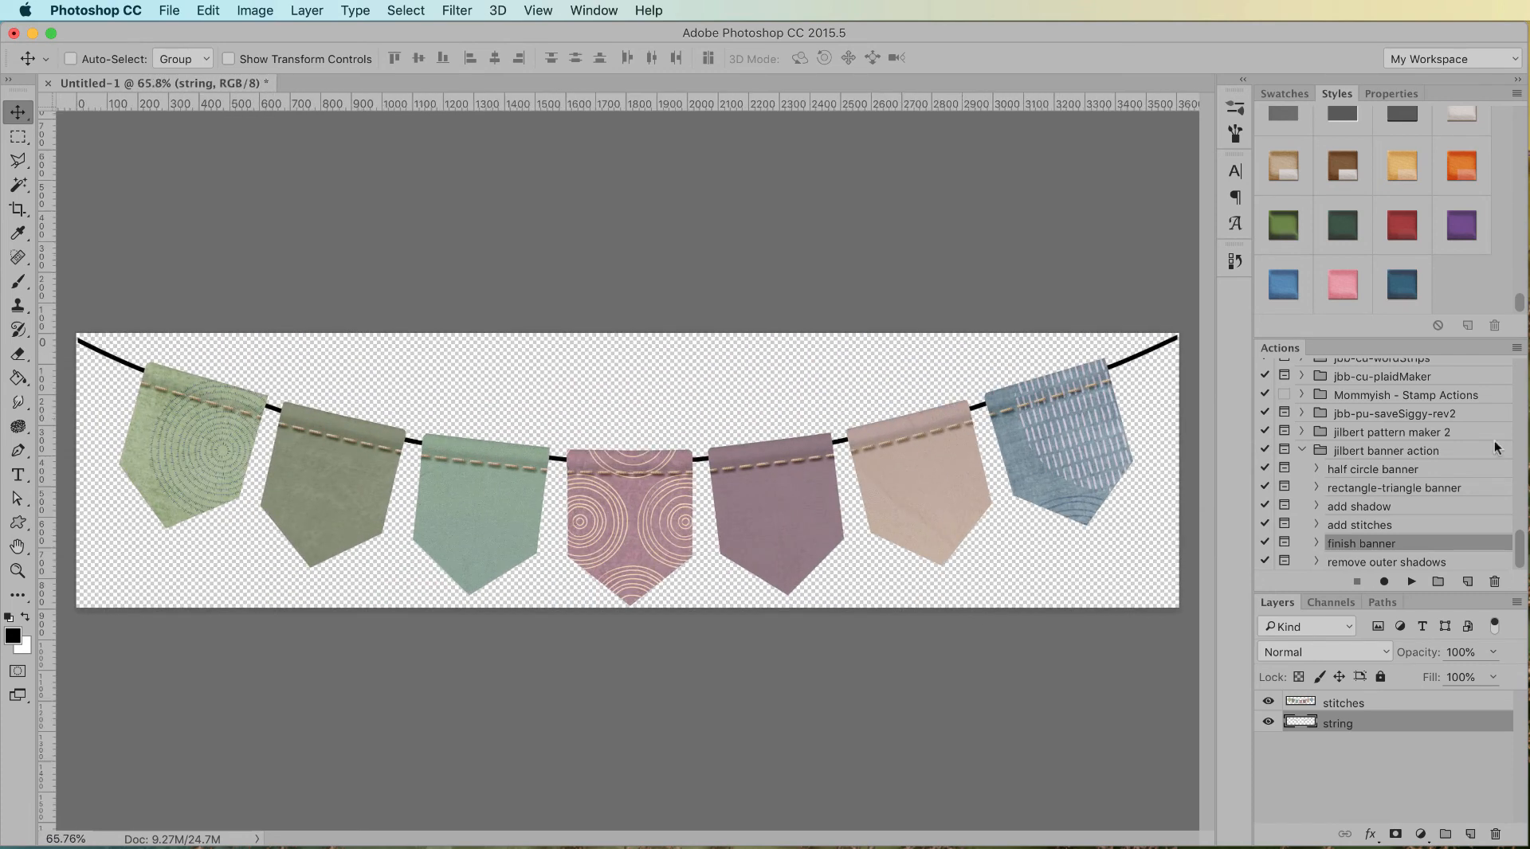
left_click(1405, 286)
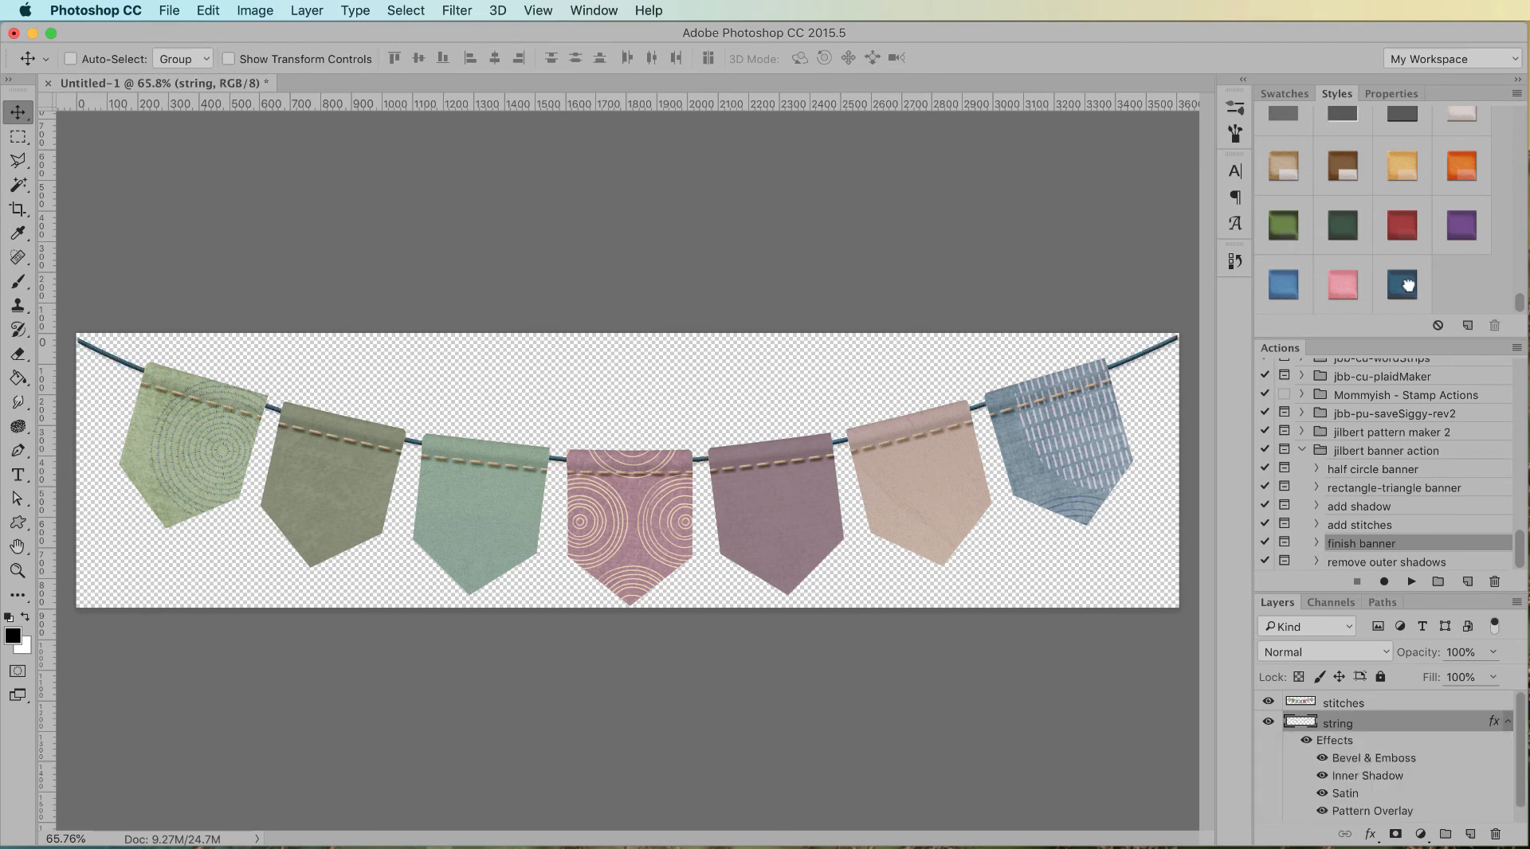
left_click(1452, 170)
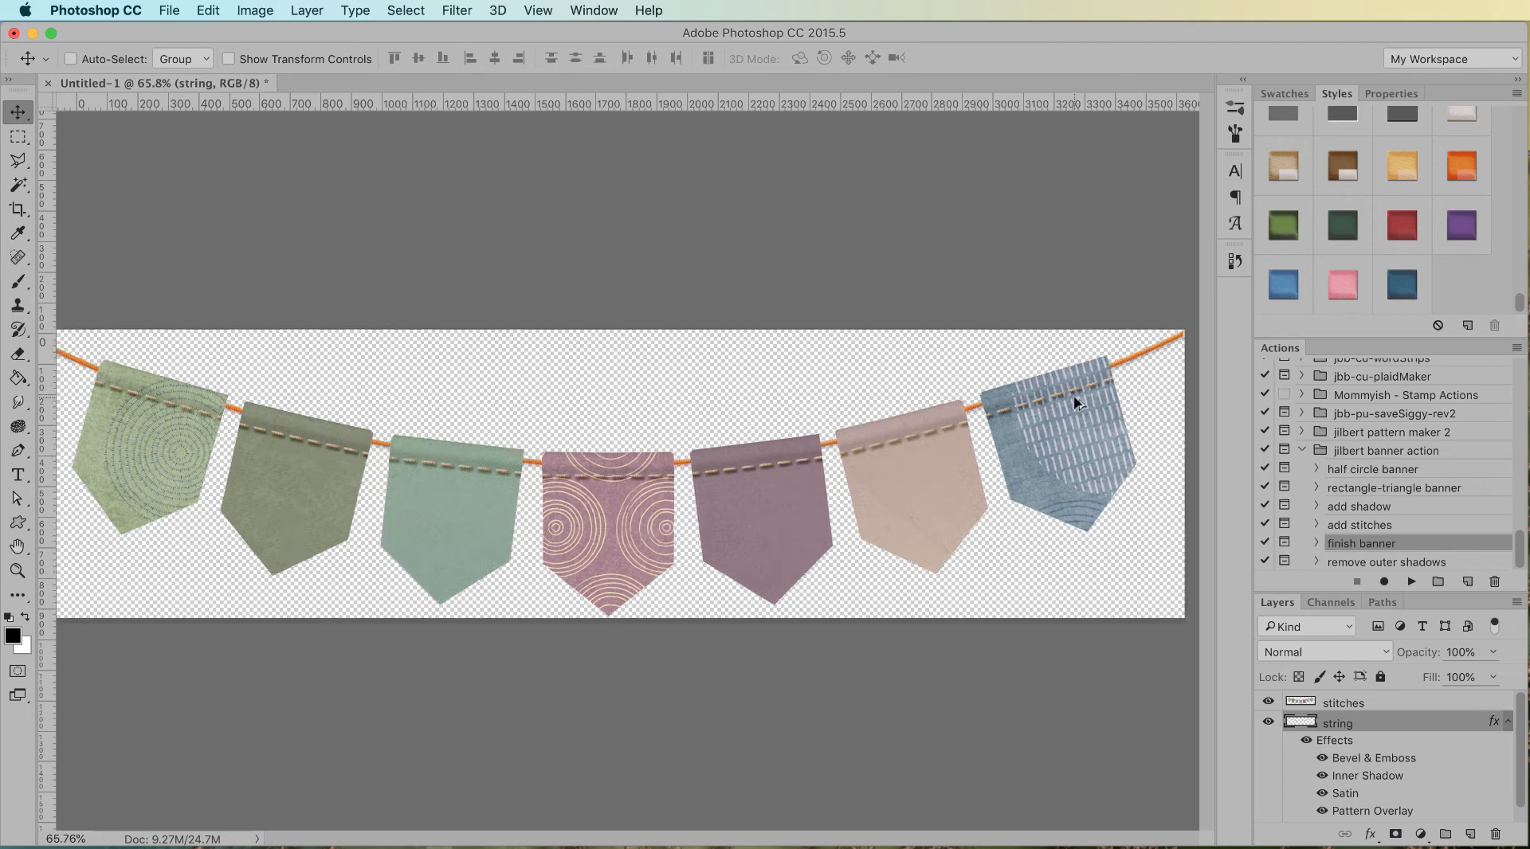
scroll(1076, 402, "up", 3)
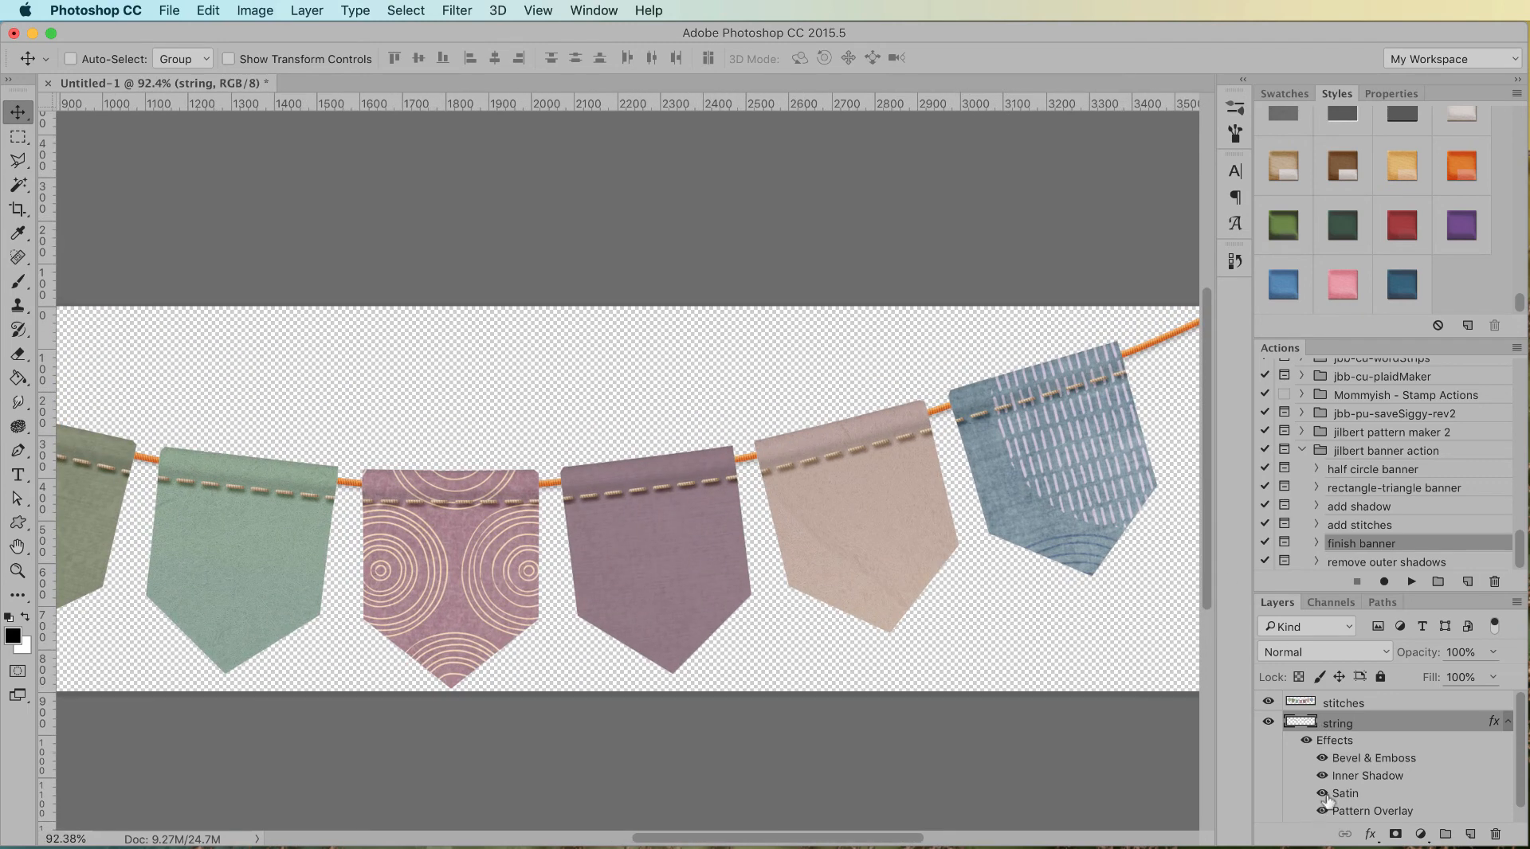
scroll(1325, 799, "down", 1)
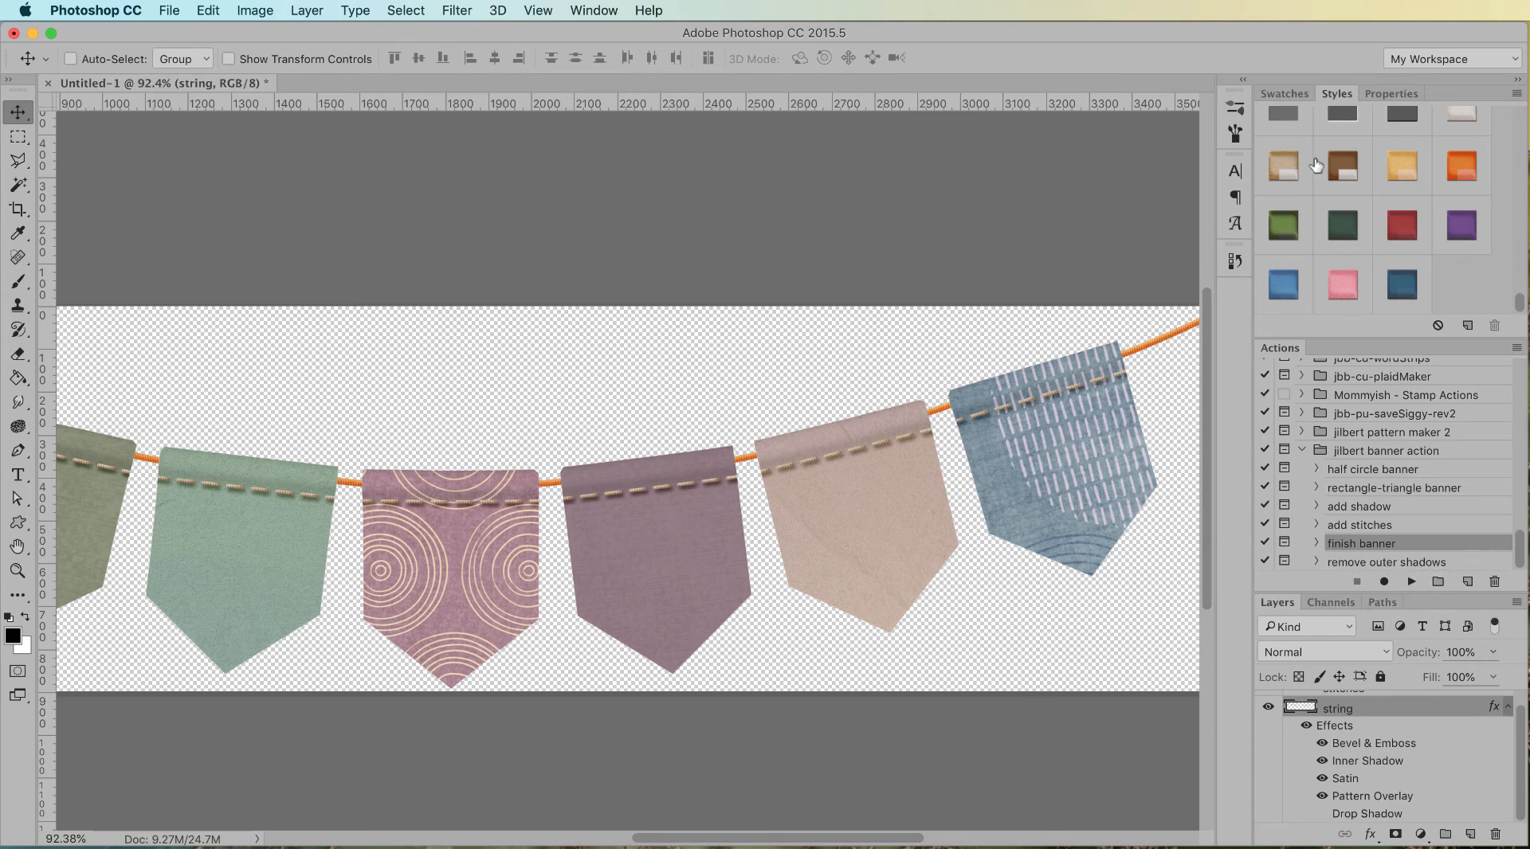
Apply the light tan style to the string layer, hide its Drop Shadow effect and collapse the effects list
left_click(1283, 166)
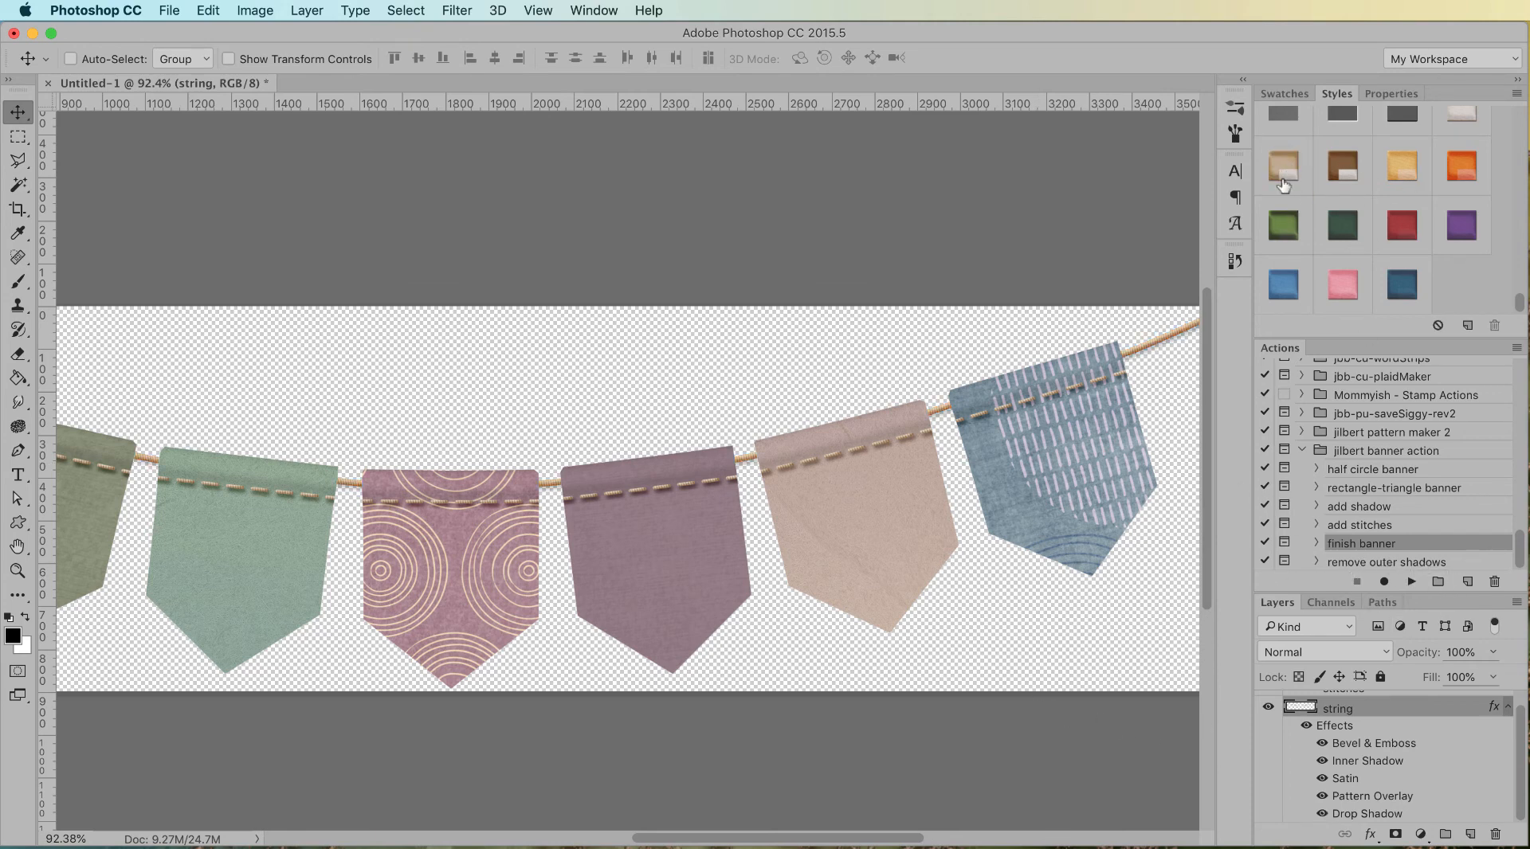
left_click(1322, 813)
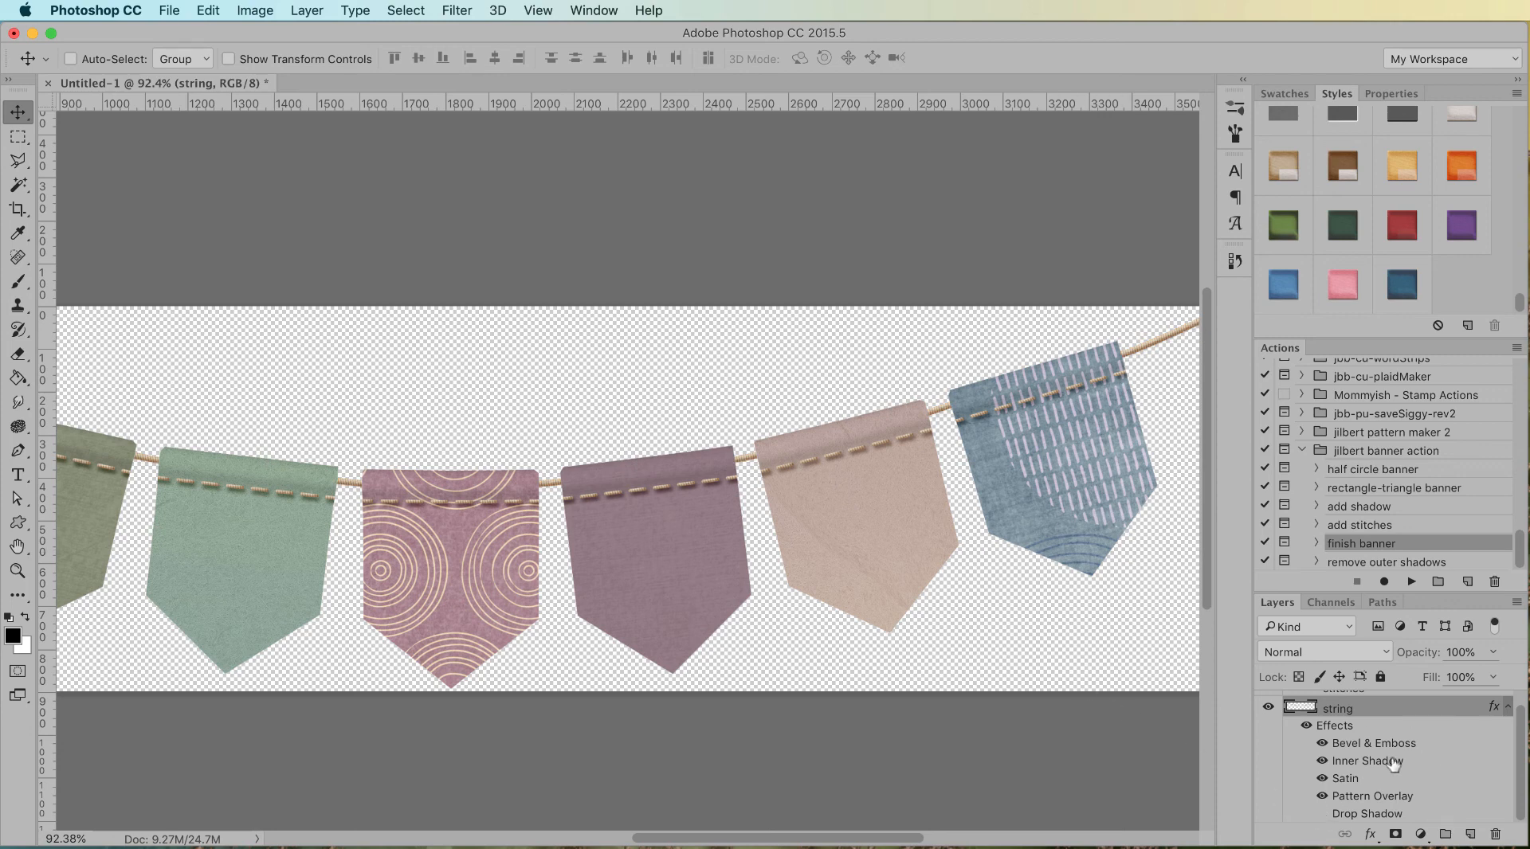
left_click(1508, 709)
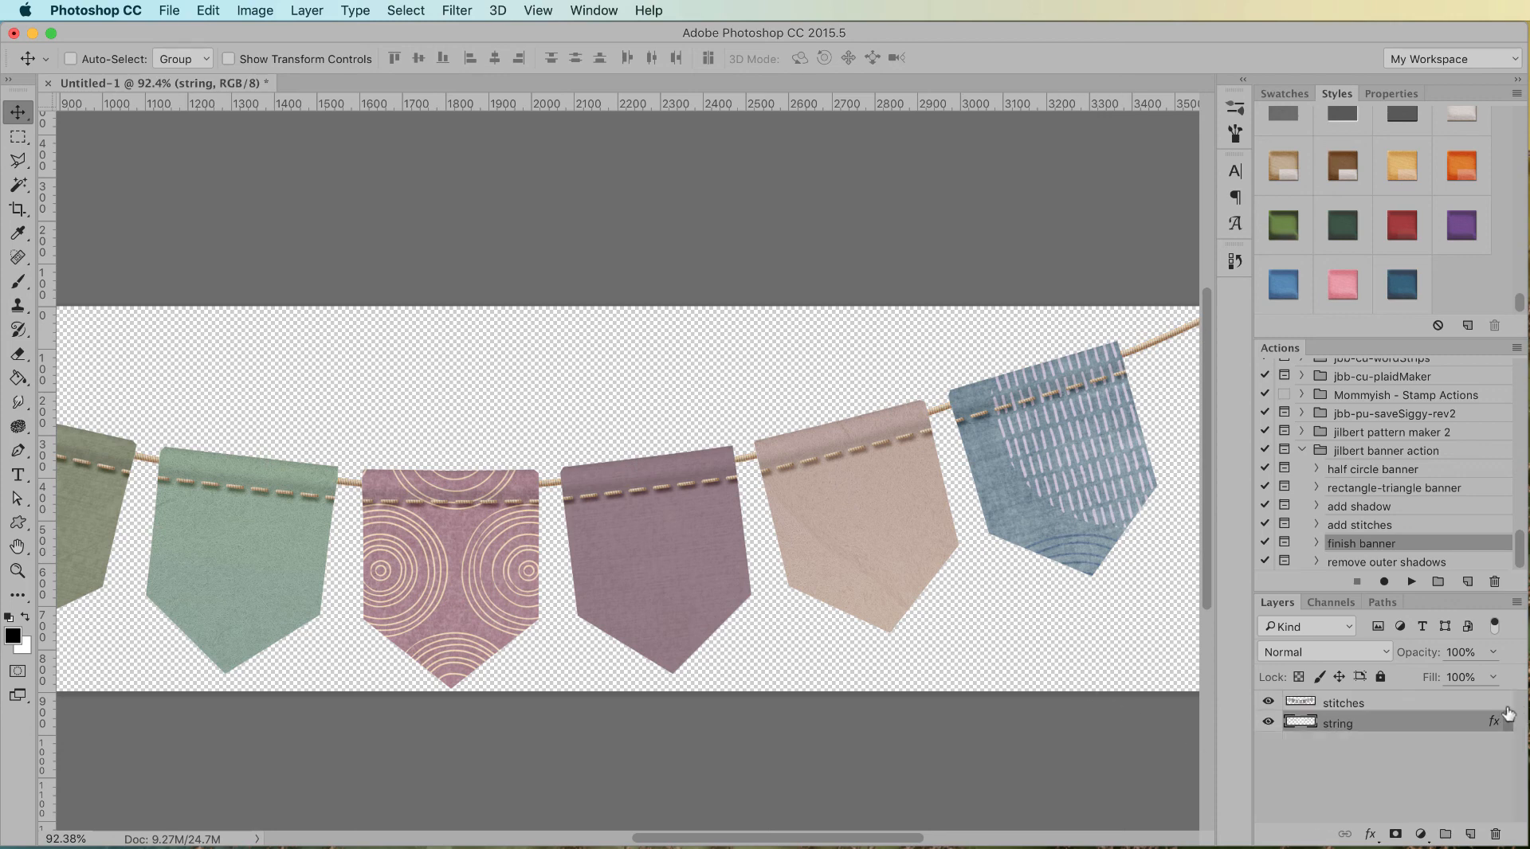
scroll(975, 545, "down", 3)
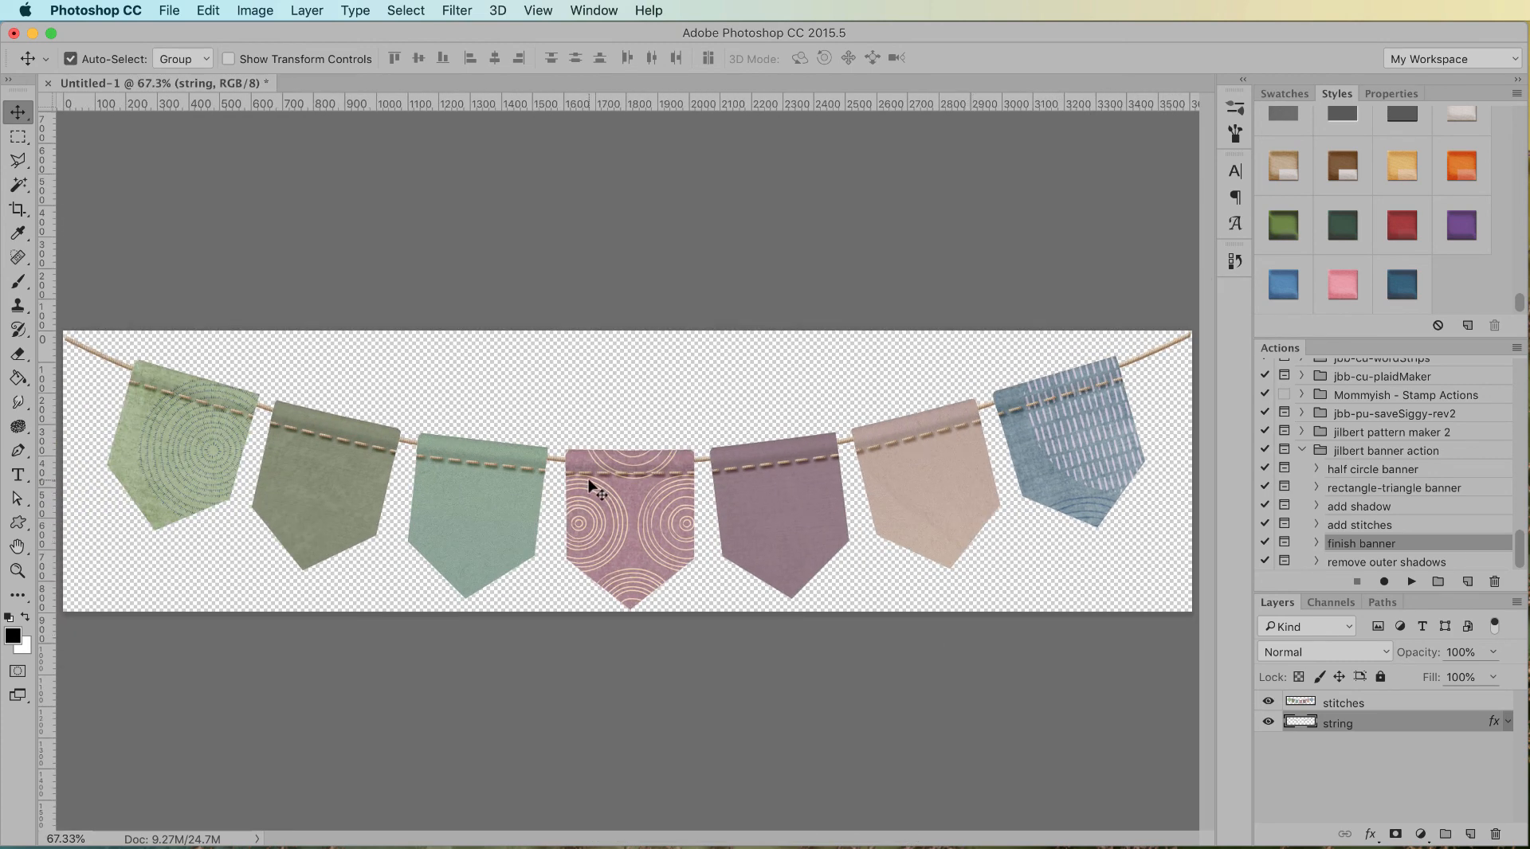
Save the banner to the Desktop as flags.png in PNG format with smallest compression and no interlacing, replacing the existing file
key("super+s")
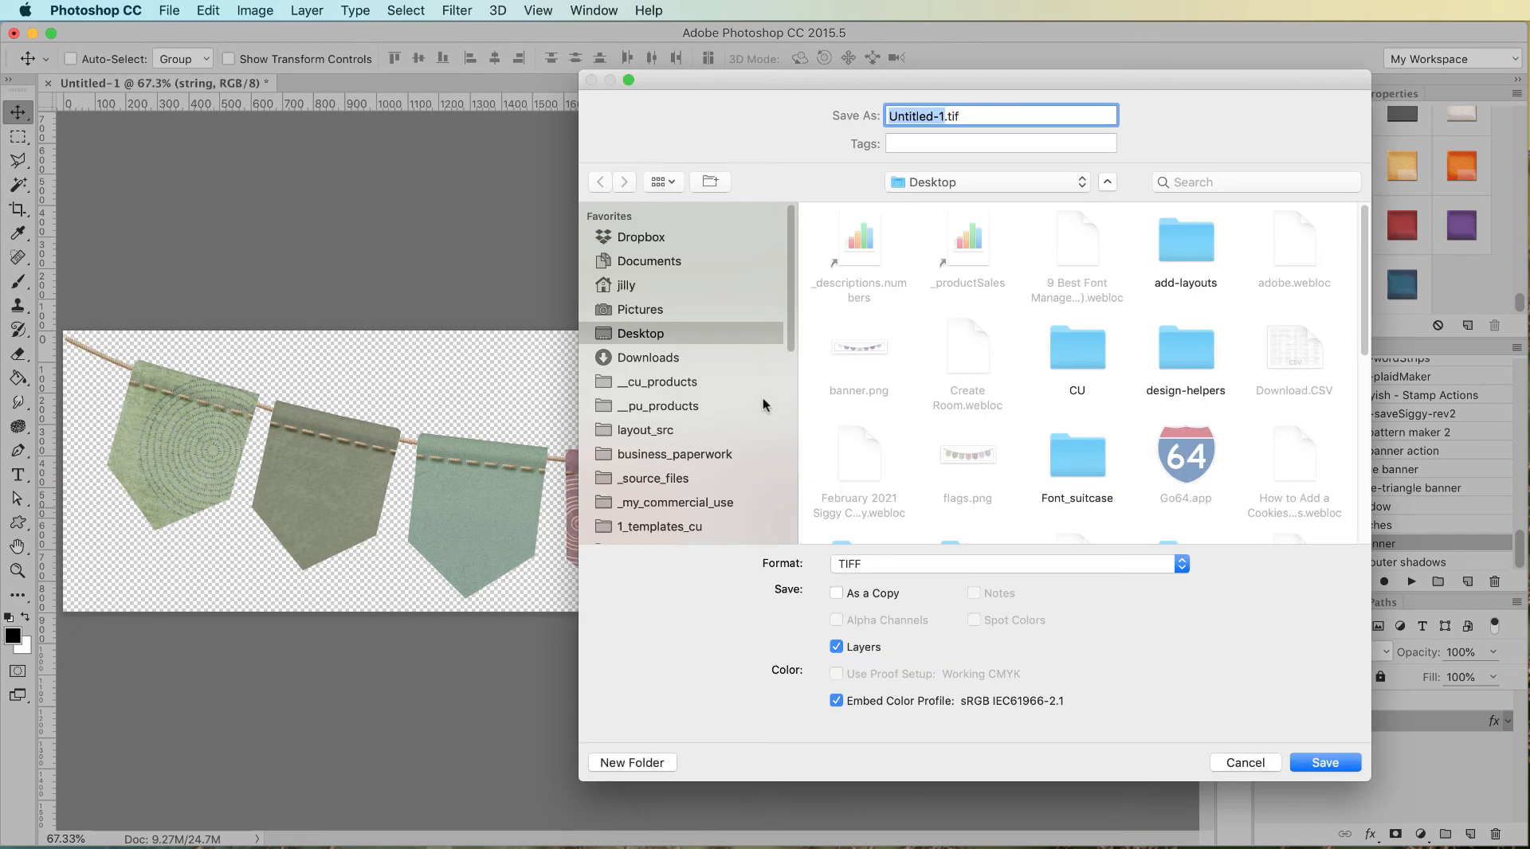
left_click(938, 566)
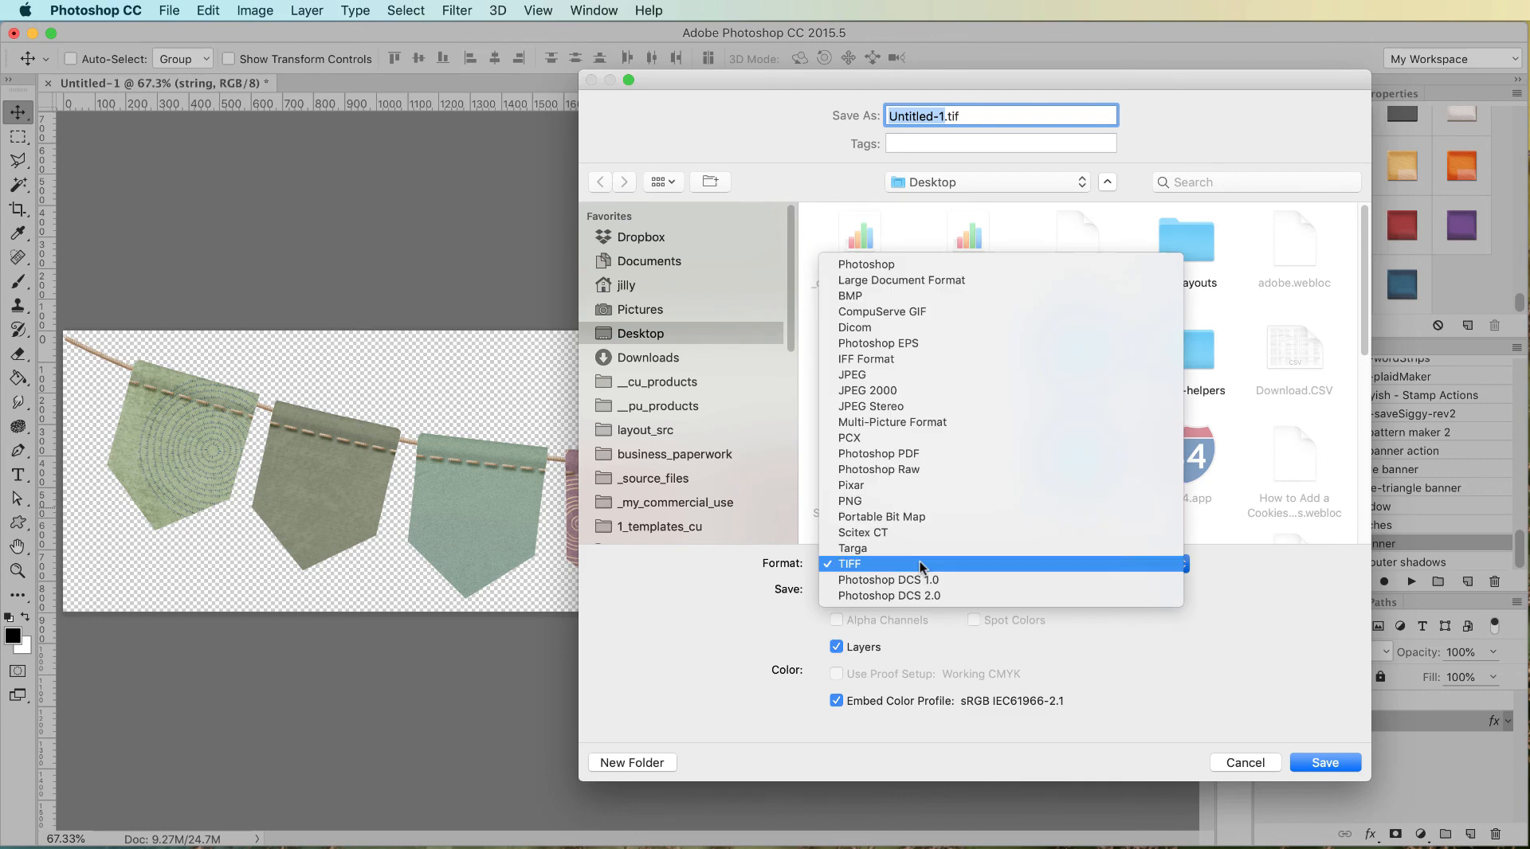
left_click(903, 501)
type("flags")
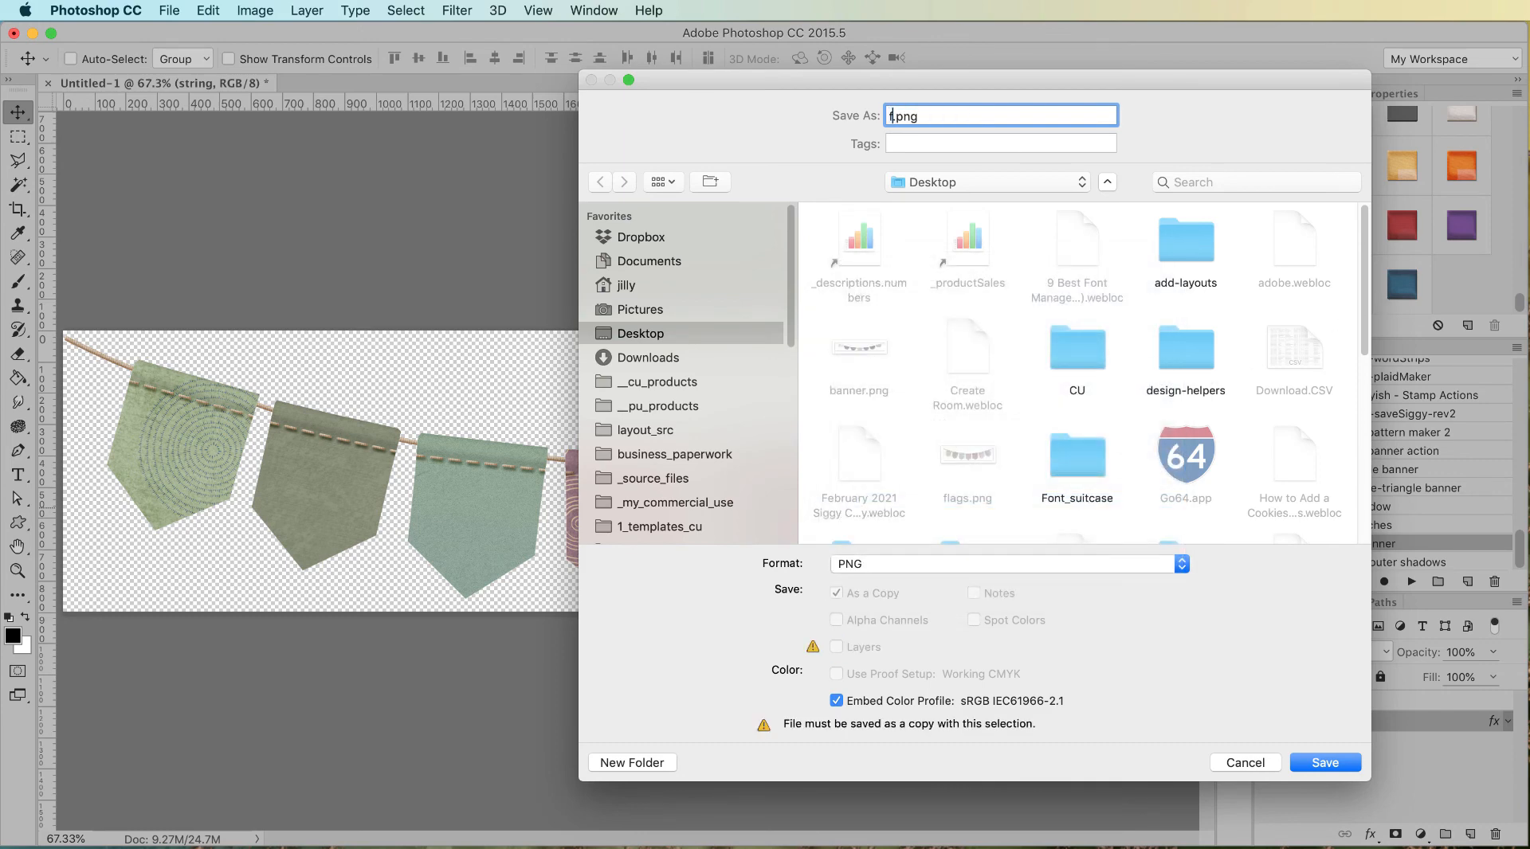
key("Return")
key("Escape")
key("Return")
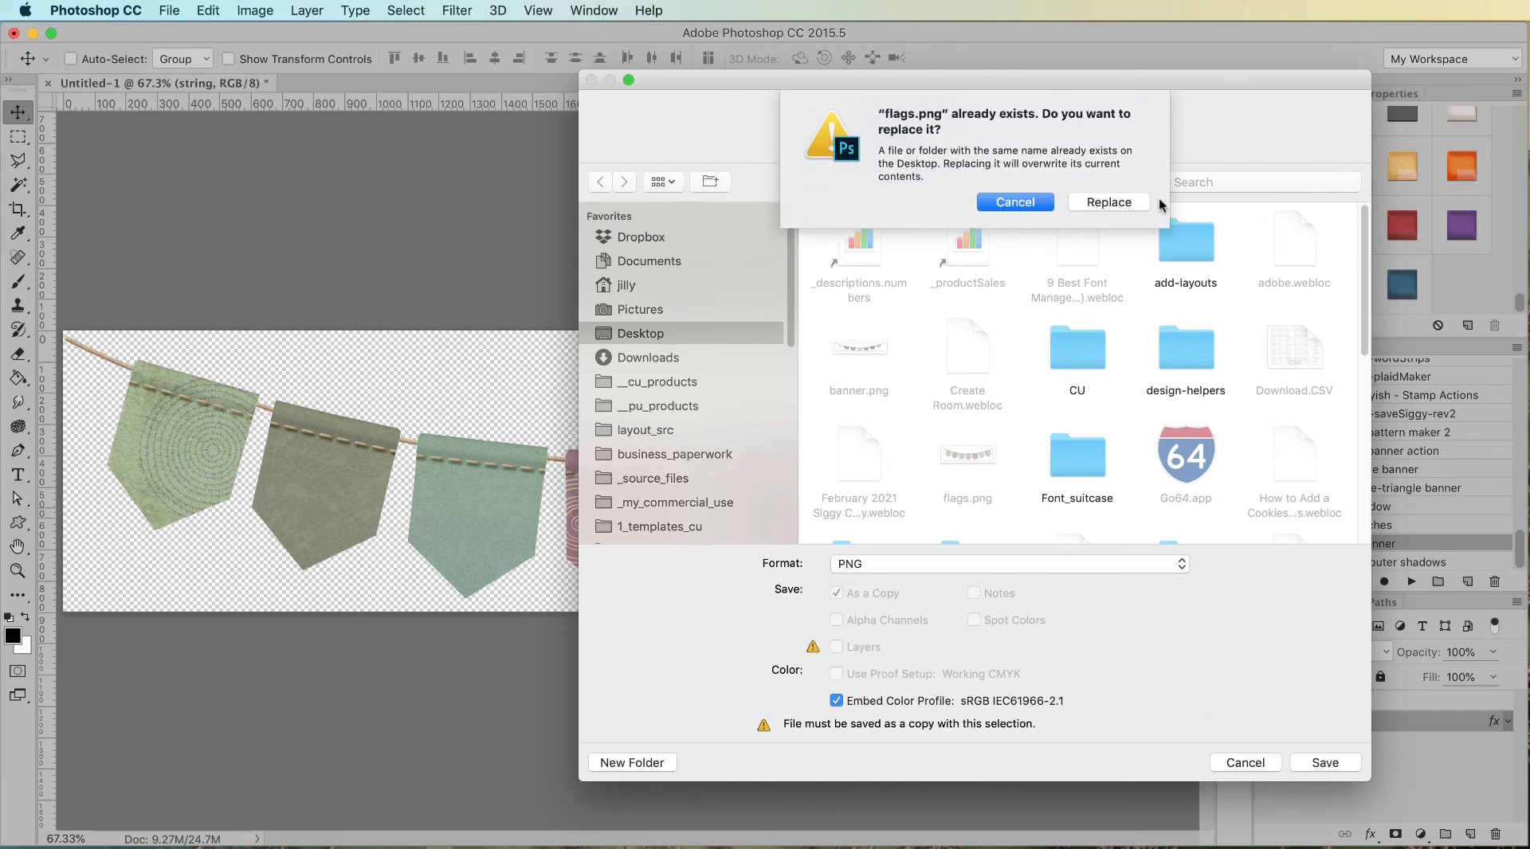
left_click(1109, 202)
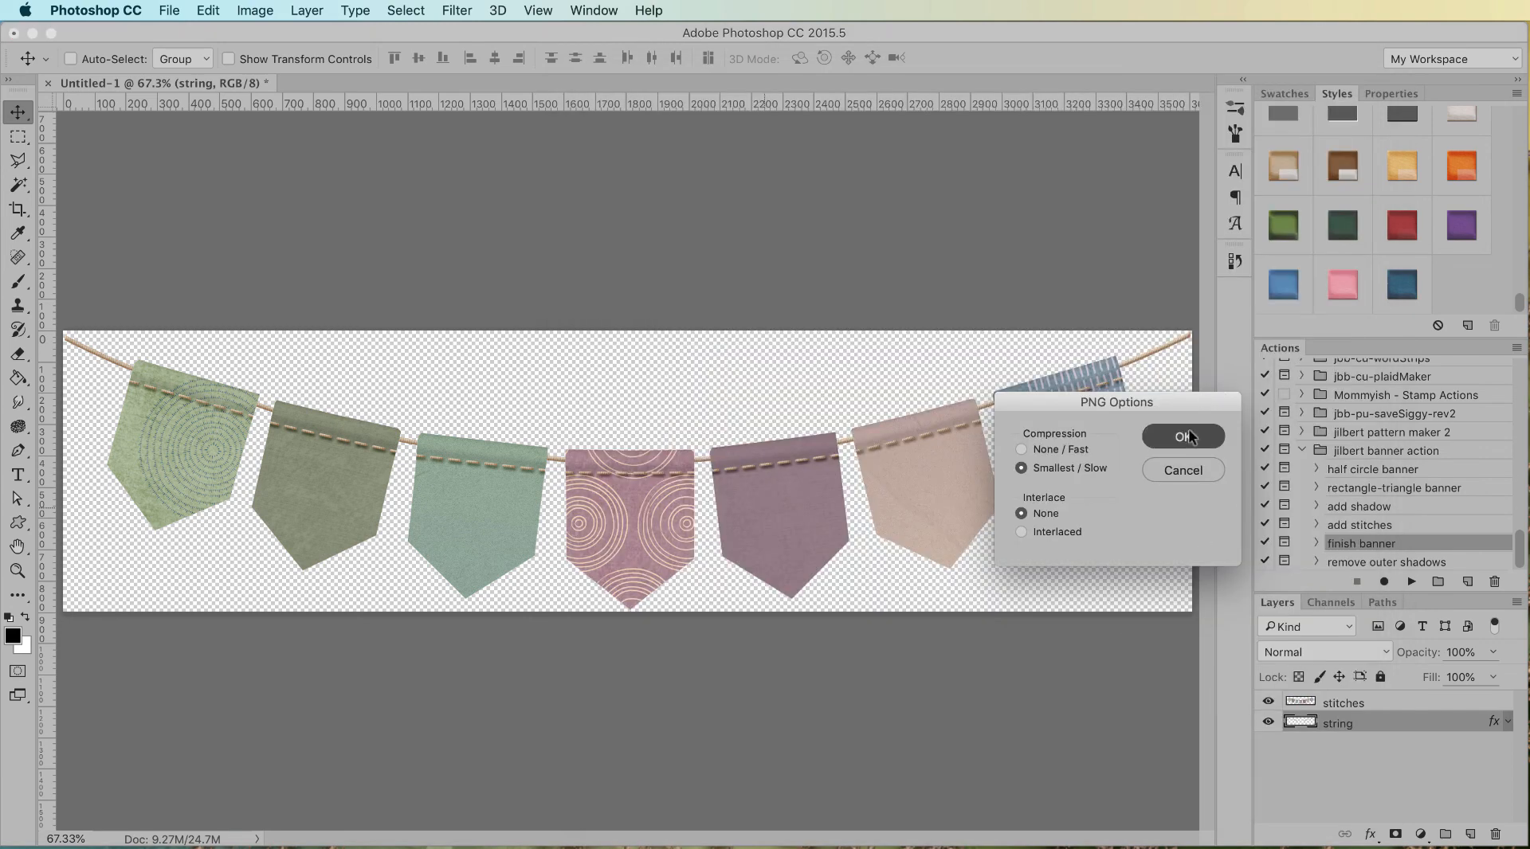
left_click(1184, 437)
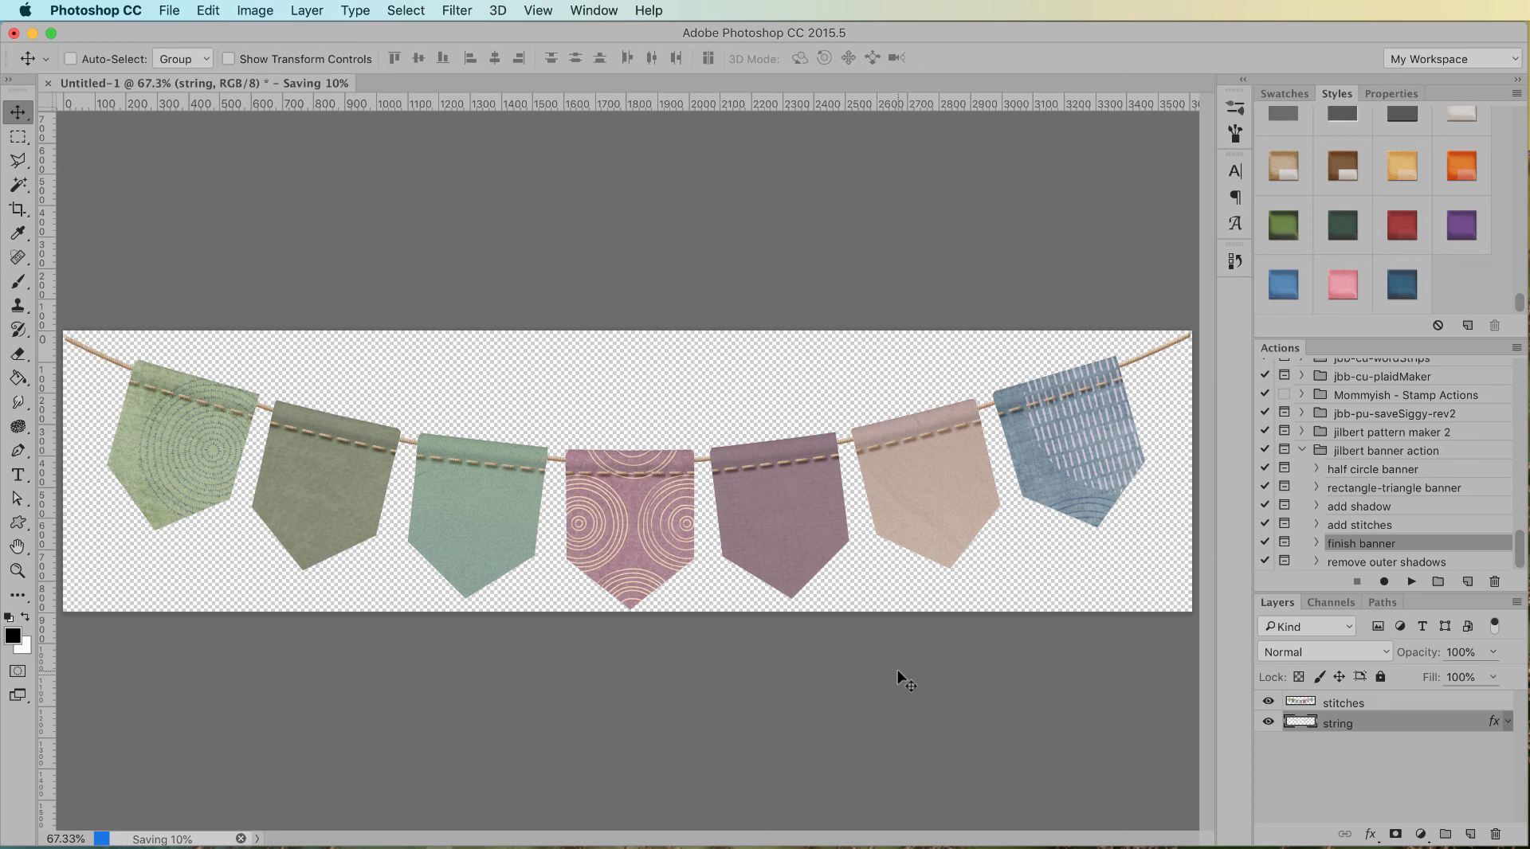